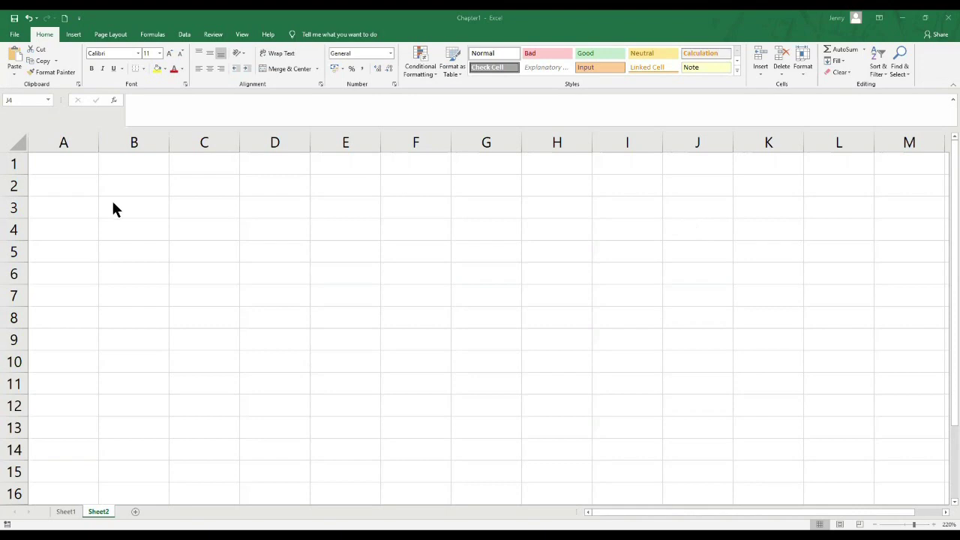
# Enter 'birth' in cell C4 and 'day' in cell D4 on Sheet2.
pyautogui.click(196, 232)
pyautogui.write('birth')
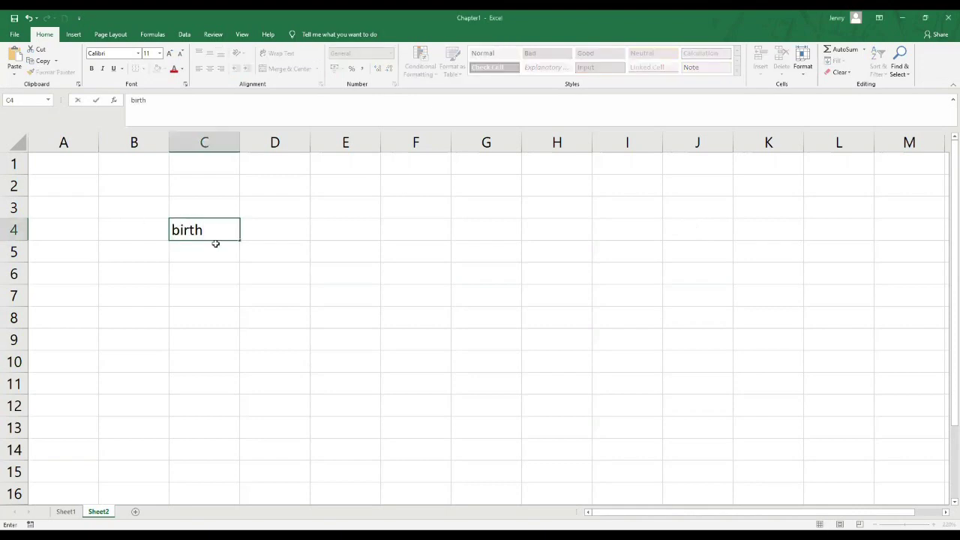
pyautogui.press('Tab')
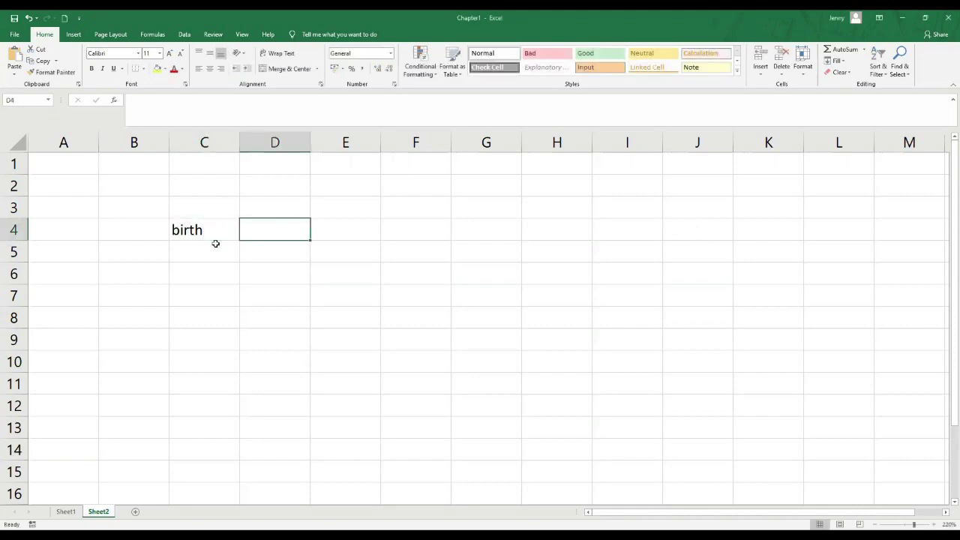
pyautogui.write('day')
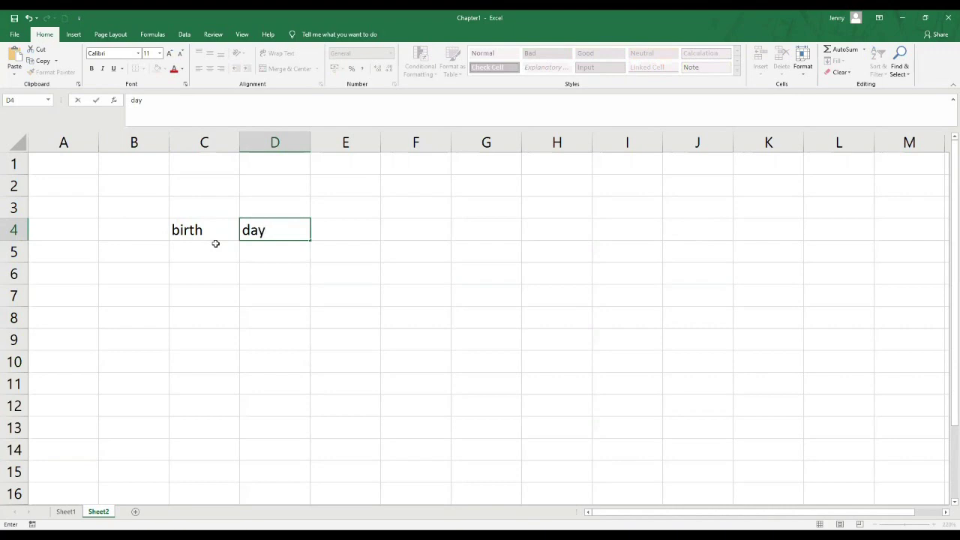
pyautogui.press('Tab')
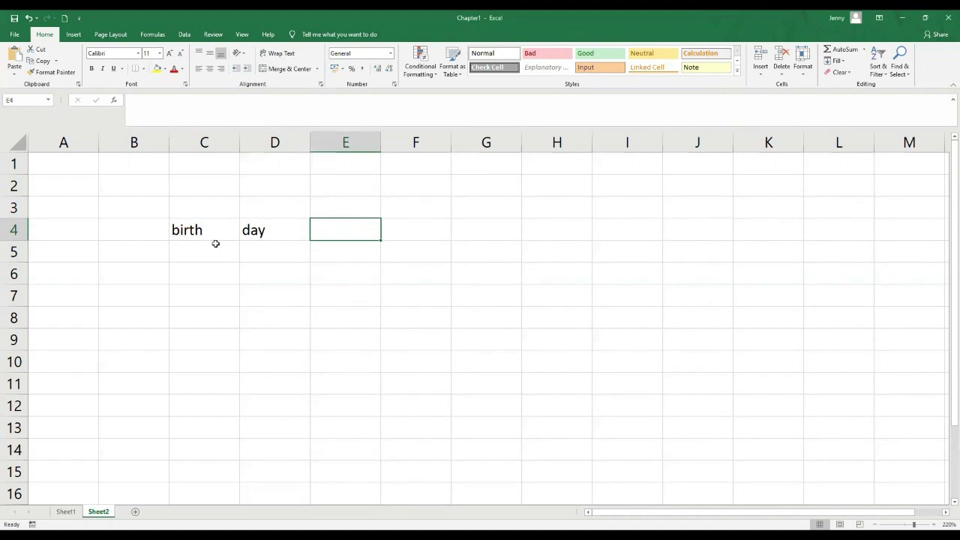
# Enter the formula =C4&D4 in E4 so it displays 'birthday'.
pyautogui.write('=b')
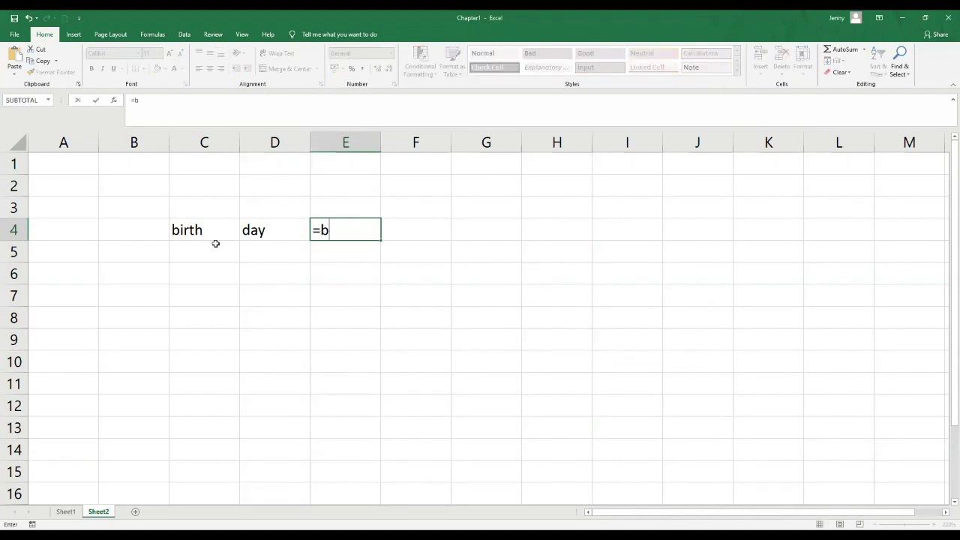
pyautogui.press('BackSpace')
pyautogui.click(193, 231)
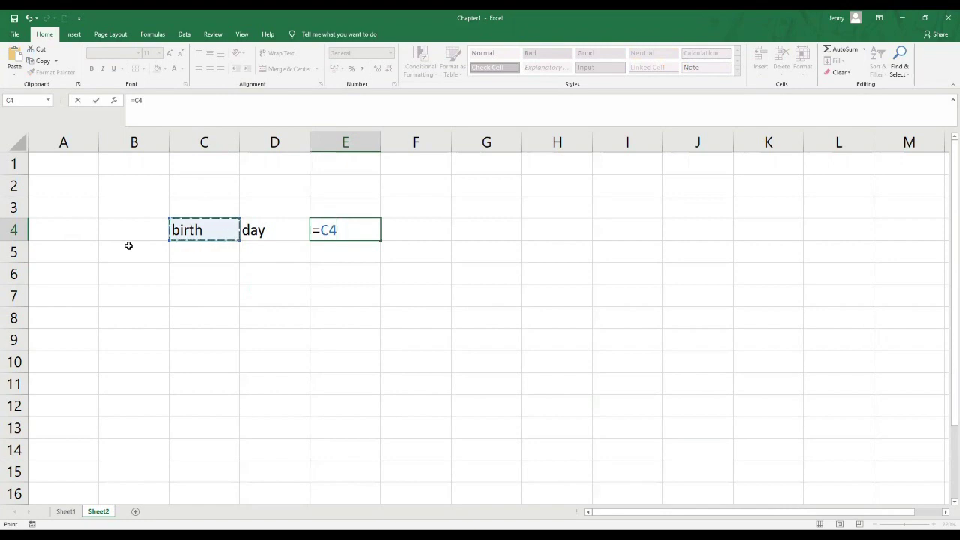
pyautogui.write('&')
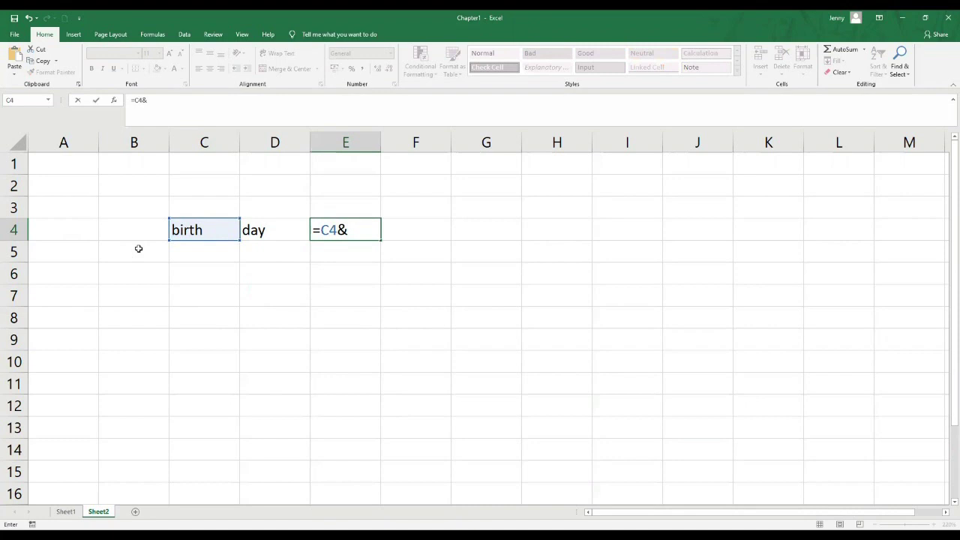
pyautogui.click(265, 231)
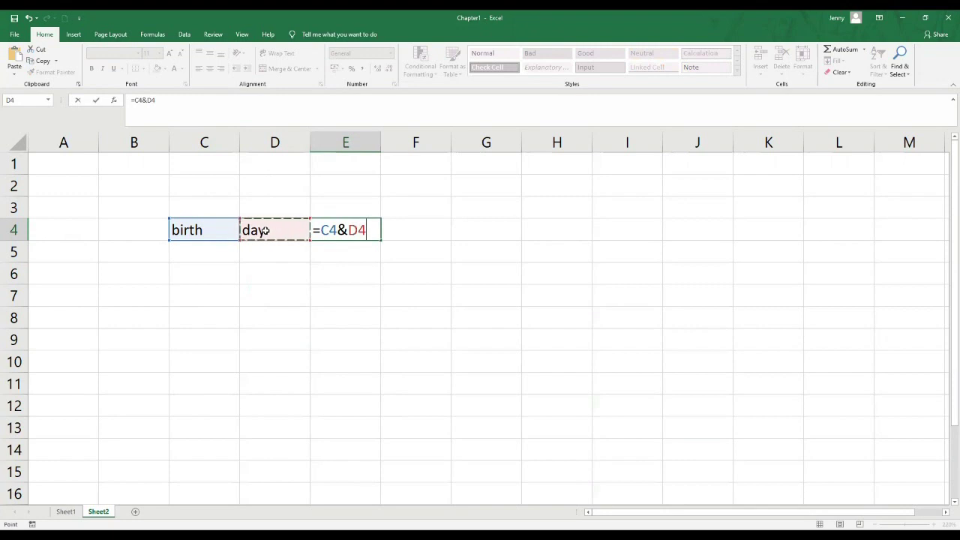
pyautogui.press('Return')
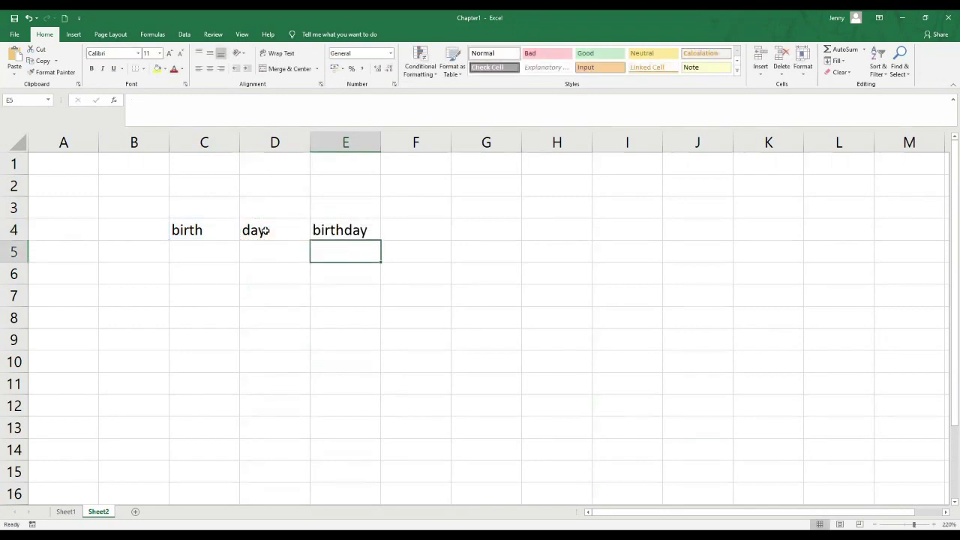
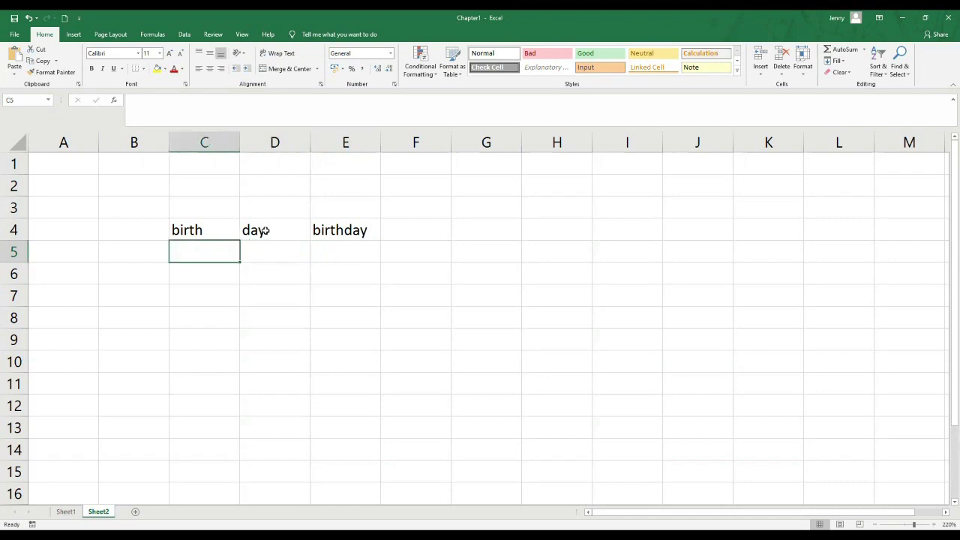
# Enter a first name in C5 and a last name in D5.
pyautogui.write('Jenny')
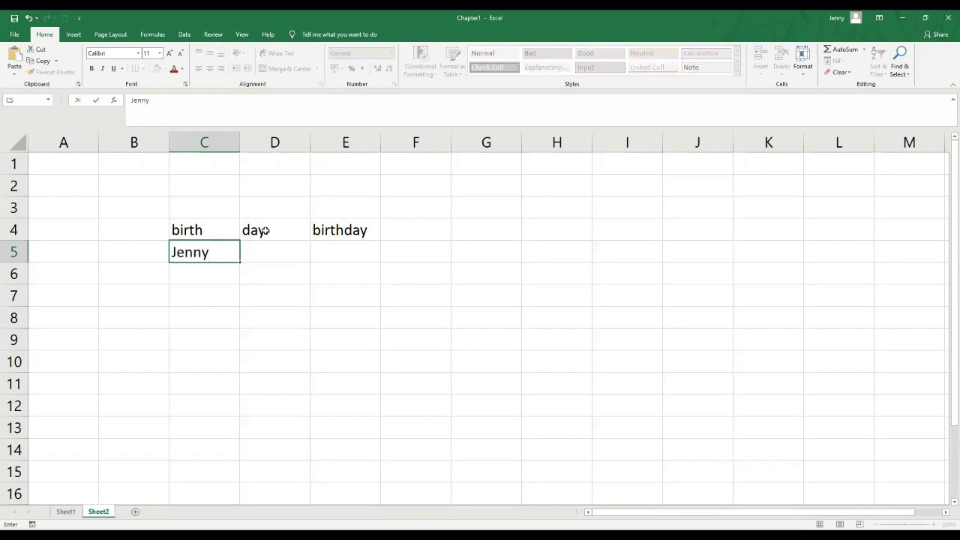
pyautogui.press('Tab')
pyautogui.write('Chavez')
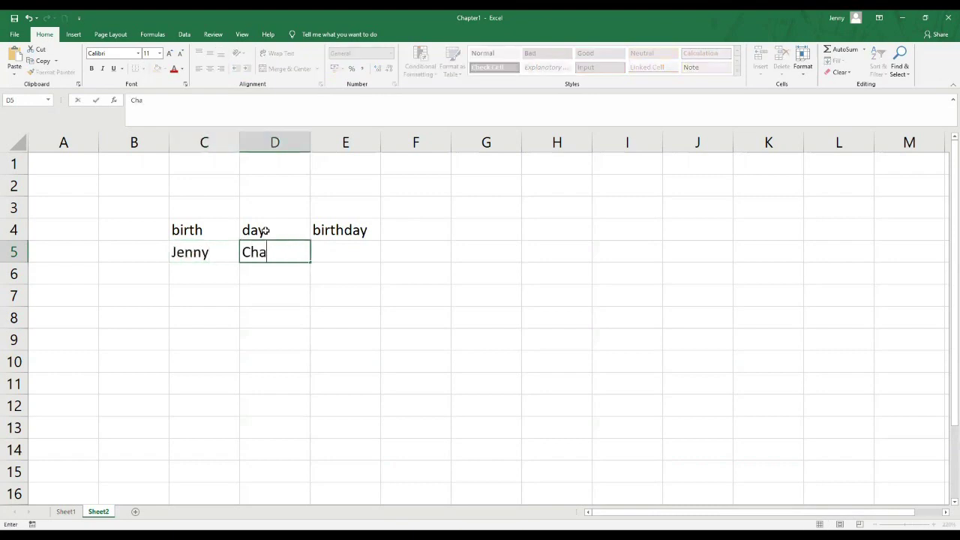
pyautogui.click(345, 311)
# Inspect the birthday formula in E4 beside the empty cell E5.
pyautogui.click(345, 253)
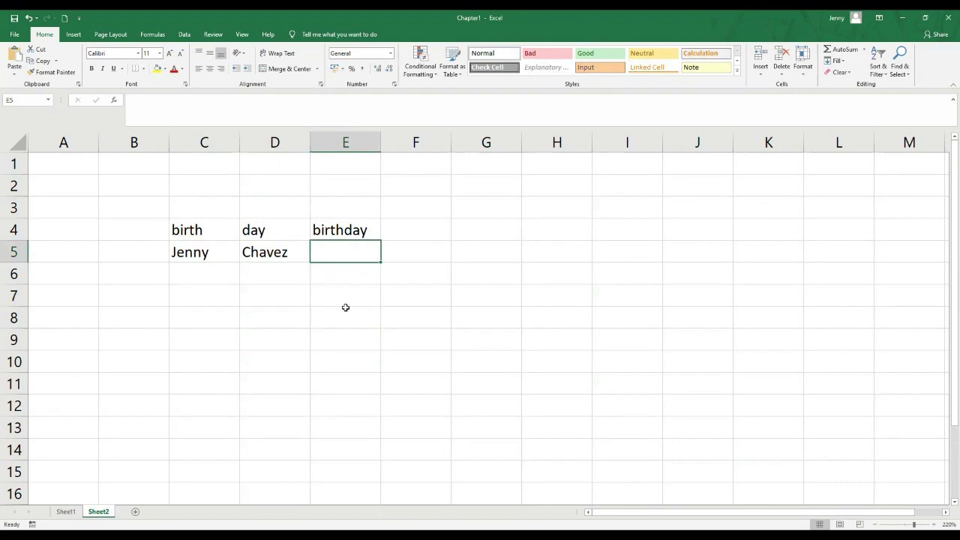
pyautogui.click(342, 232)
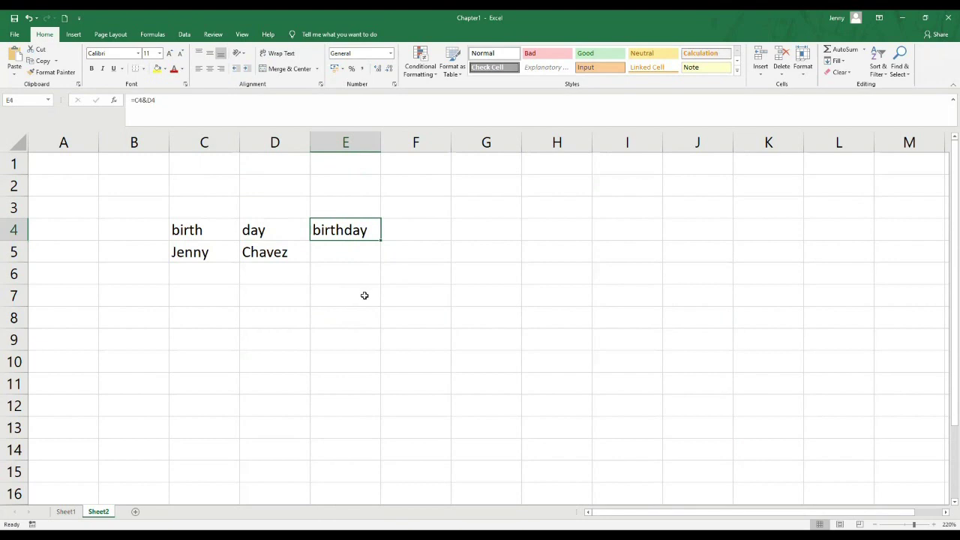
pyautogui.click(349, 253)
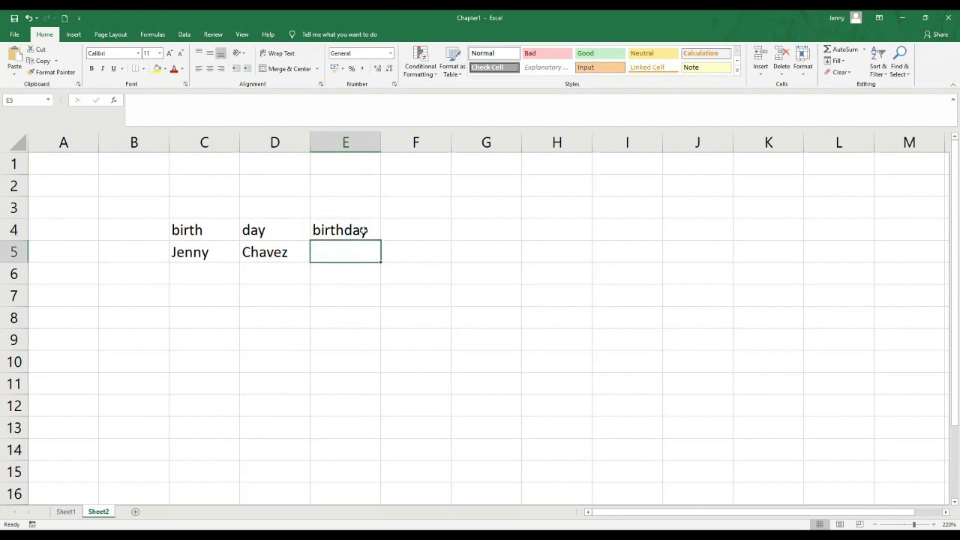
pyautogui.click(363, 231)
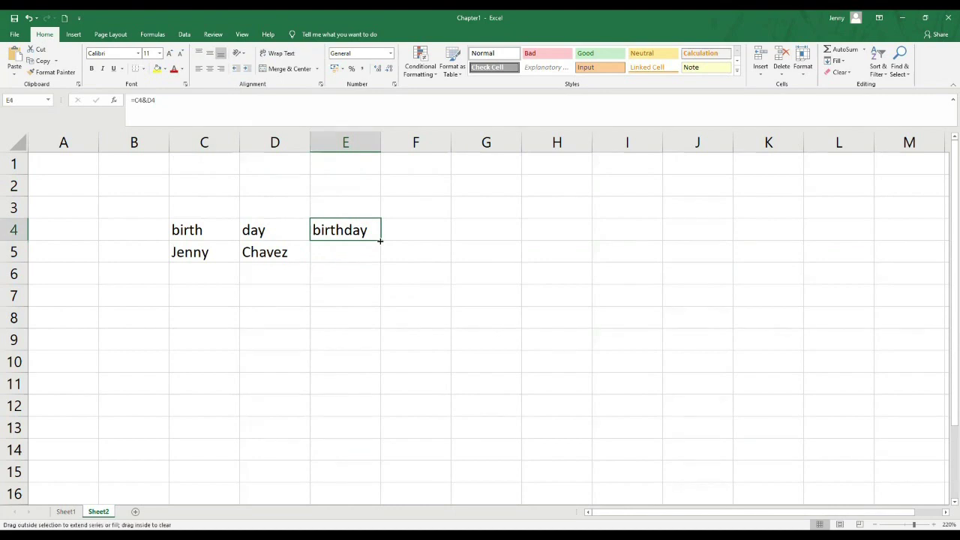
pyautogui.moveTo(381, 240); pyautogui.dragTo(376, 259)
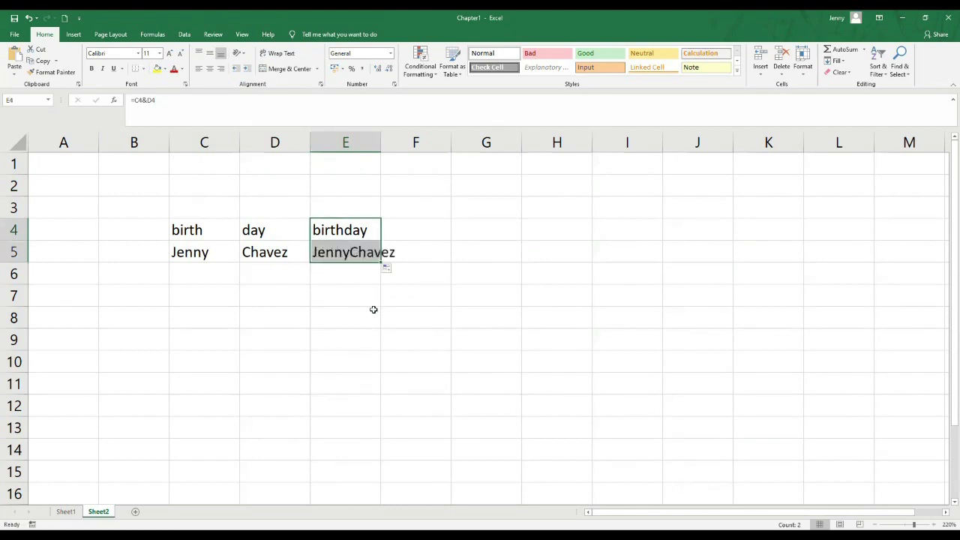
pyautogui.click(375, 309)
pyautogui.click(360, 251)
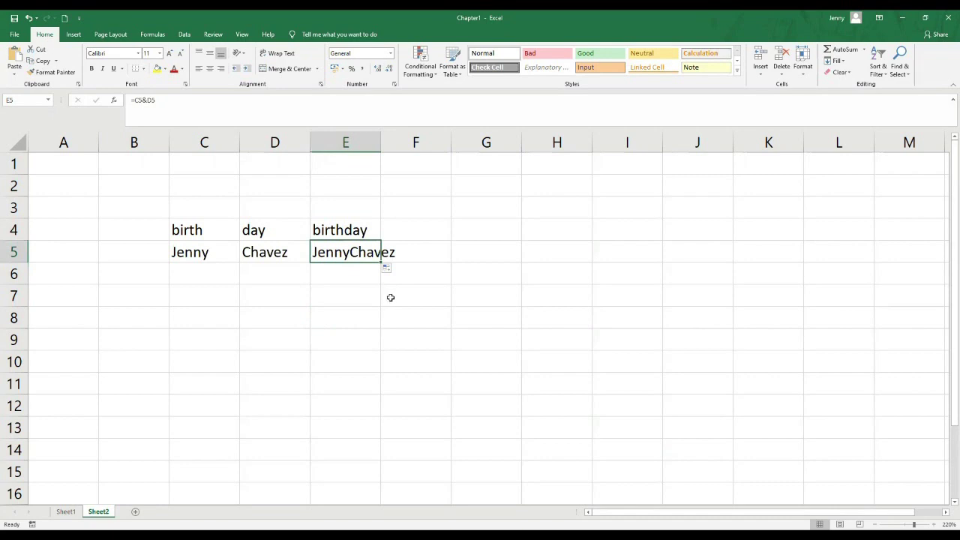
pyautogui.press('Delete')
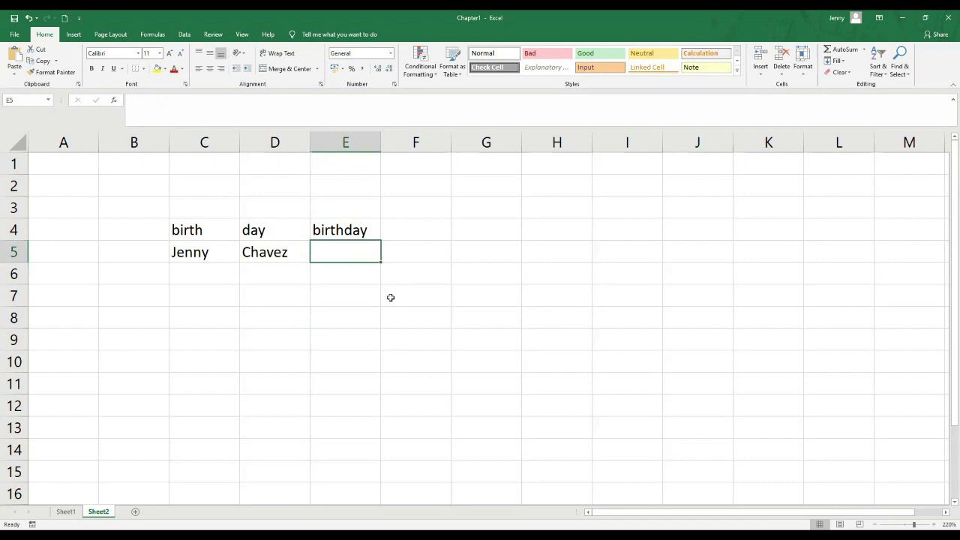
pyautogui.scroll(4, 445, 339)
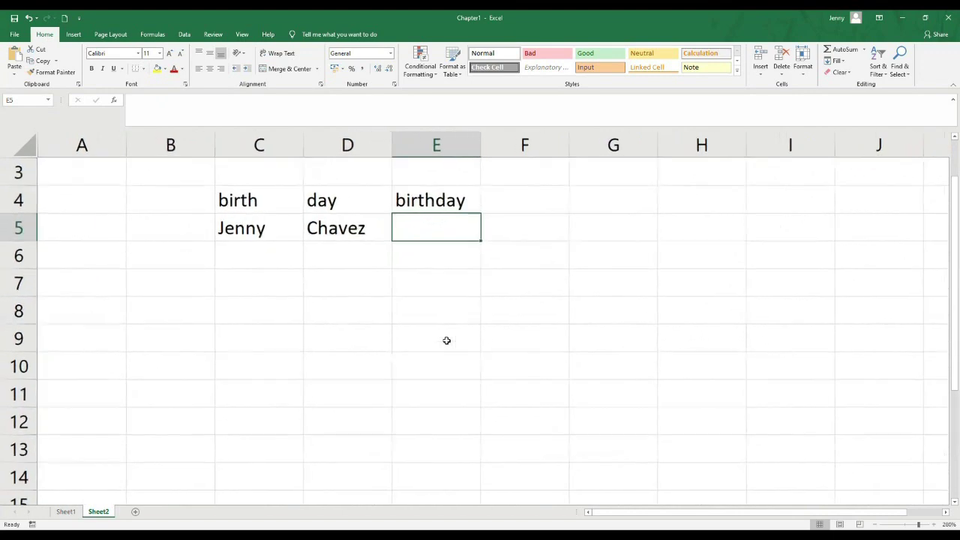
# Enter =C5&" "&D5 in E5, trimming the quoted gap to a single space.
pyautogui.scroll(2, 451, 337)
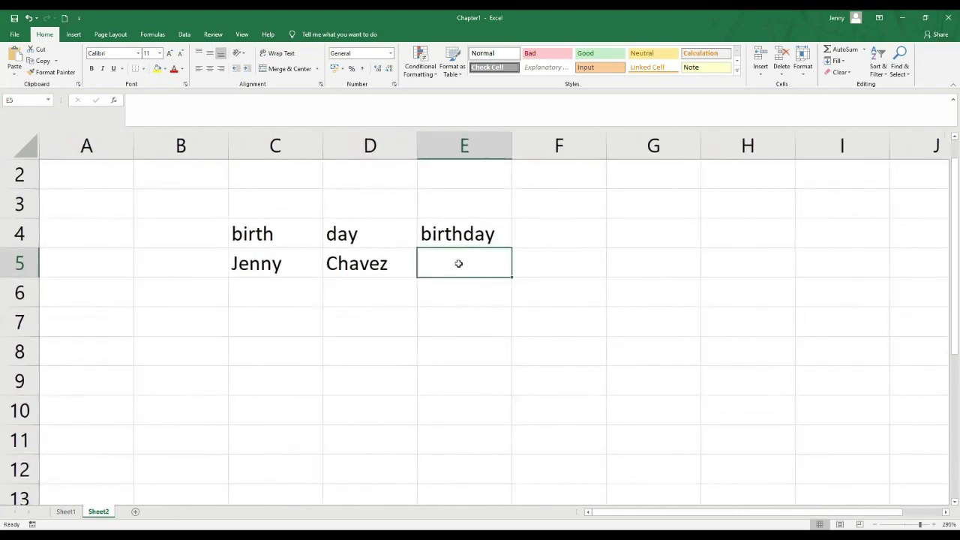
pyautogui.doubleClick(458, 269)
pyautogui.write('=')
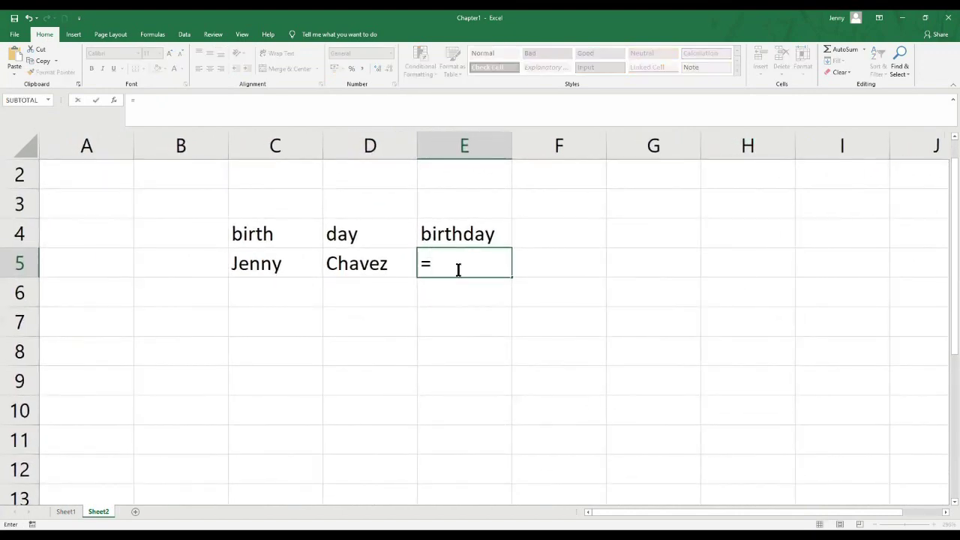
pyautogui.click(277, 264)
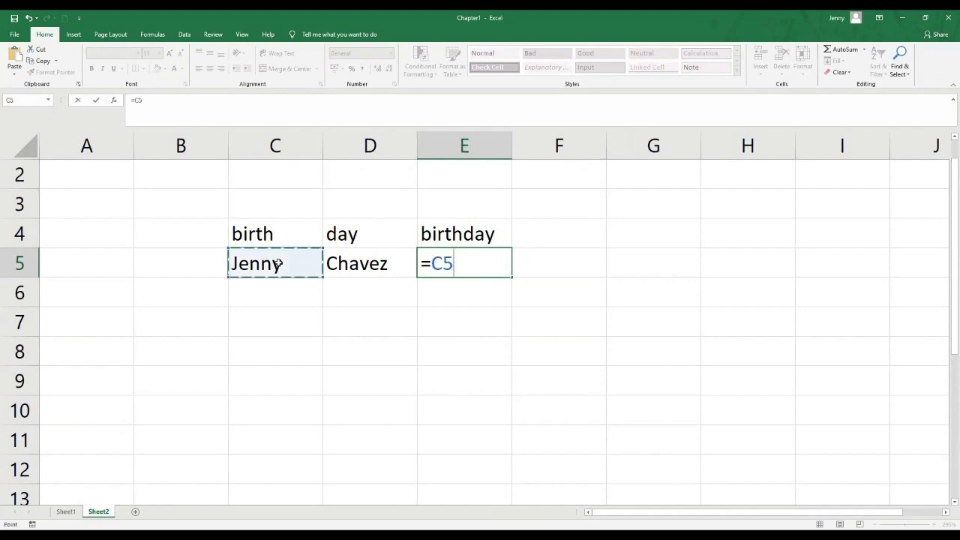
pyautogui.write('&')
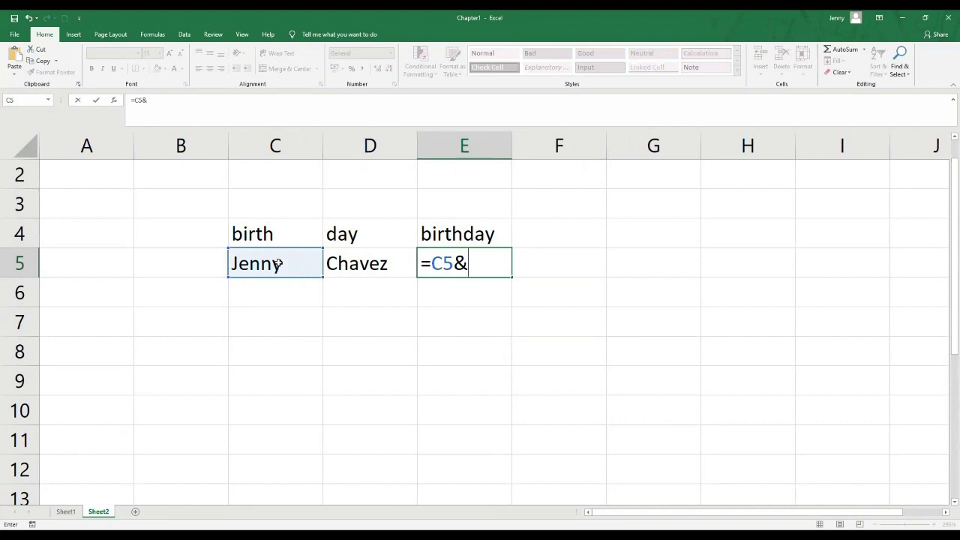
pyautogui.write('"  "')
pyautogui.click(480, 263)
pyautogui.moveTo(483, 263); pyautogui.dragTo(486, 263)
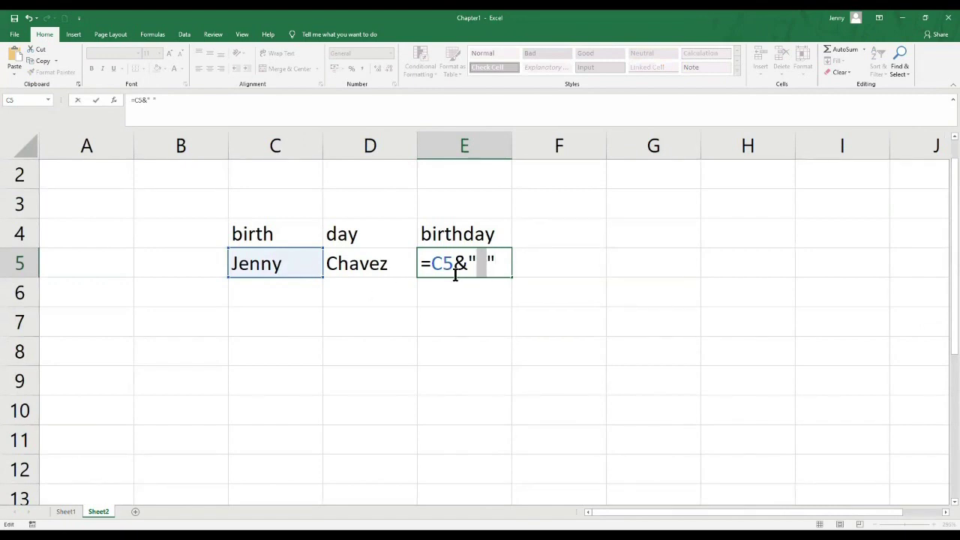
pyautogui.click(497, 273)
pyautogui.write('&')
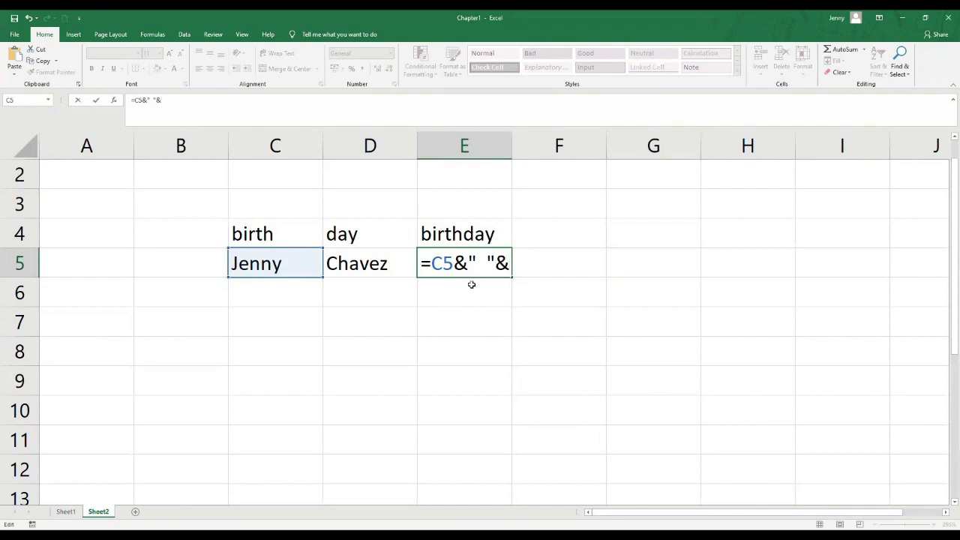
pyautogui.click(377, 265)
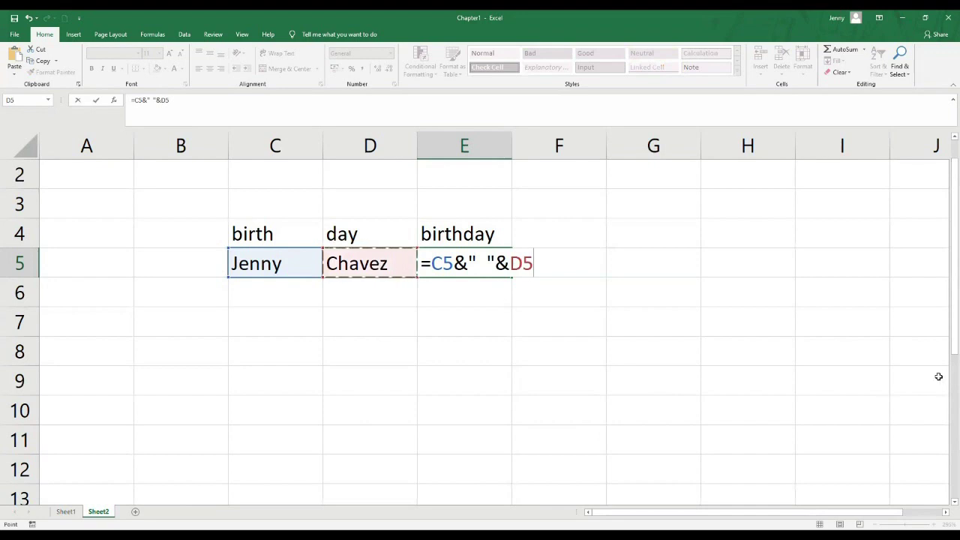
pyautogui.press('Return')
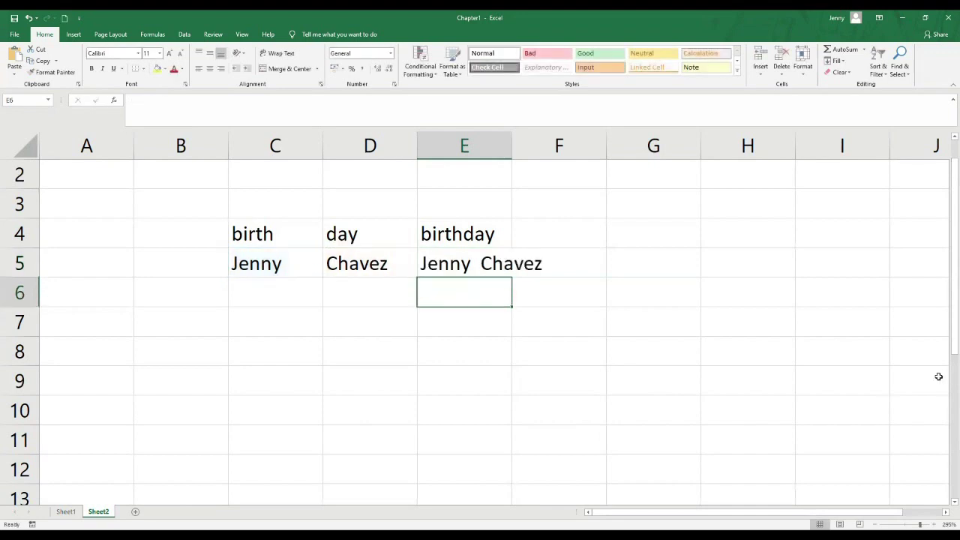
pyautogui.press('Up')
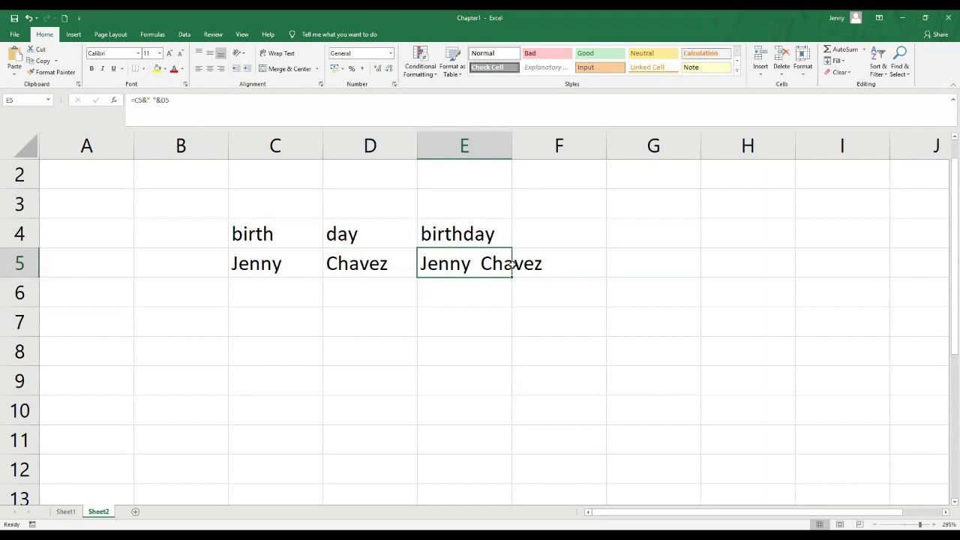
pyautogui.doubleClick(481, 264)
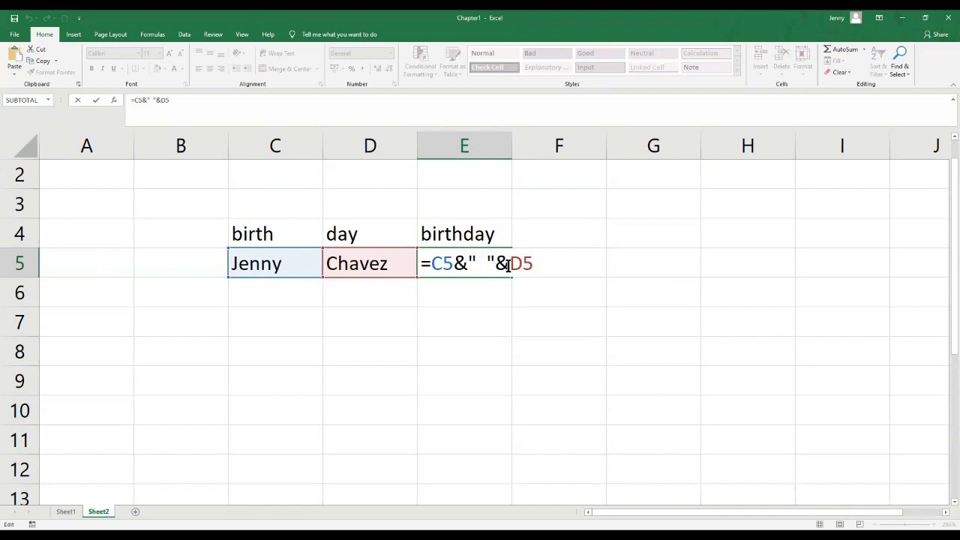
pyautogui.moveTo(468, 263); pyautogui.dragTo(509, 263)
pyautogui.click(504, 266)
pyautogui.click(495, 233)
pyautogui.press('BackSpace')
pyautogui.press('BackSpace')
pyautogui.press('Return')
pyautogui.click(489, 233)
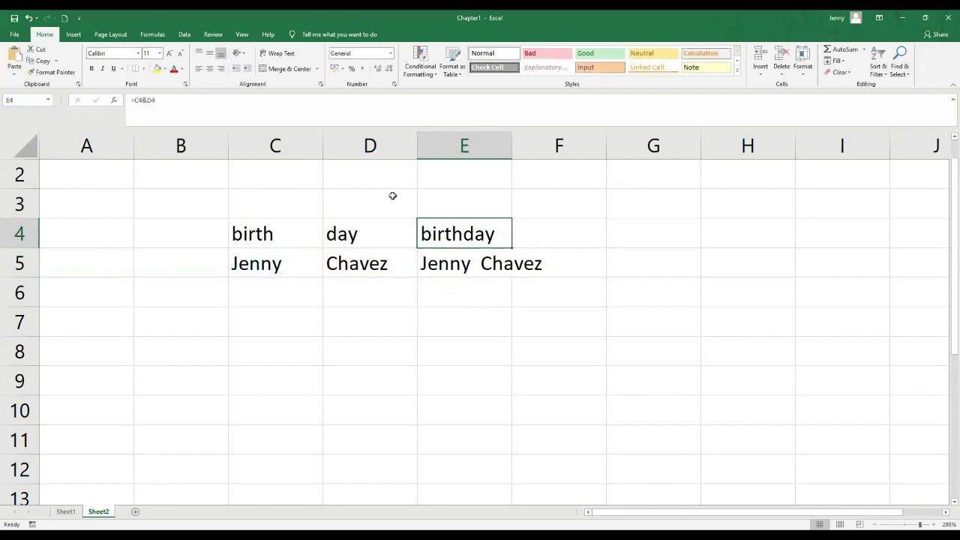
pyautogui.doubleClick(469, 237)
pyautogui.moveTo(468, 234); pyautogui.dragTo(454, 234)
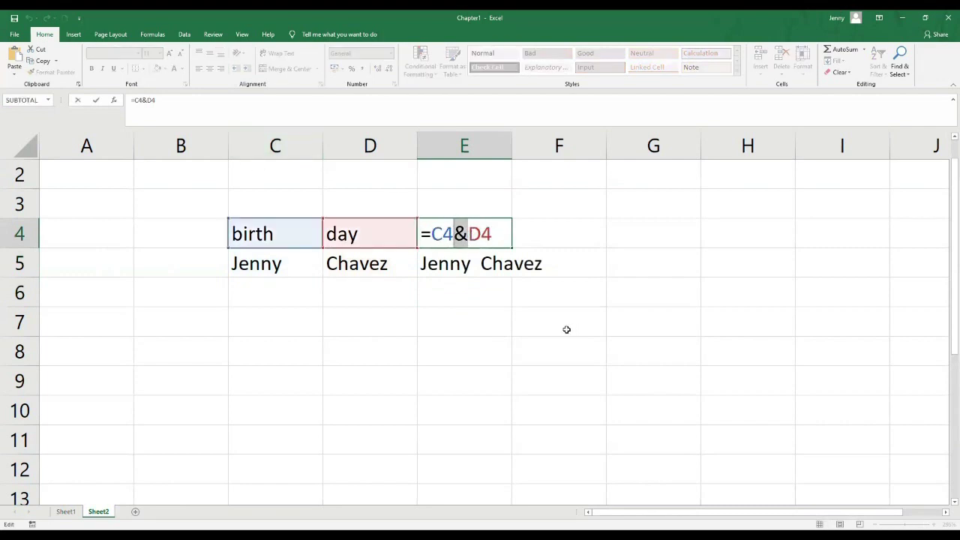
pyautogui.press('Return')
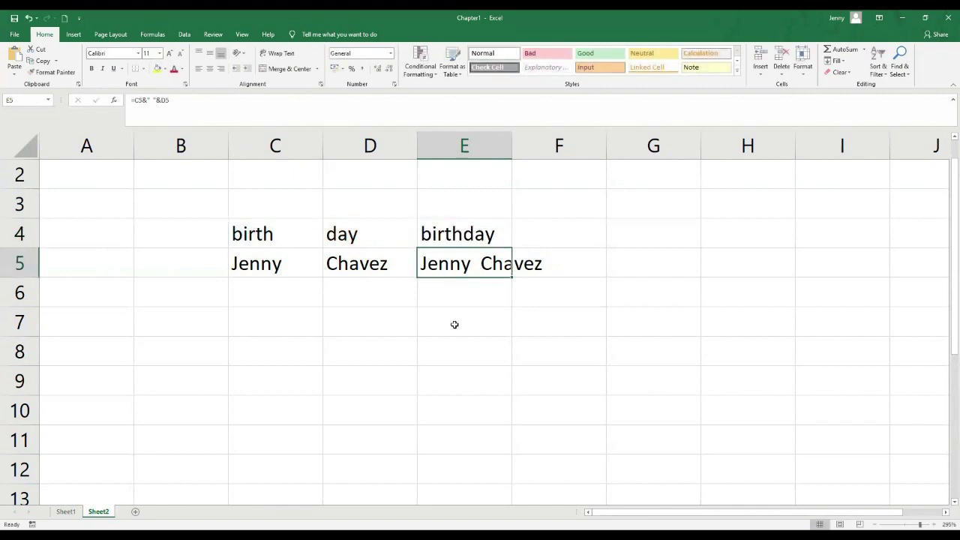
pyautogui.click(287, 281)
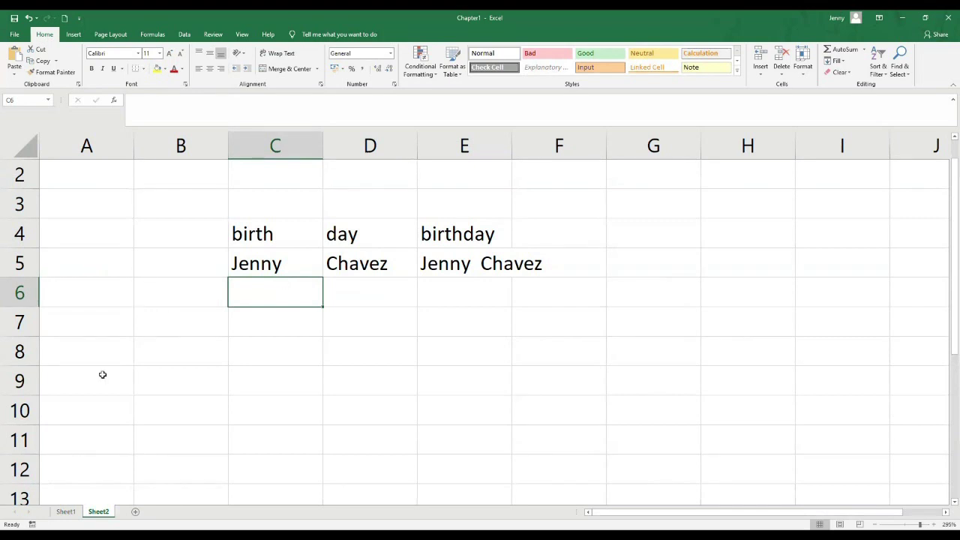
# Go to Sheet1, read the Full Name header's note in C4, and select C5.
pyautogui.click(67, 511)
pyautogui.click(450, 350)
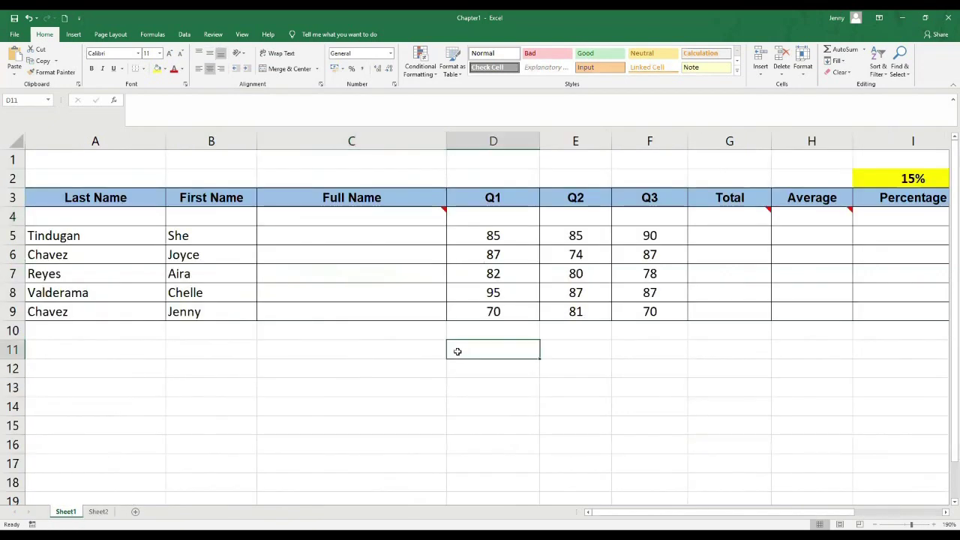
pyautogui.click(318, 220)
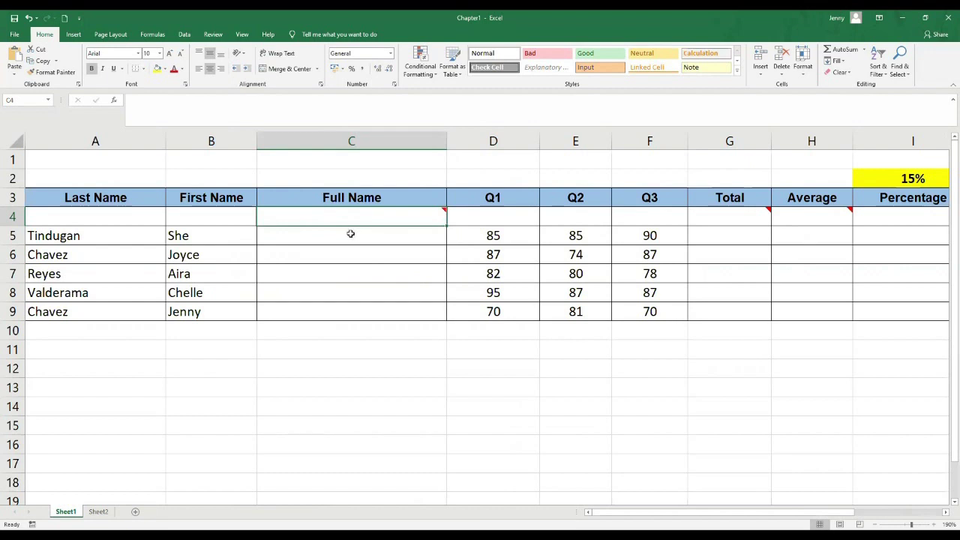
pyautogui.click(351, 235)
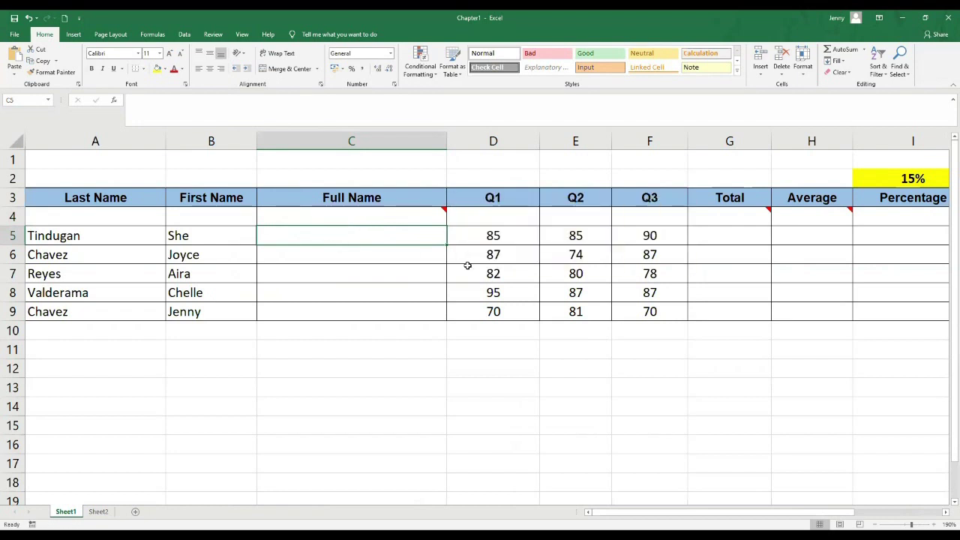
# Enter =B5&" "&A5 in C5 to show the first student's full name.
pyautogui.write('=')
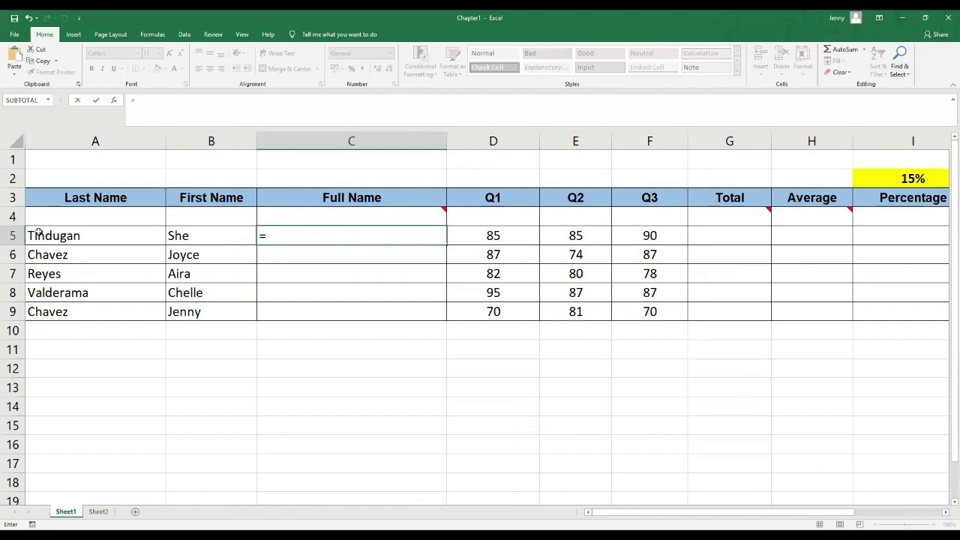
pyautogui.click(209, 237)
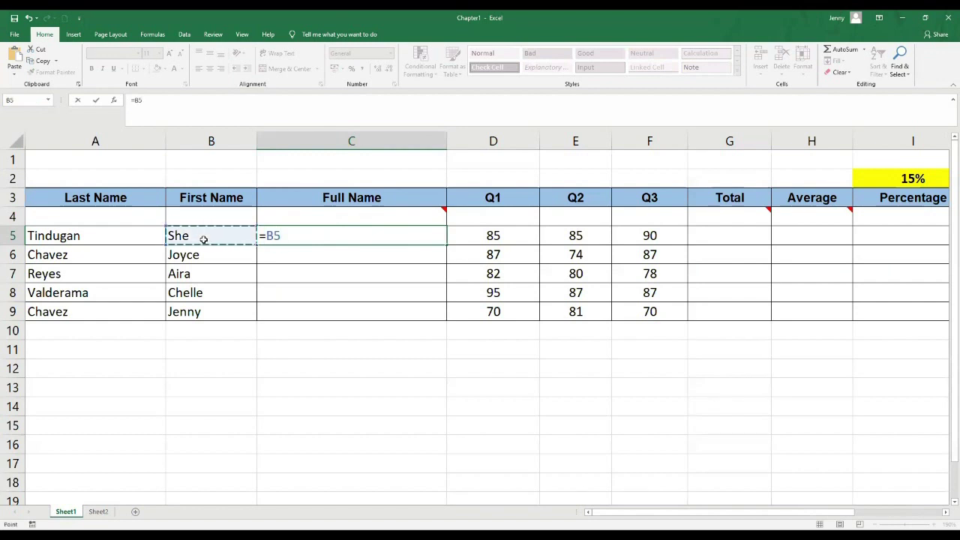
pyautogui.write('&')
pyautogui.press('BackSpace')
pyautogui.write('&')
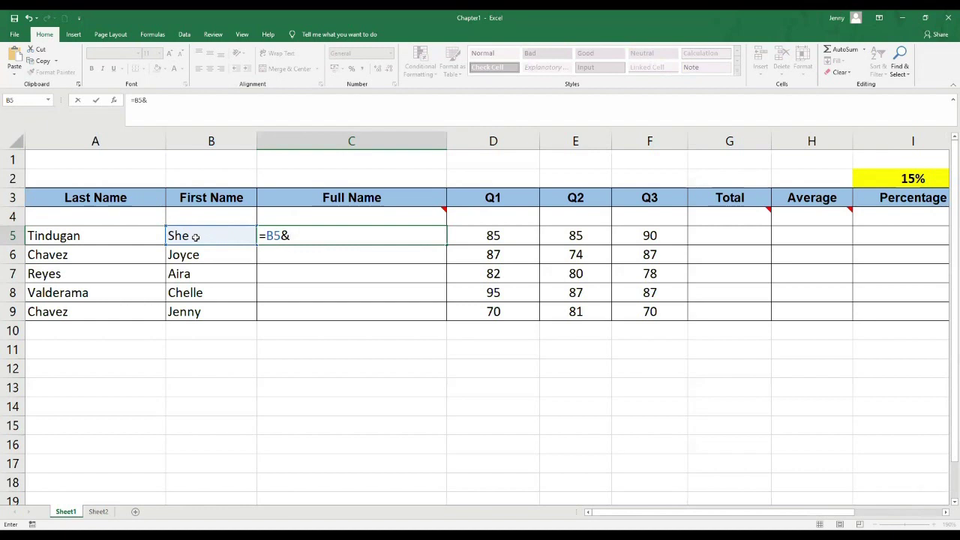
pyautogui.write('" "&')
pyautogui.click(101, 235)
pyautogui.press('Return')
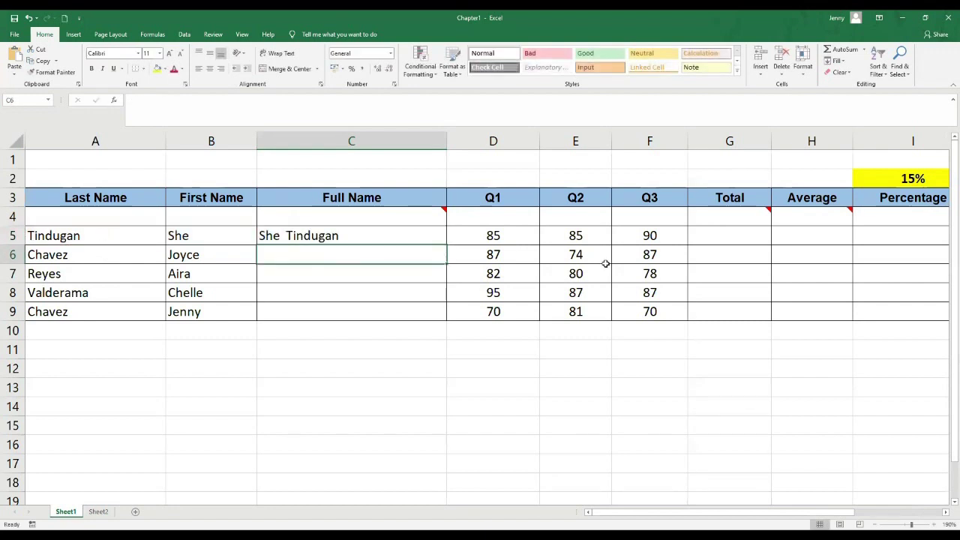
pyautogui.click(723, 241)
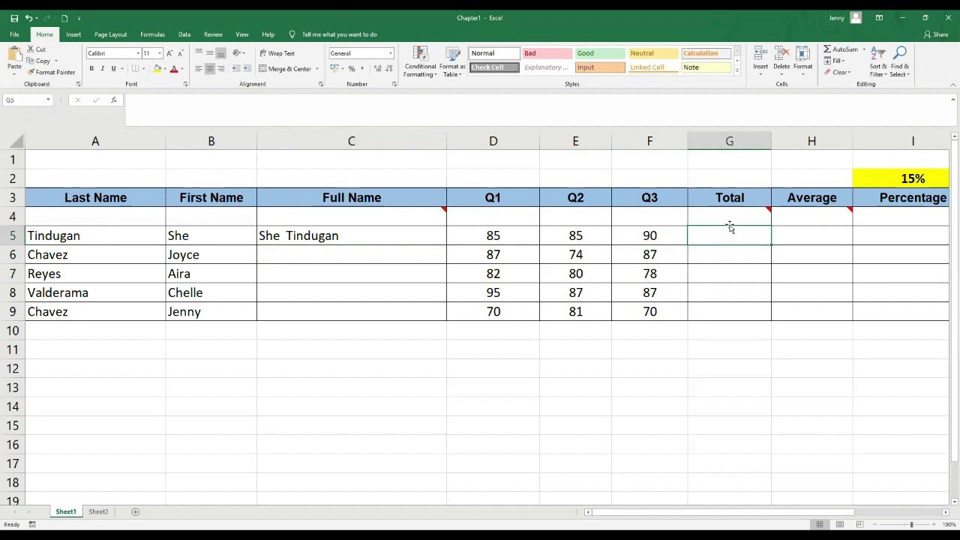
pyautogui.moveTo(399, 211)
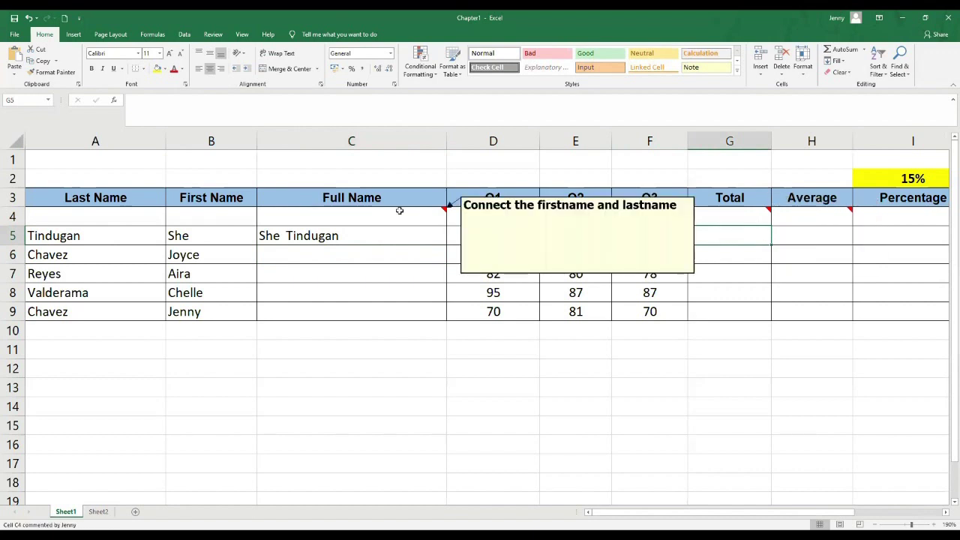
pyautogui.moveTo(735, 216)
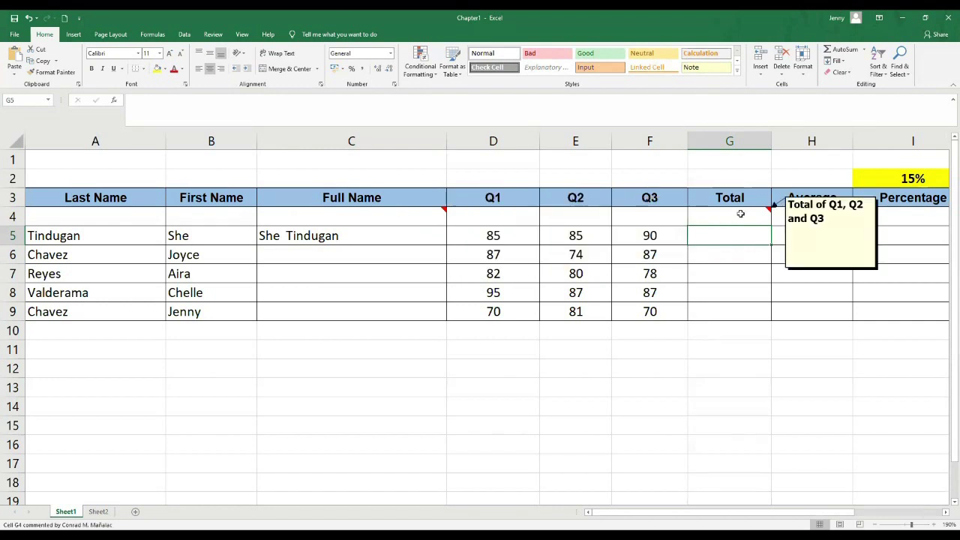
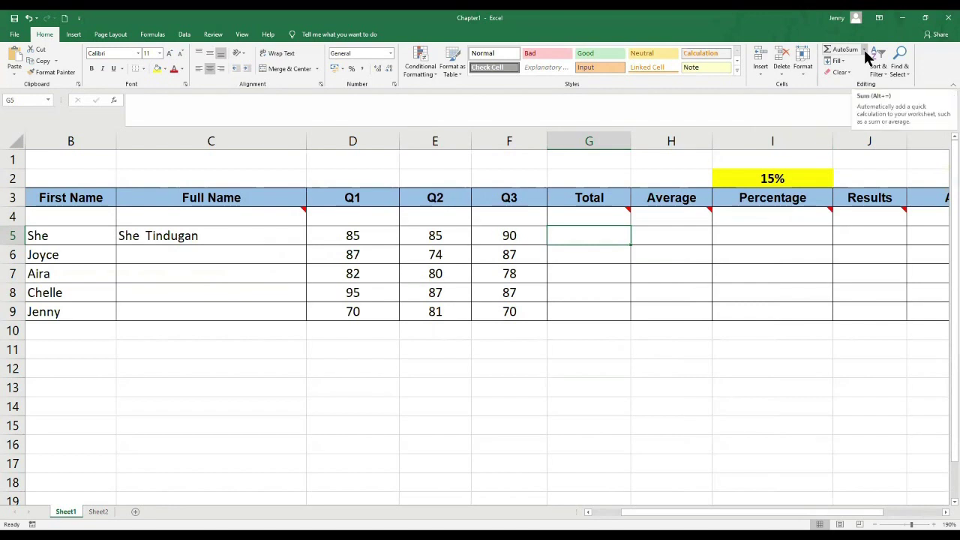
# Use AutoSum to put =SUM(D5:F5) in G5, giving a Total of 260.
pyautogui.click(864, 49)
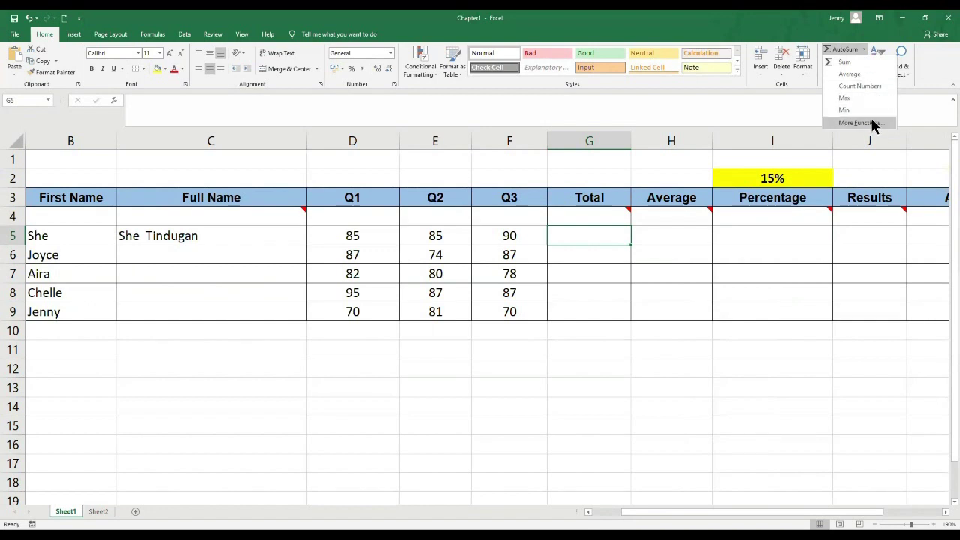
pyautogui.click(855, 63)
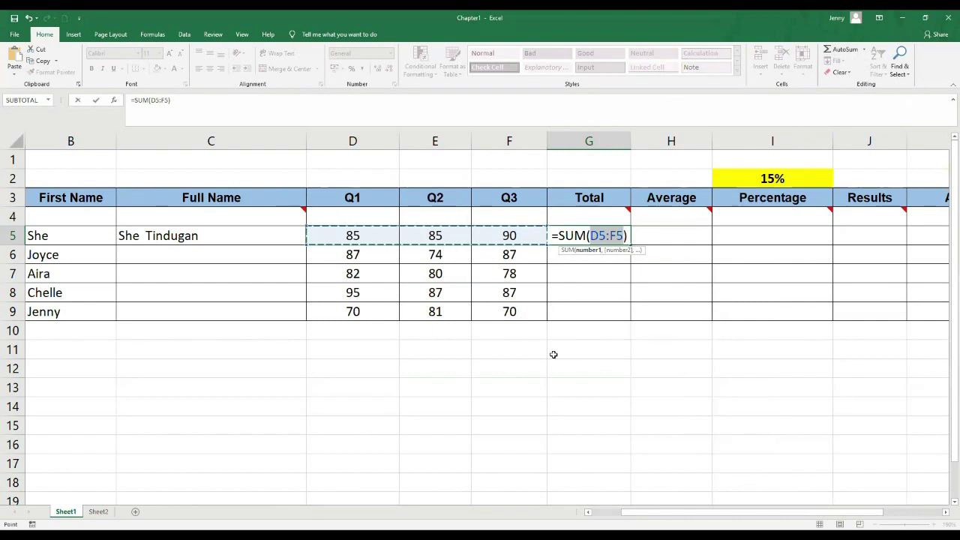
pyautogui.press('Return')
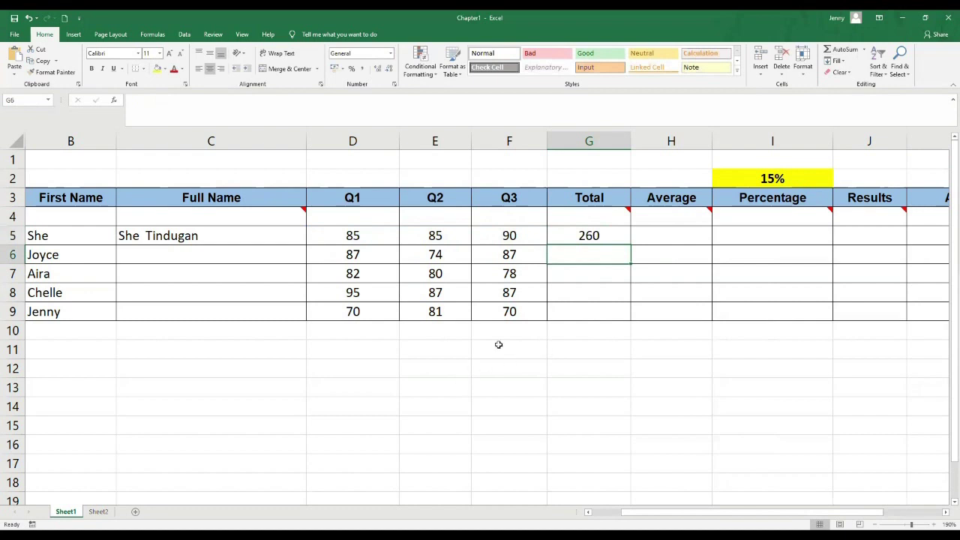
# Replace G5's total with =D5+E5+F5, still showing 260.
pyautogui.click(591, 236)
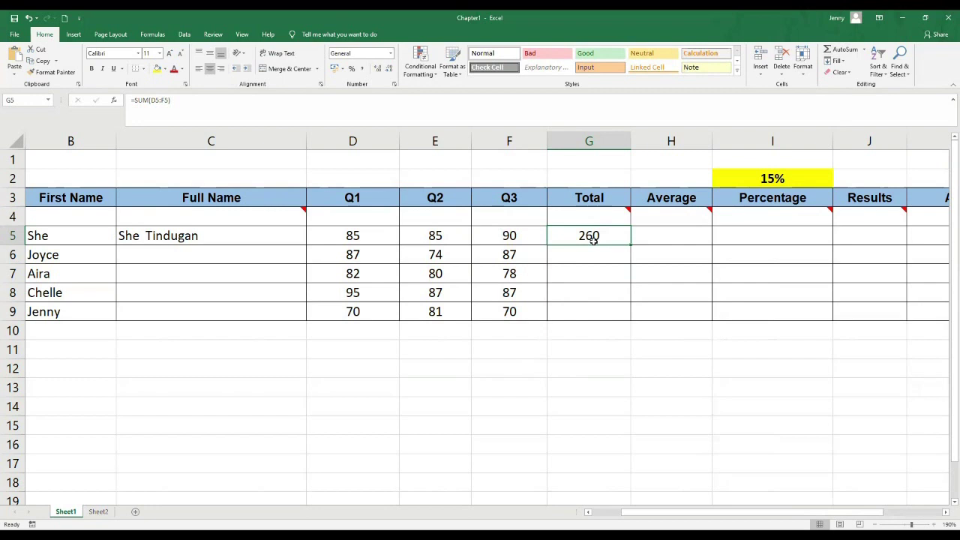
pyautogui.press('Delete')
pyautogui.moveTo(622, 207)
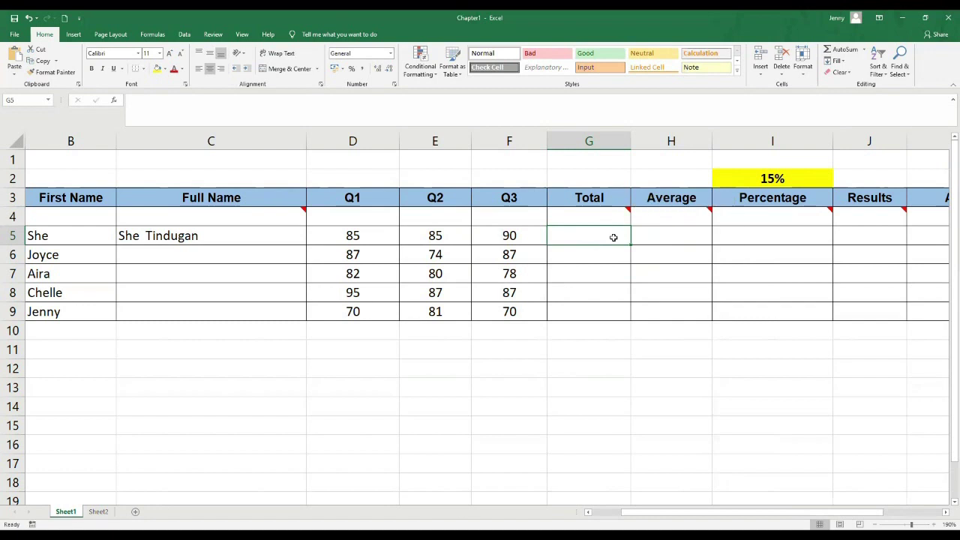
pyautogui.write('=')
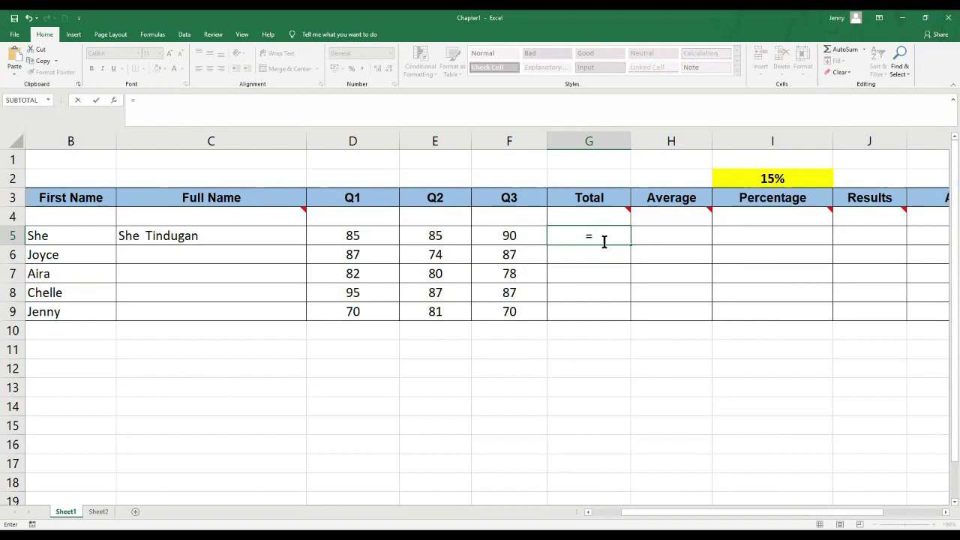
pyautogui.click(355, 237)
pyautogui.write('+')
pyautogui.click(442, 236)
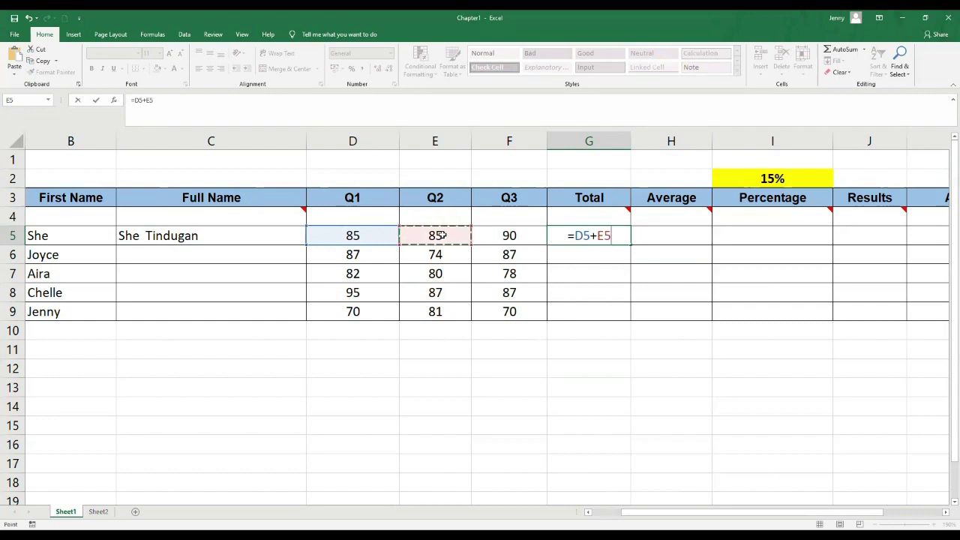
pyautogui.write('+')
pyautogui.click(497, 234)
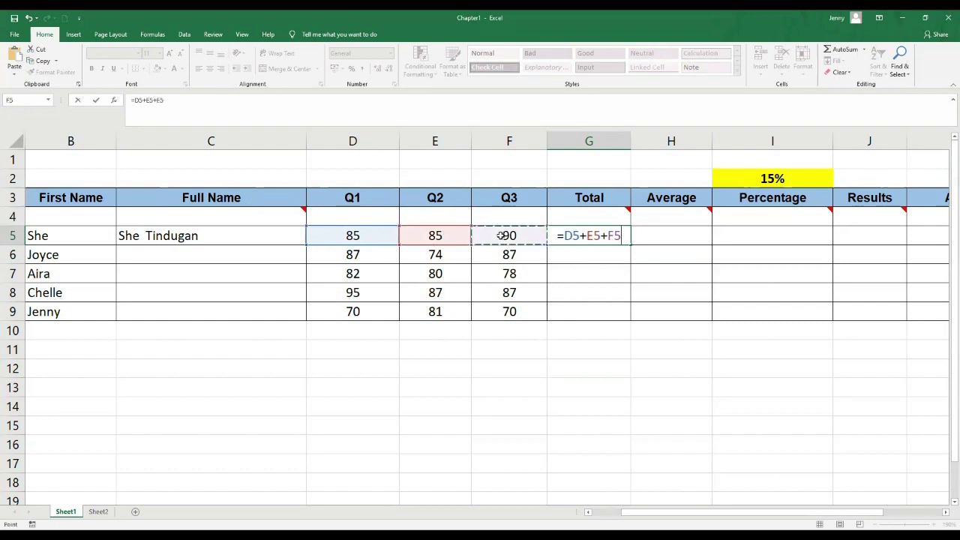
pyautogui.press('Return')
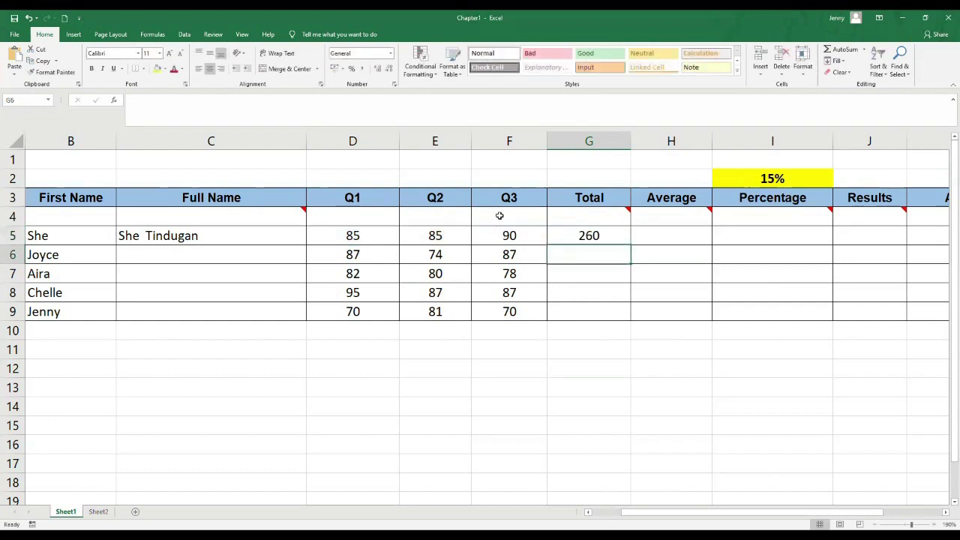
pyautogui.click(686, 233)
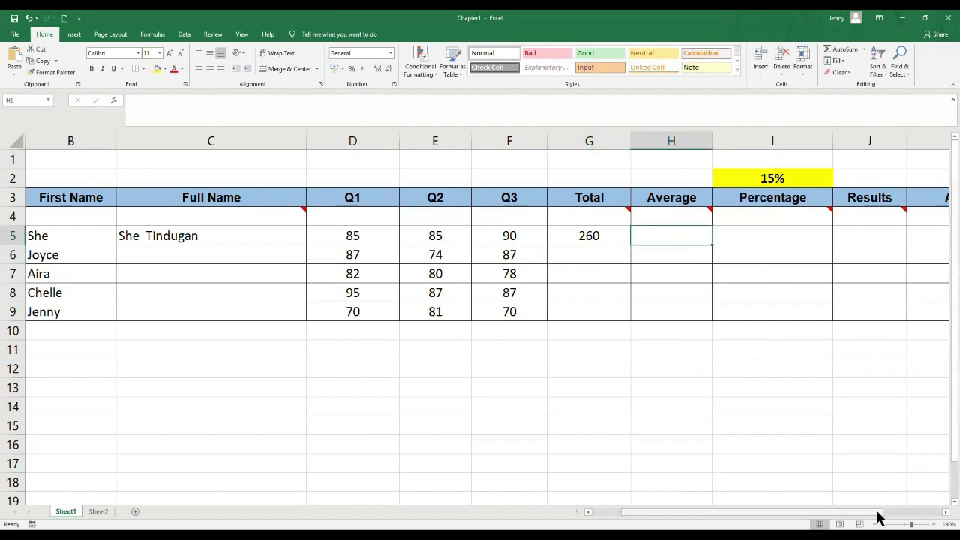
pyautogui.moveTo(879, 517); pyautogui.dragTo(908, 515)
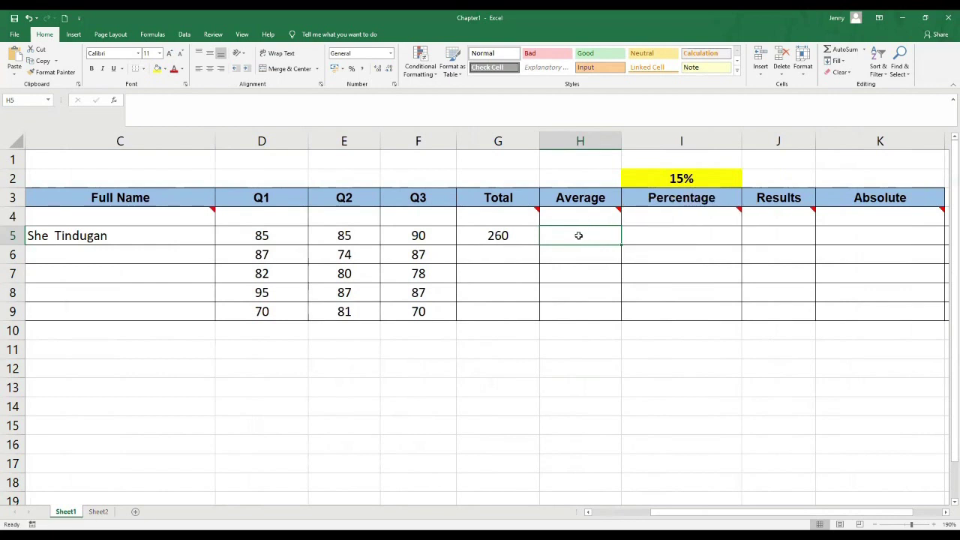
pyautogui.click(513, 238)
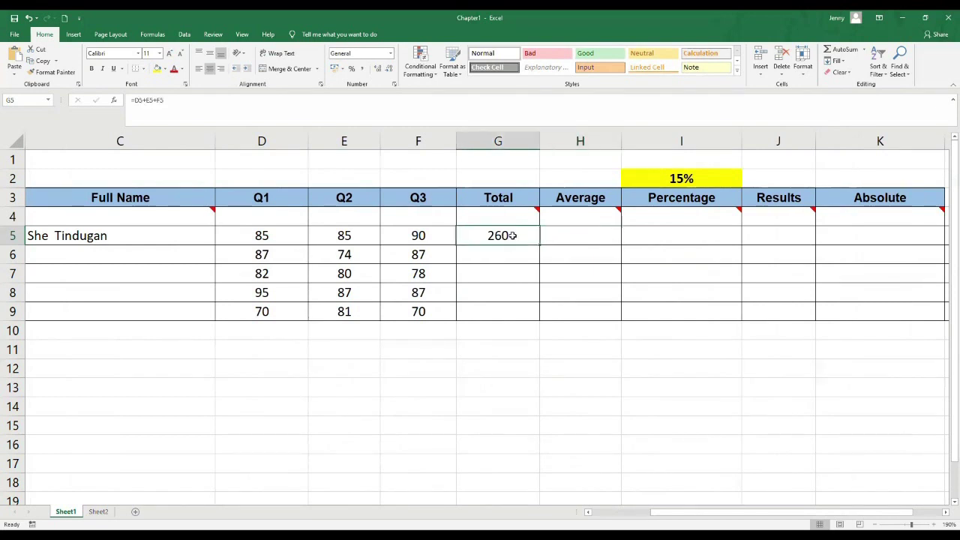
pyautogui.click(582, 240)
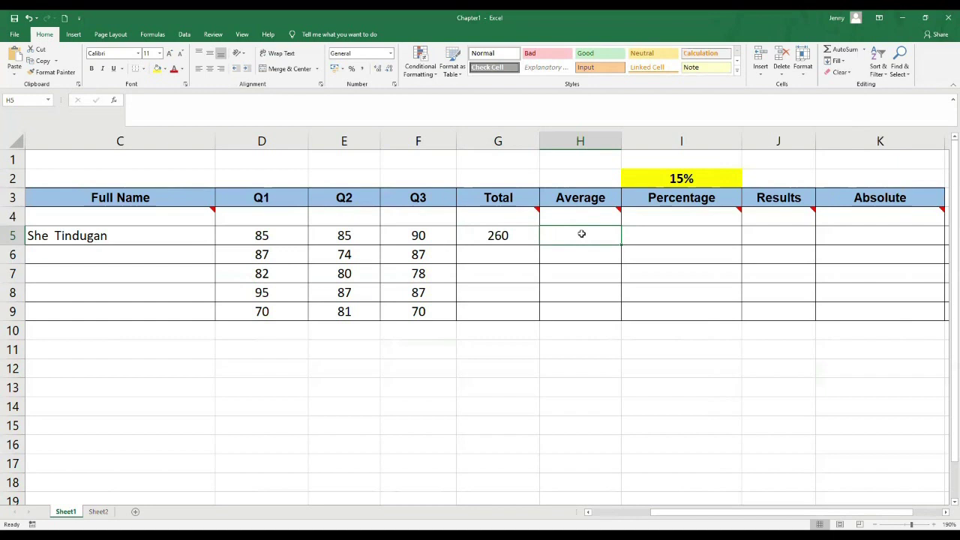
pyautogui.write('=')
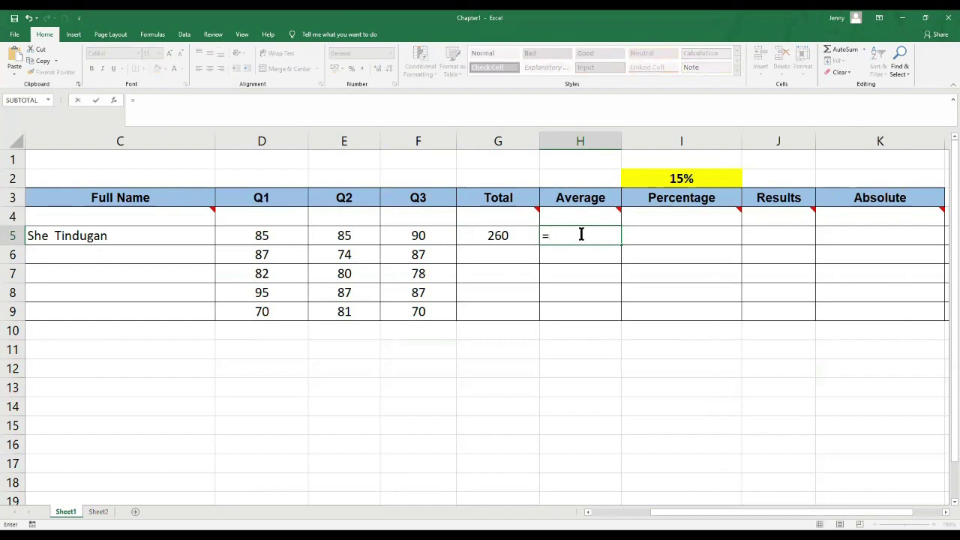
pyautogui.click(512, 234)
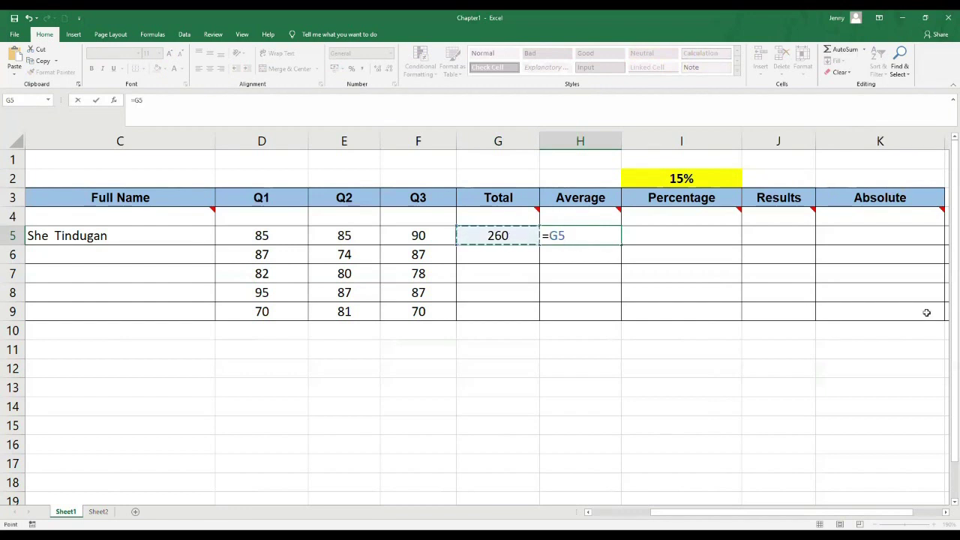
pyautogui.write('/')
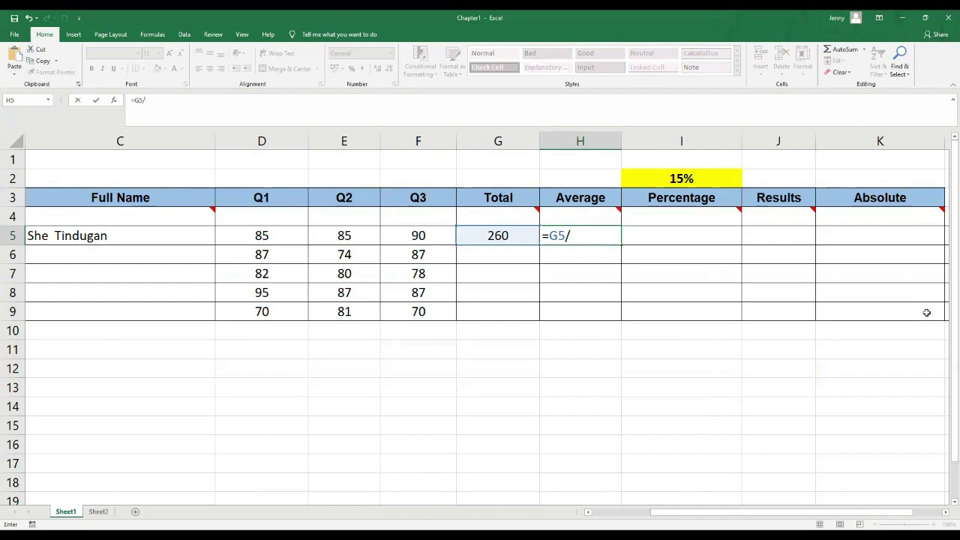
pyautogui.write('3')
pyautogui.press('Return')
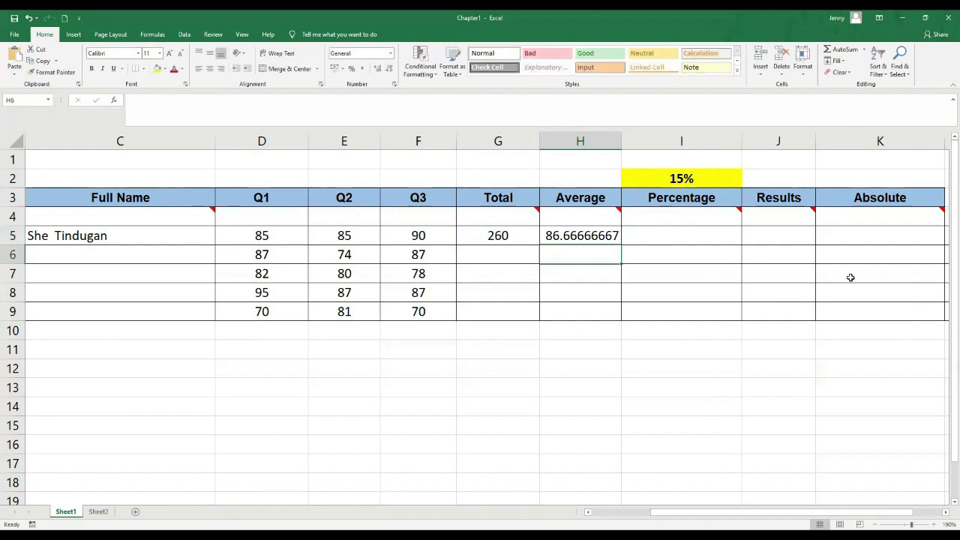
pyautogui.press('Up')
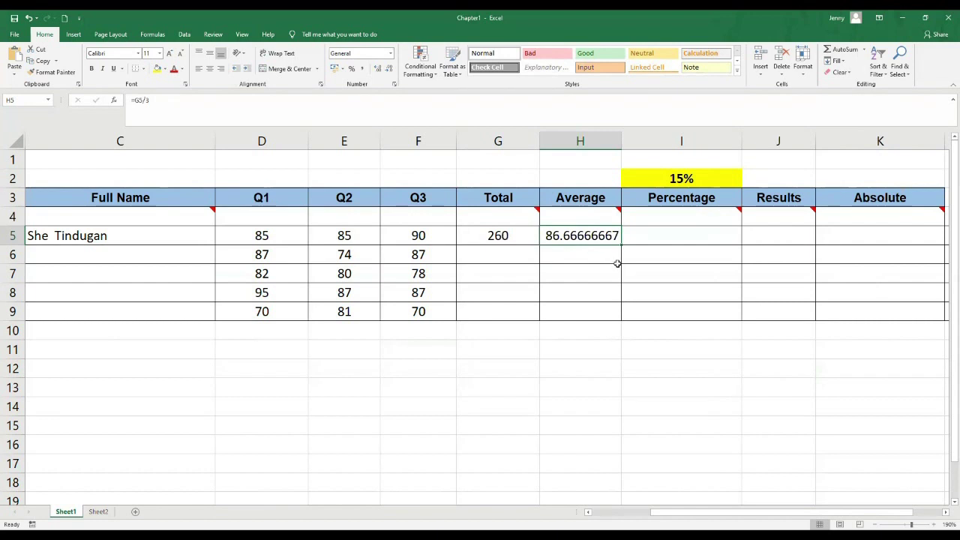
pyautogui.press('Delete')
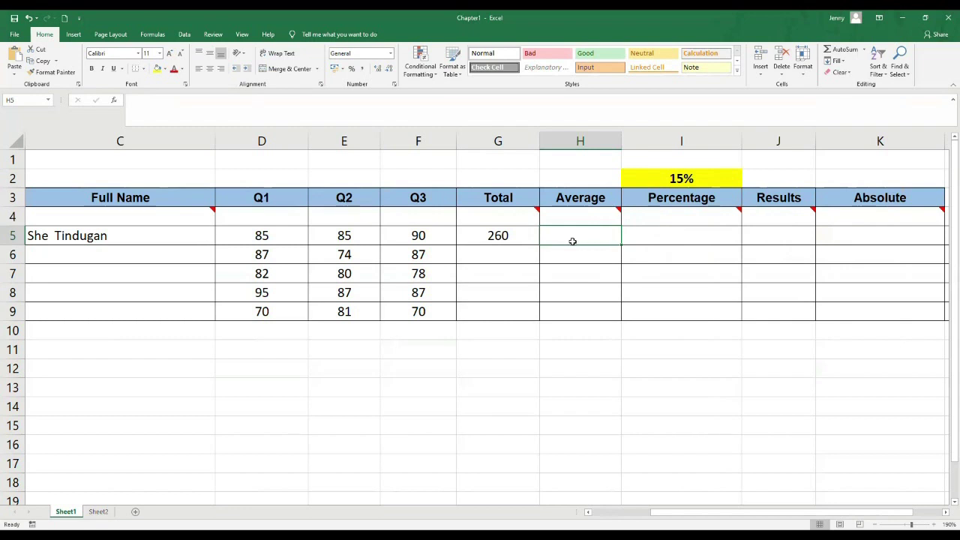
# Enter the average in H5 as =(D5+E5+F5)/3.
pyautogui.write('=')
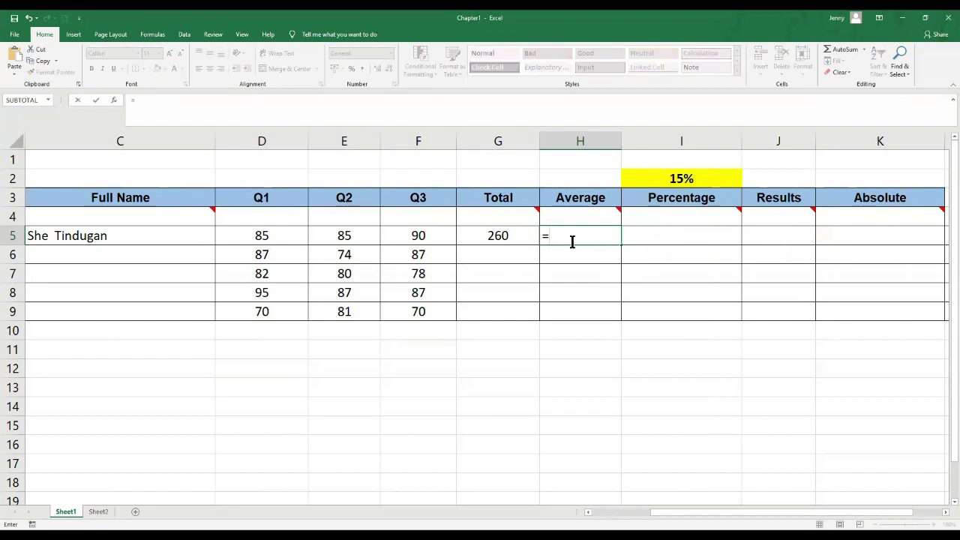
pyautogui.write('(')
pyautogui.click(267, 236)
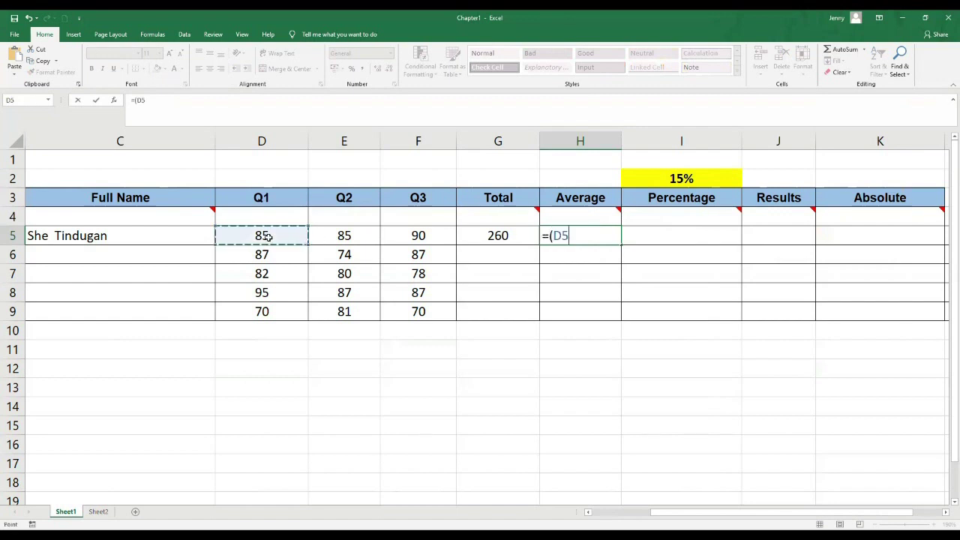
pyautogui.write('+')
pyautogui.click(351, 238)
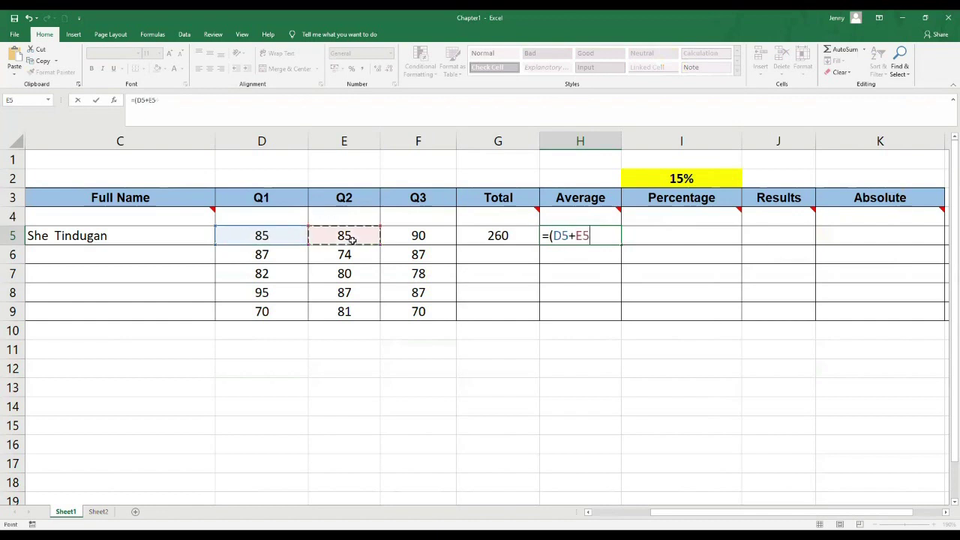
pyautogui.write('+')
pyautogui.click(412, 237)
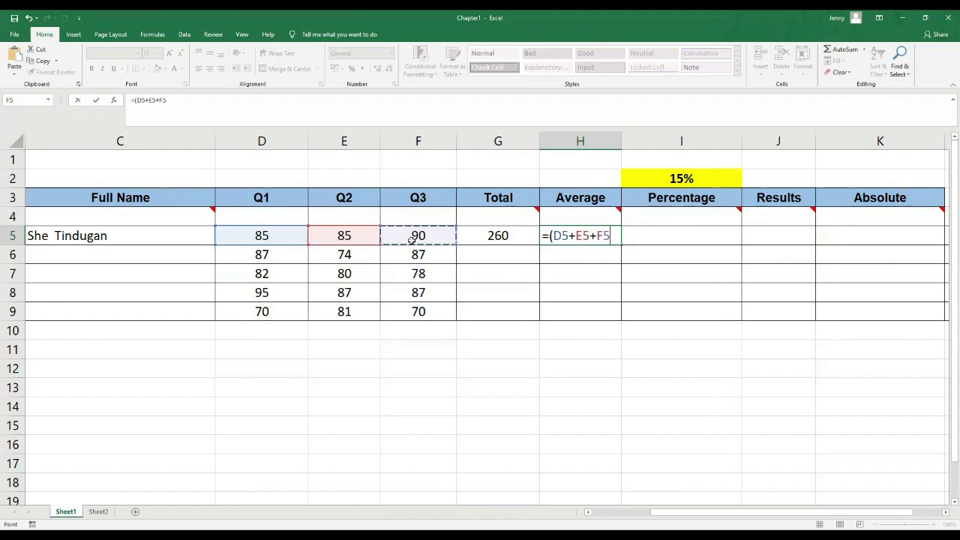
pyautogui.write(')/')
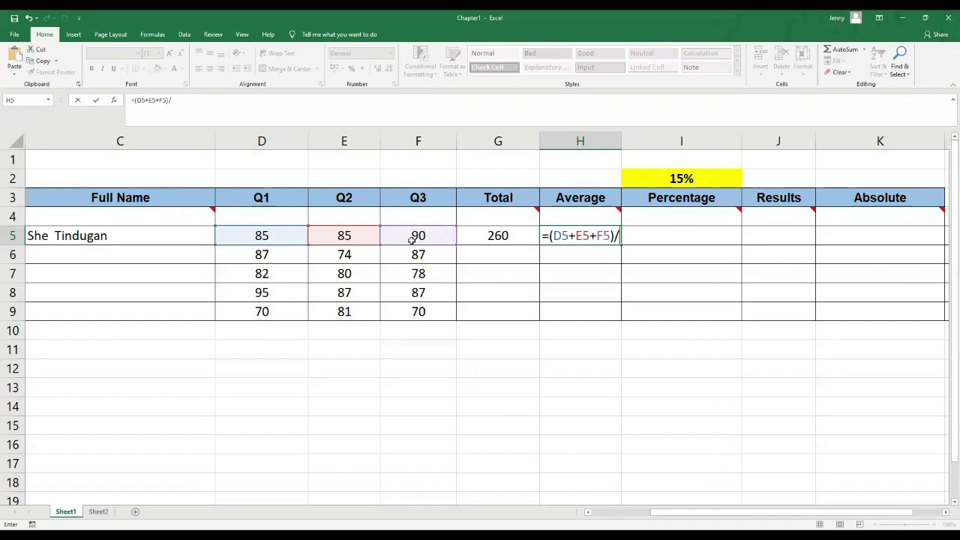
pyautogui.write('3')
pyautogui.press('Return')
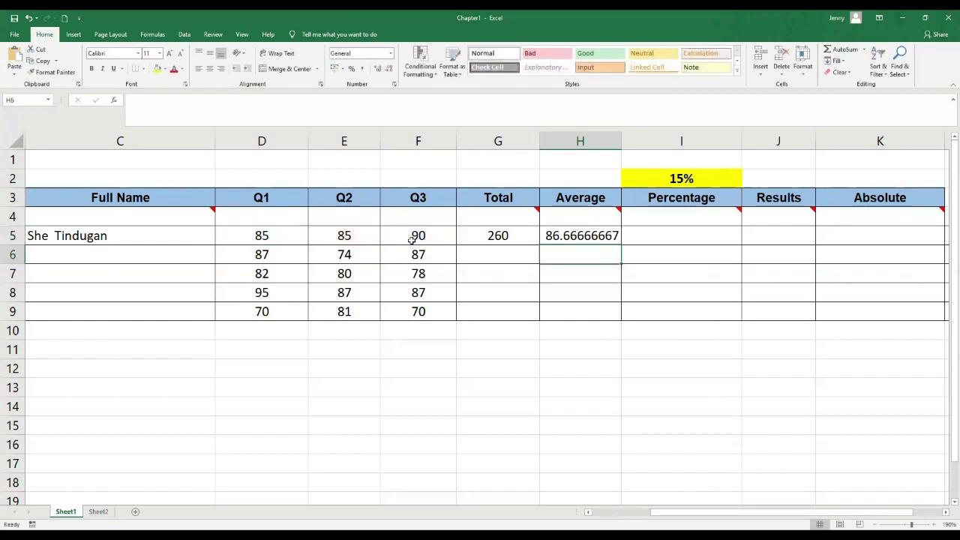
# Replace H5's formula with =G5/3, showing 86.66666667.
pyautogui.click(609, 237)
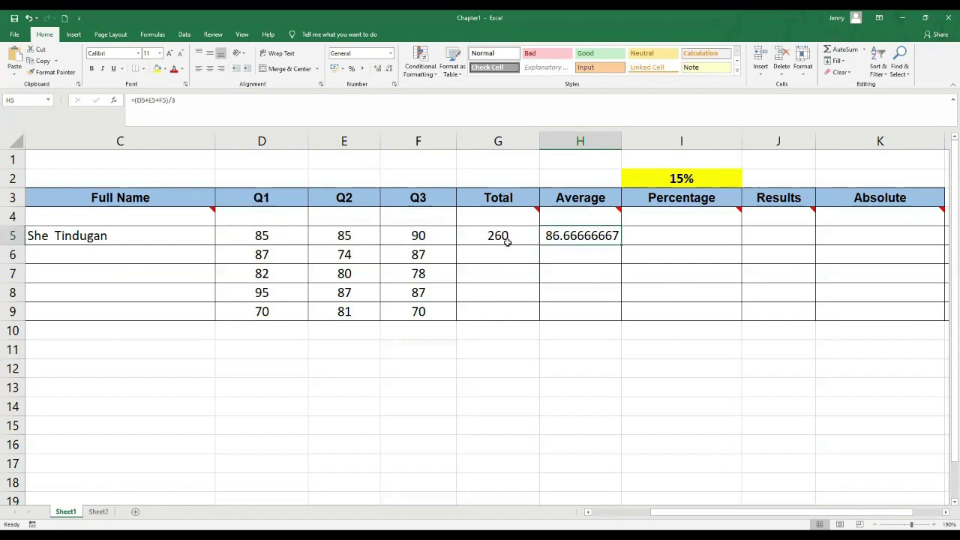
pyautogui.press('Delete')
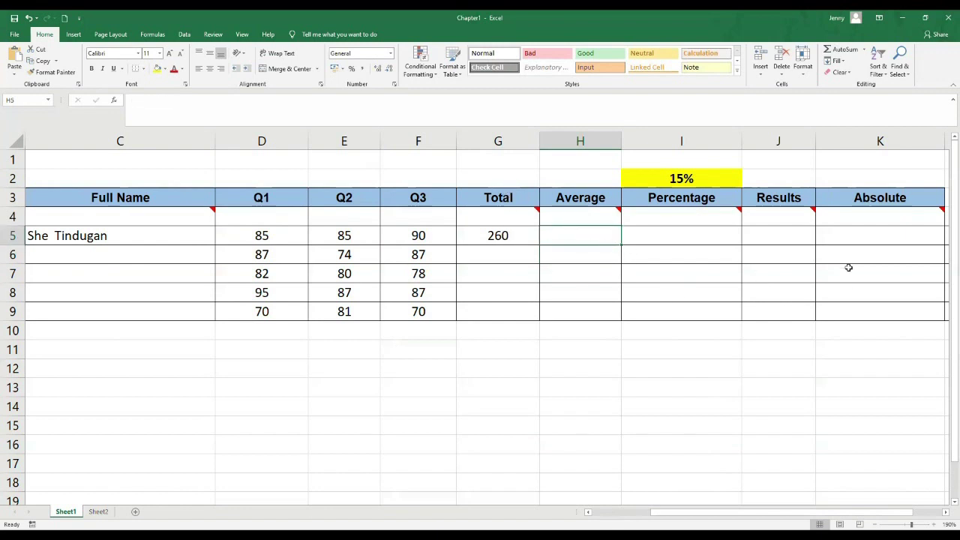
pyautogui.write('=')
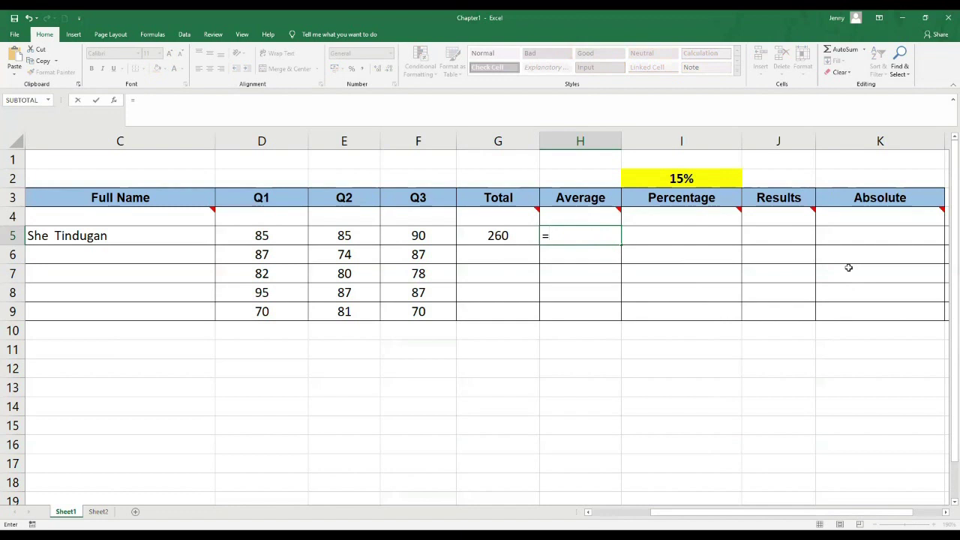
pyautogui.click(509, 236)
pyautogui.write('/3')
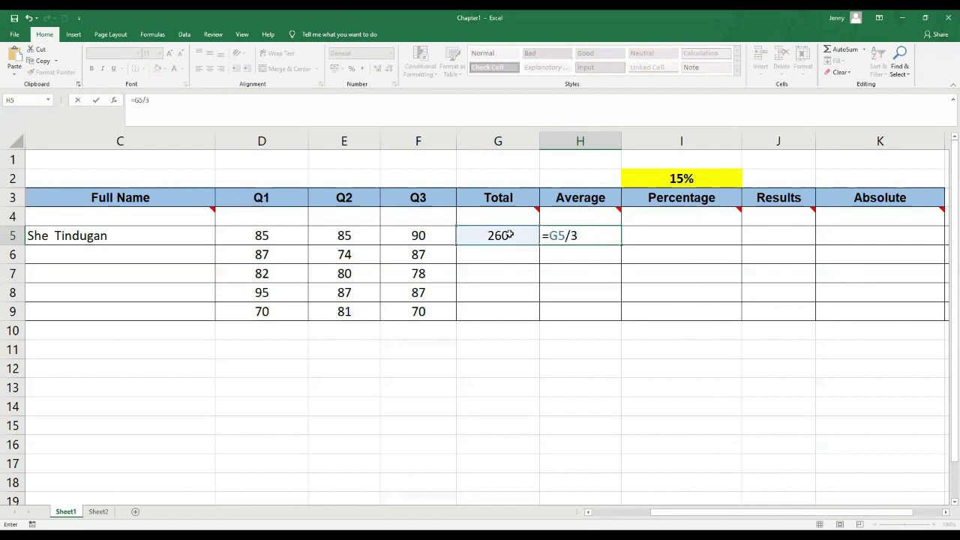
pyautogui.press('Return')
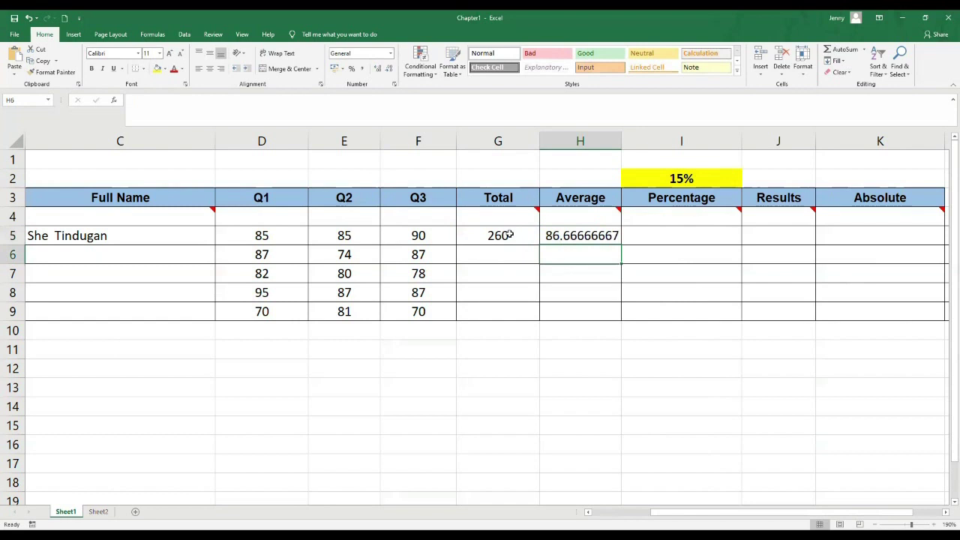
pyautogui.click(712, 234)
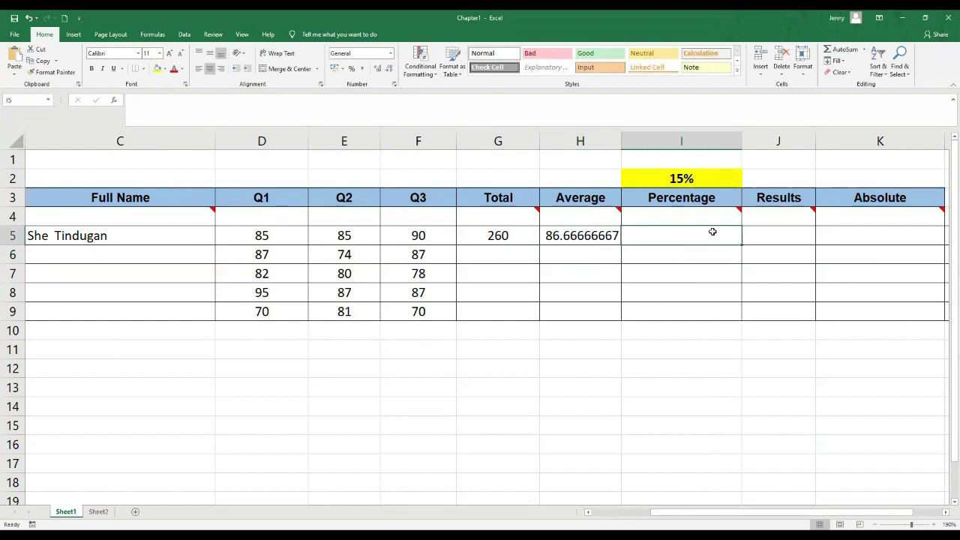
# Enter =H5*15% in Percentage cell I5, giving 13.
pyautogui.moveTo(738, 212)
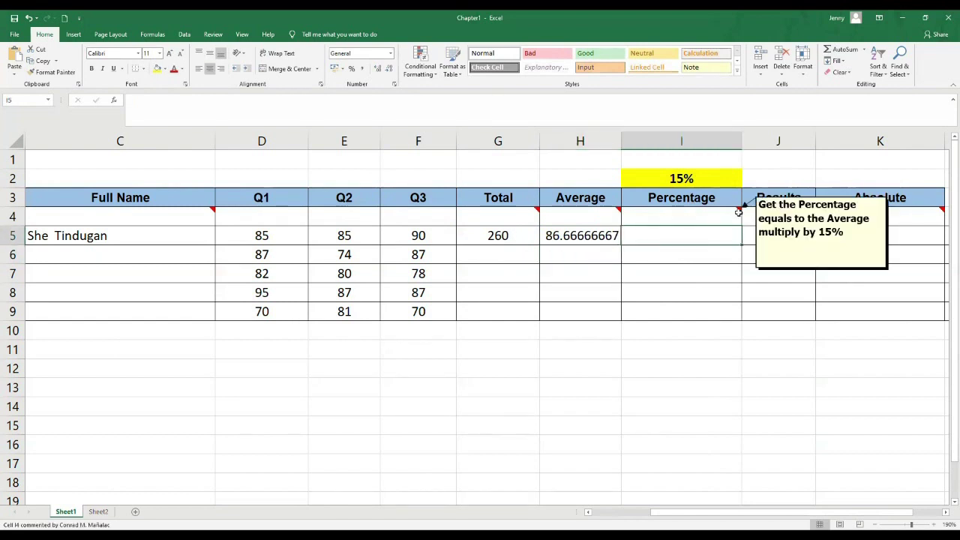
pyautogui.click(618, 235)
pyautogui.click(676, 237)
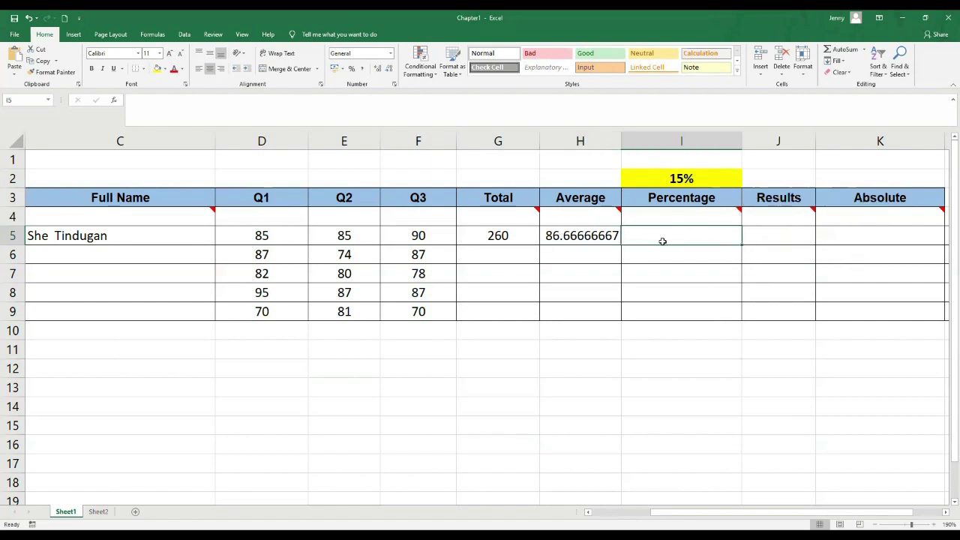
pyautogui.write('=')
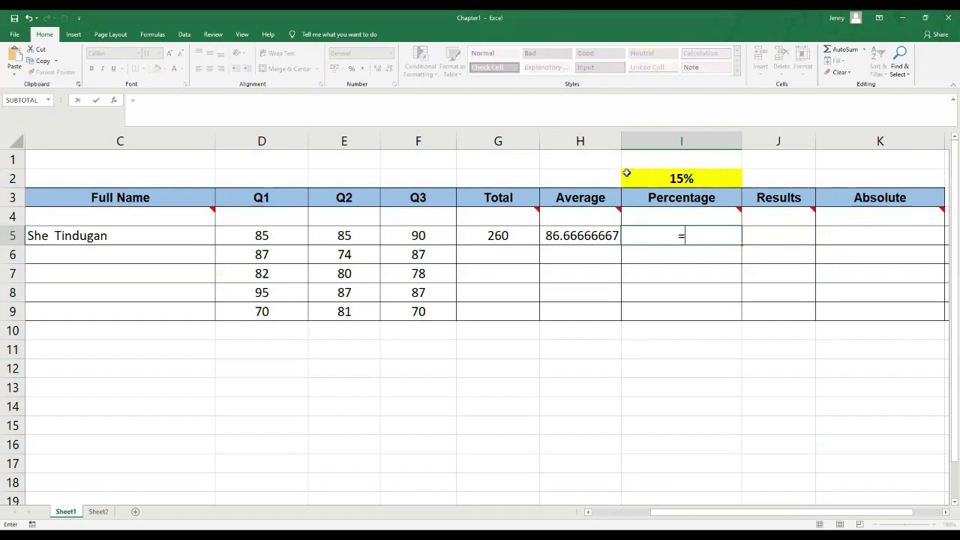
pyautogui.click(583, 237)
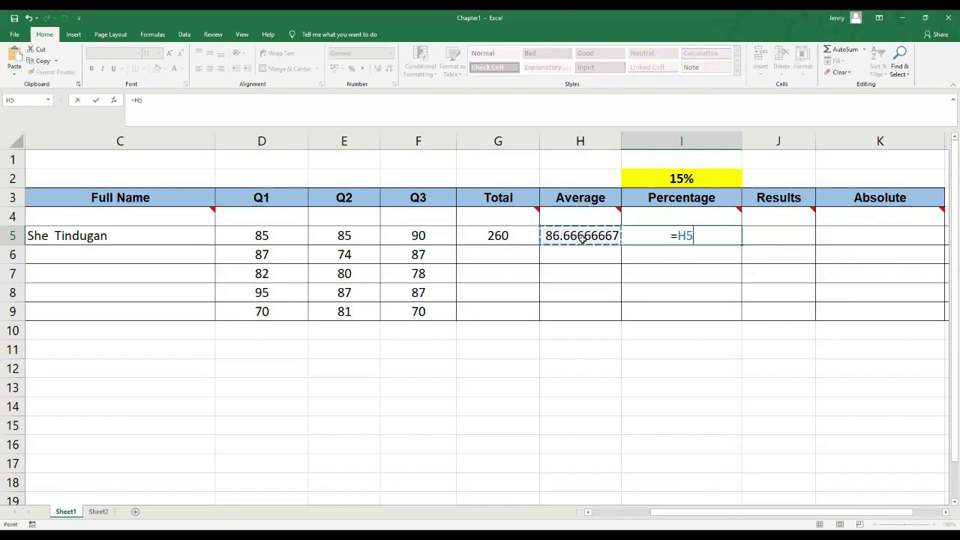
pyautogui.write('*')
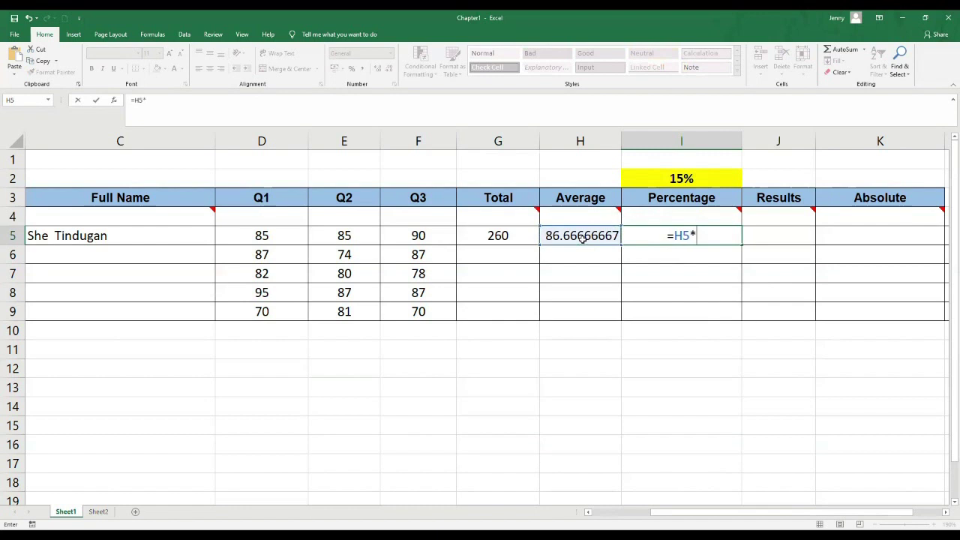
pyautogui.write('15%')
pyautogui.press('Return')
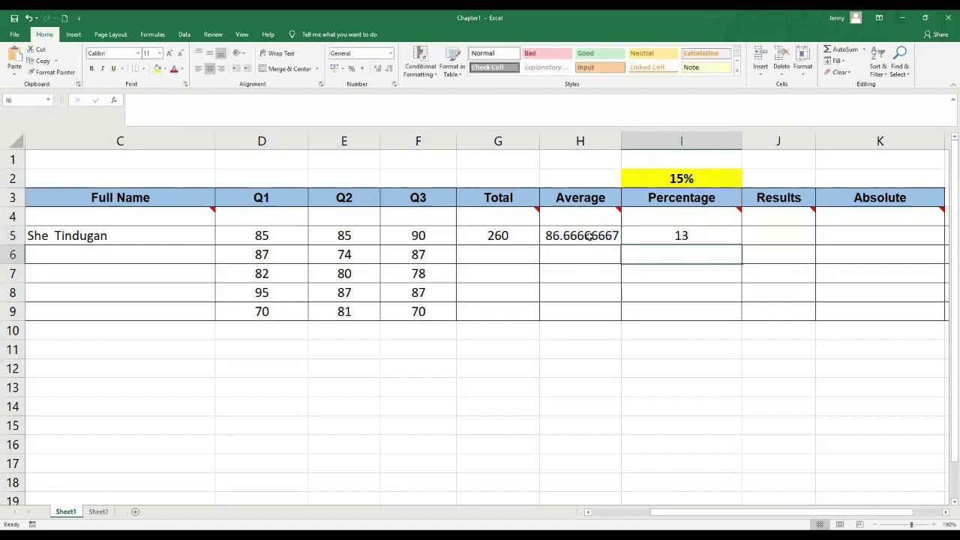
pyautogui.click(690, 234)
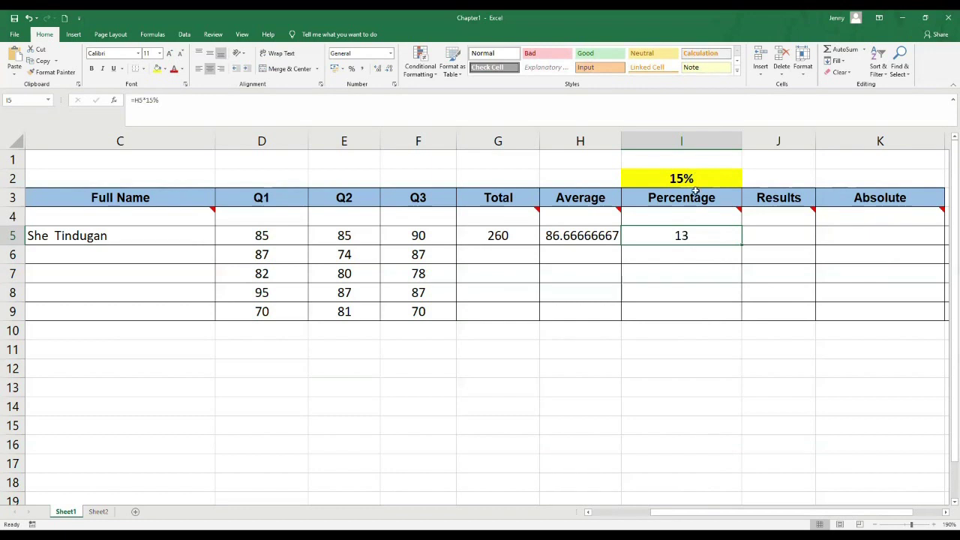
pyautogui.click(777, 236)
pyautogui.moveTo(797, 213)
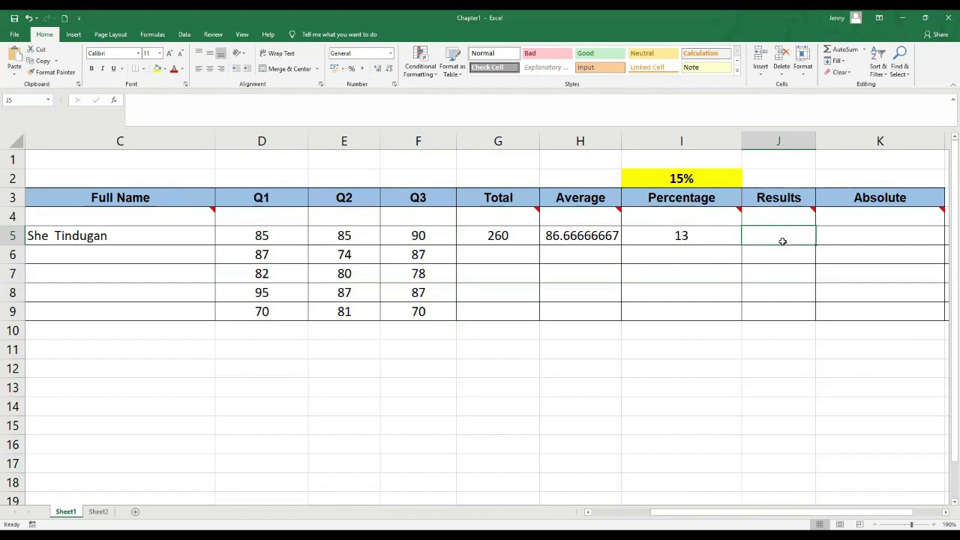
# Type the comparison =H5>=74 into Results cell J5.
pyautogui.write('=')
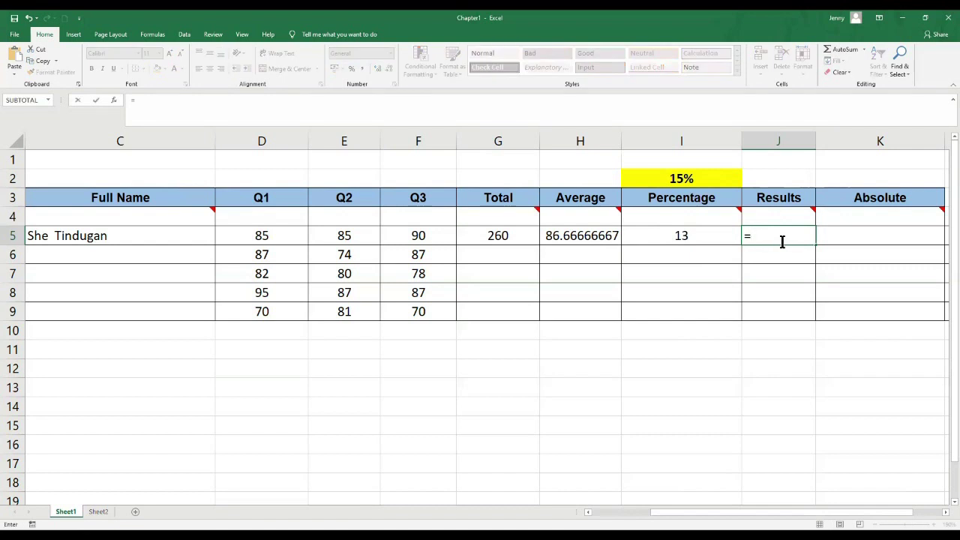
pyautogui.click(568, 236)
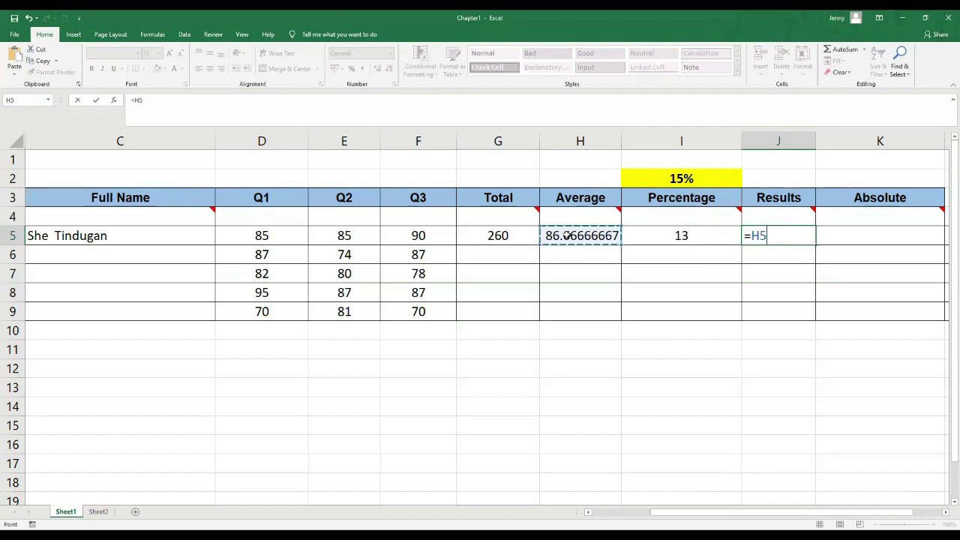
pyautogui.write('>')
pyautogui.write('=')
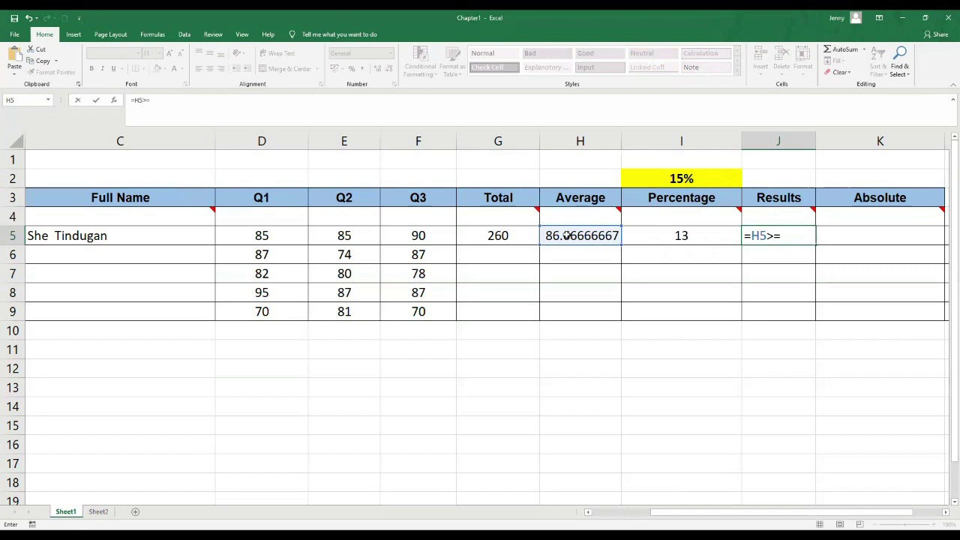
pyautogui.write('74')
# Confirm J5 shows TRUE, test row 5 scores of 70 turning it FALSE, then undo.
pyautogui.press('Return')
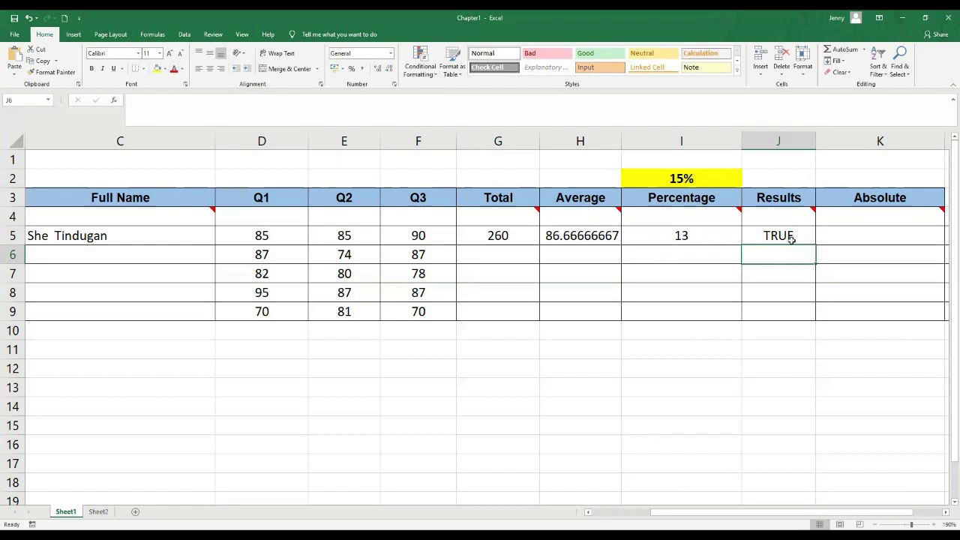
pyautogui.click(412, 234)
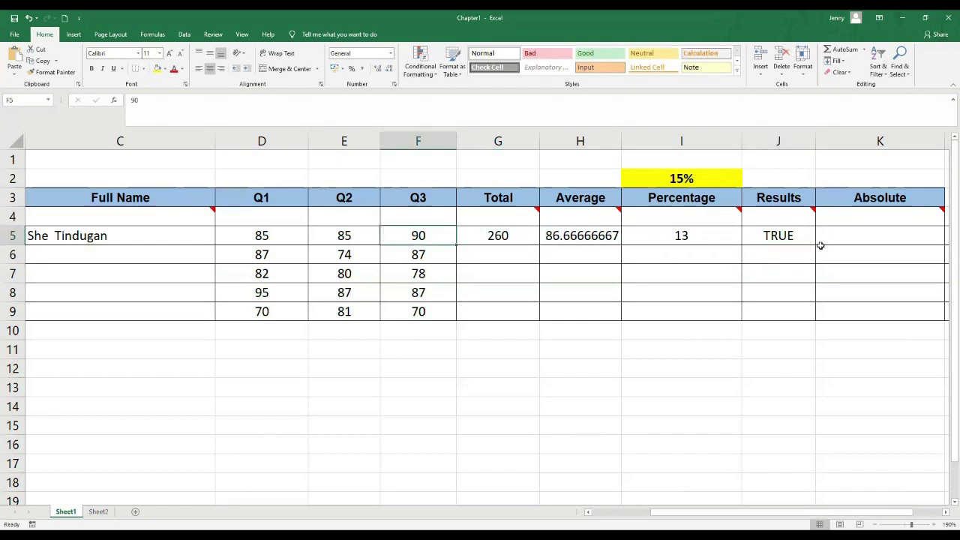
pyautogui.write('70')
pyautogui.press('Left')
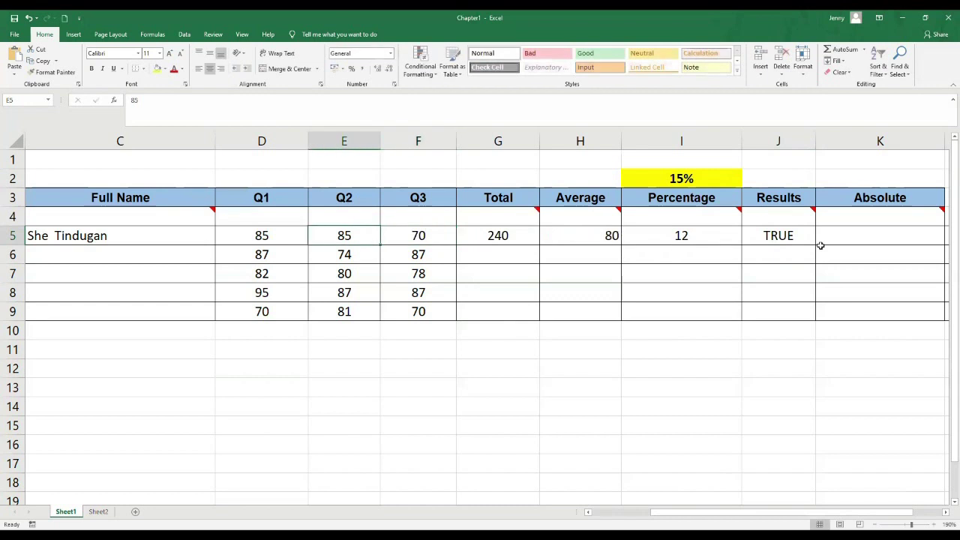
pyautogui.write('70')
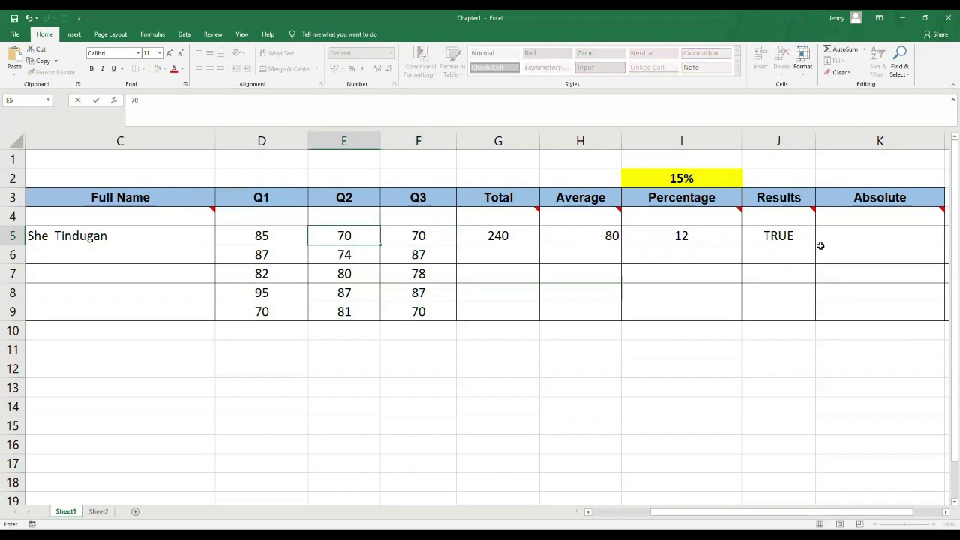
pyautogui.press('Left')
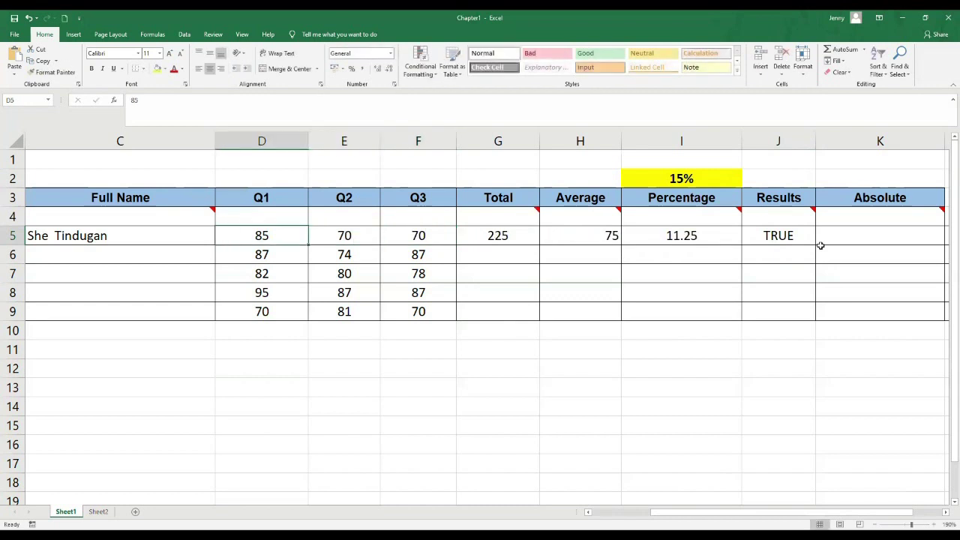
pyautogui.write('70')
pyautogui.press('Right')
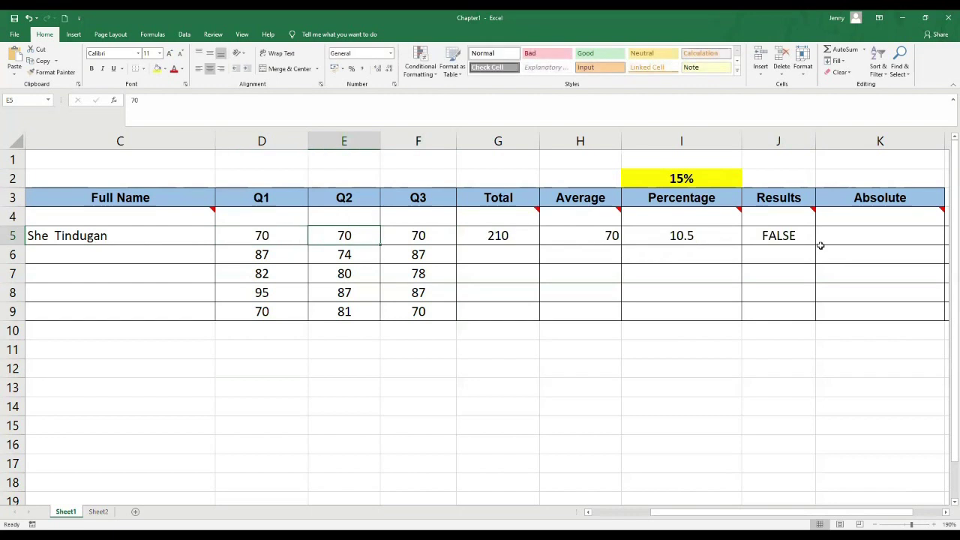
pyautogui.hotkey('ctrl', 'z')
pyautogui.hotkey('ctrl', 'z')
pyautogui.hotkey('ctrl', 'z')
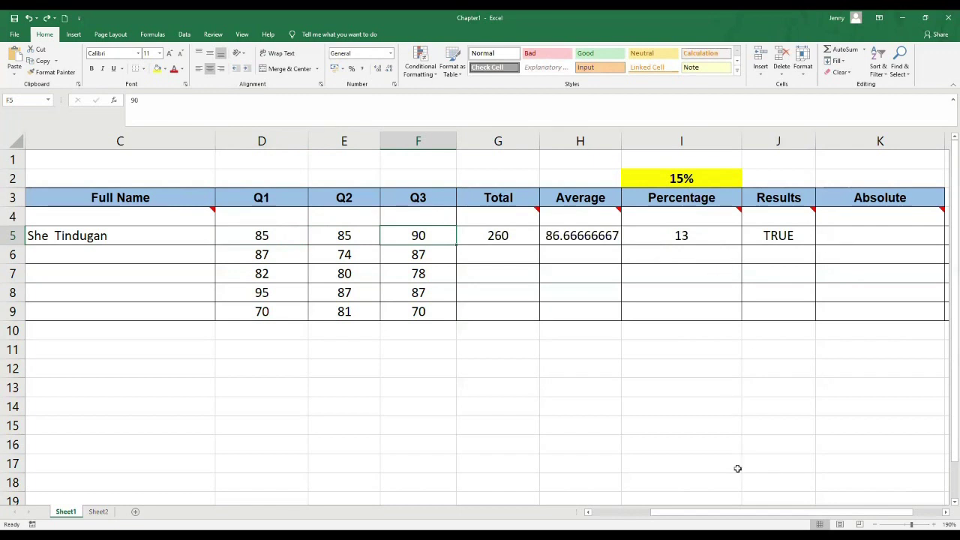
# Scroll left to show the Last Name and First Name columns A and B.
pyautogui.moveTo(720, 516); pyautogui.dragTo(658, 512)
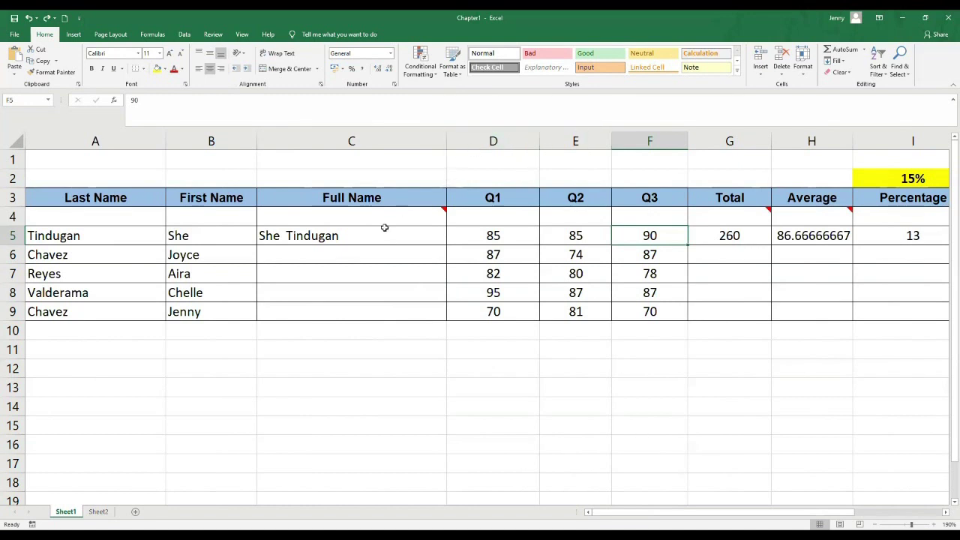
# Copy the Full Name formula in C5 and open Paste Special on C6.
pyautogui.click(361, 241)
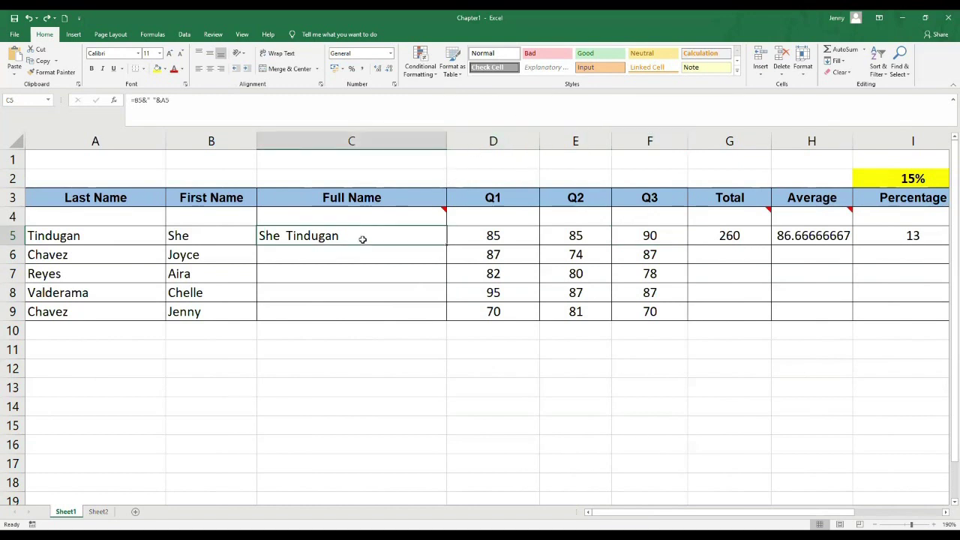
pyautogui.rightClick(365, 237)
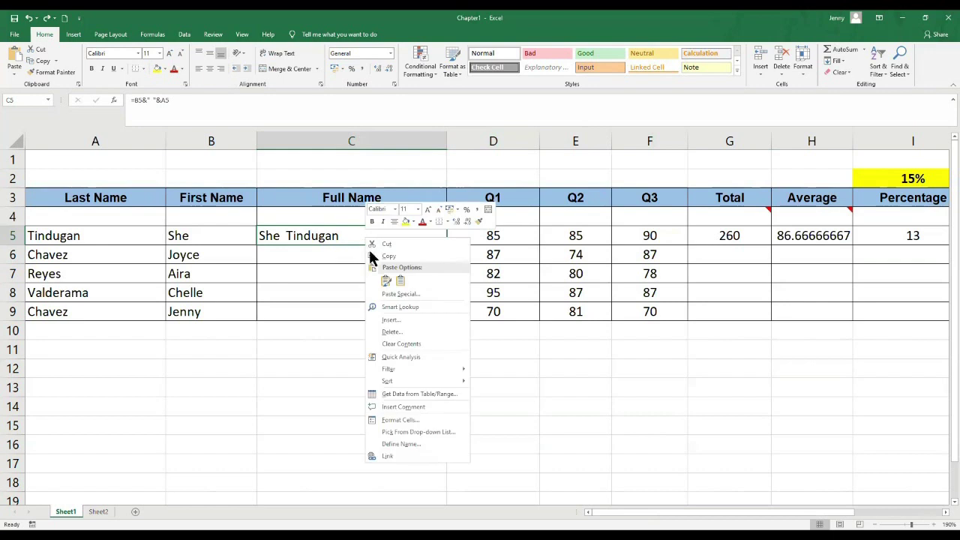
pyautogui.click(374, 257)
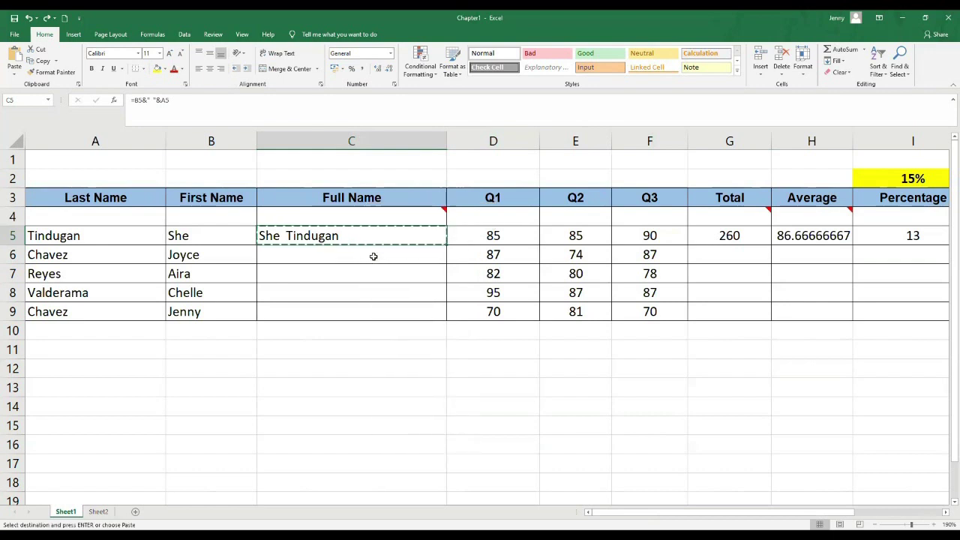
pyautogui.click(327, 258)
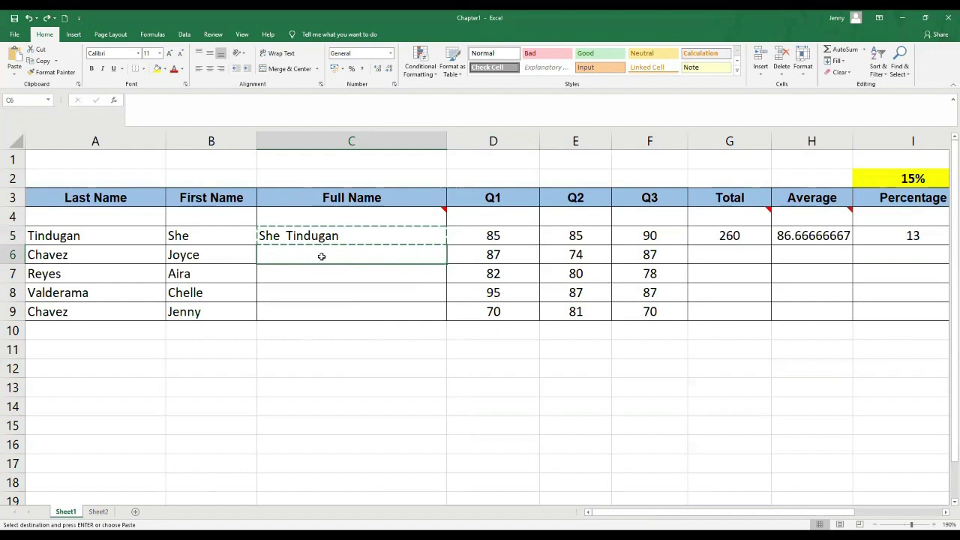
pyautogui.rightClick(319, 259)
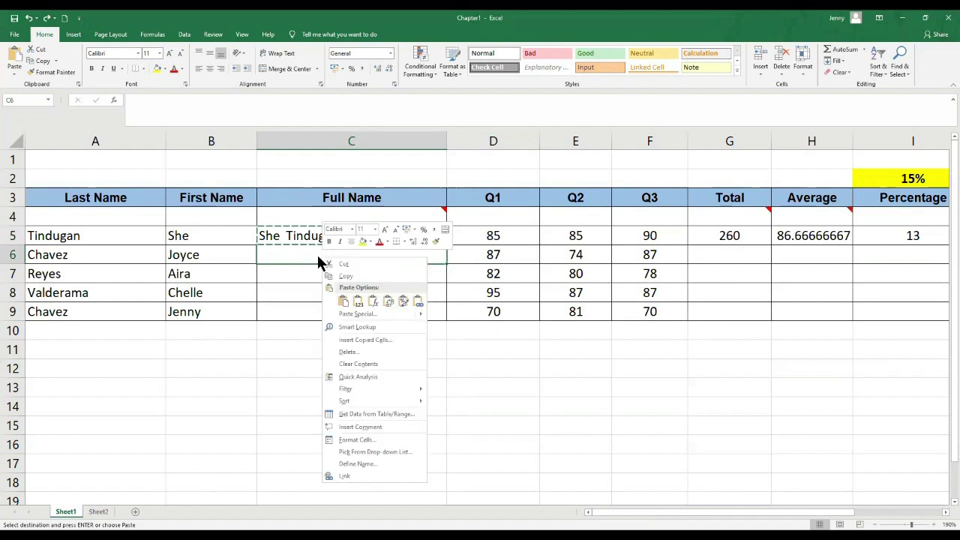
pyautogui.click(351, 315)
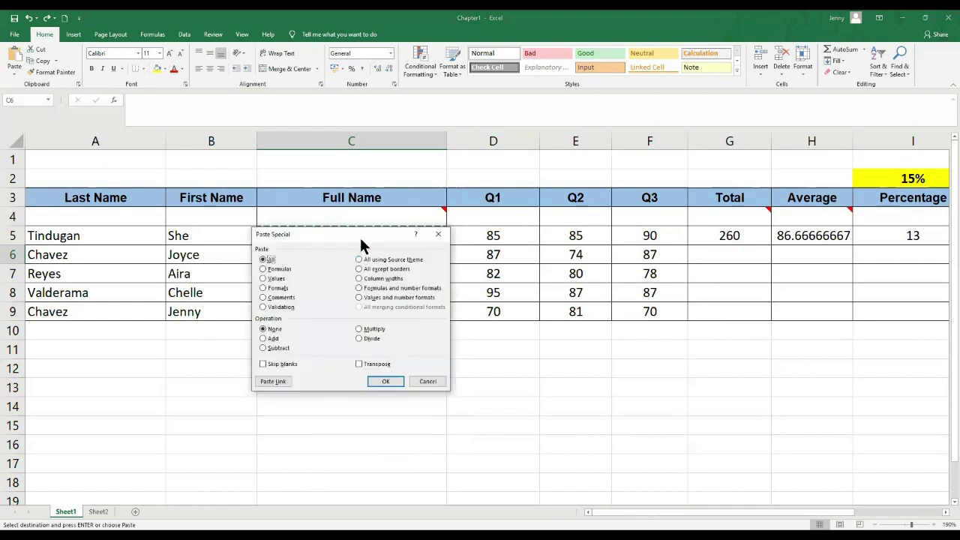
# Move the Paste Special dialog aside, then cancel it without pasting.
pyautogui.moveTo(365, 237); pyautogui.dragTo(549, 116)
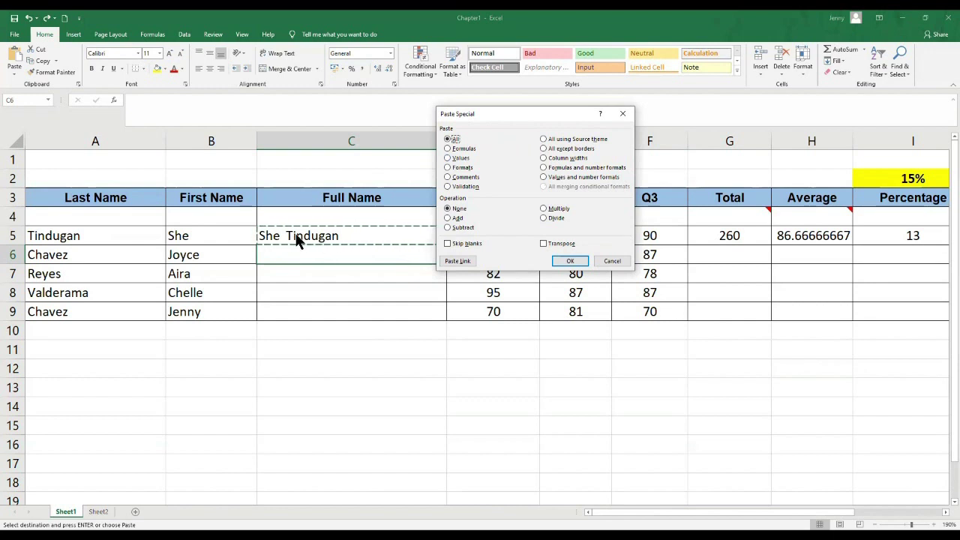
pyautogui.click(623, 261)
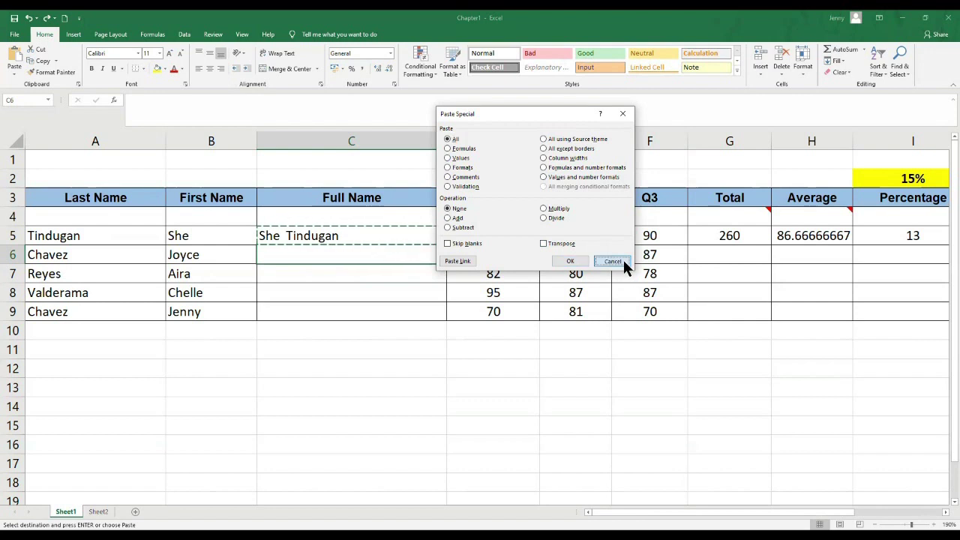
# Inspect the C5 Full Name formula, then copy C5.
pyautogui.click(346, 239)
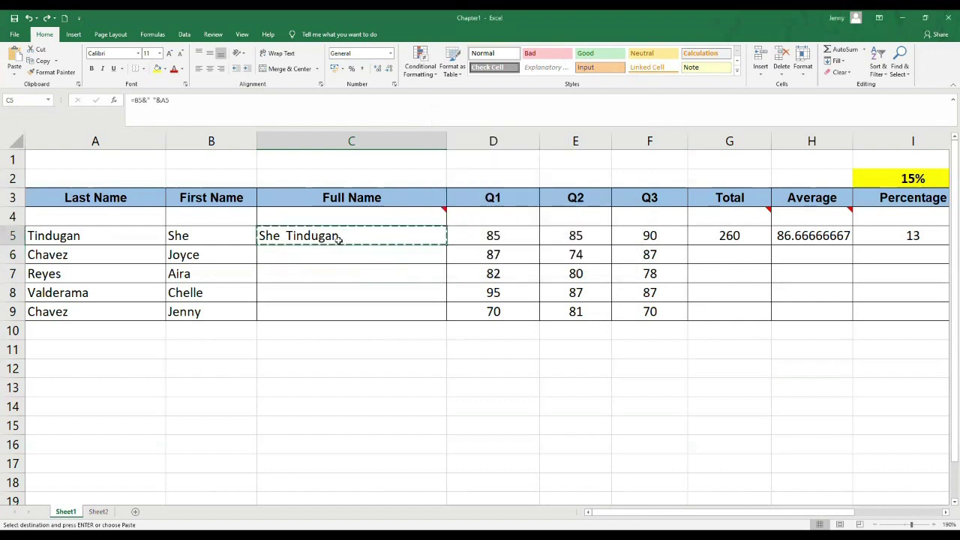
pyautogui.click(144, 101)
pyautogui.moveTo(132, 100); pyautogui.dragTo(170, 101)
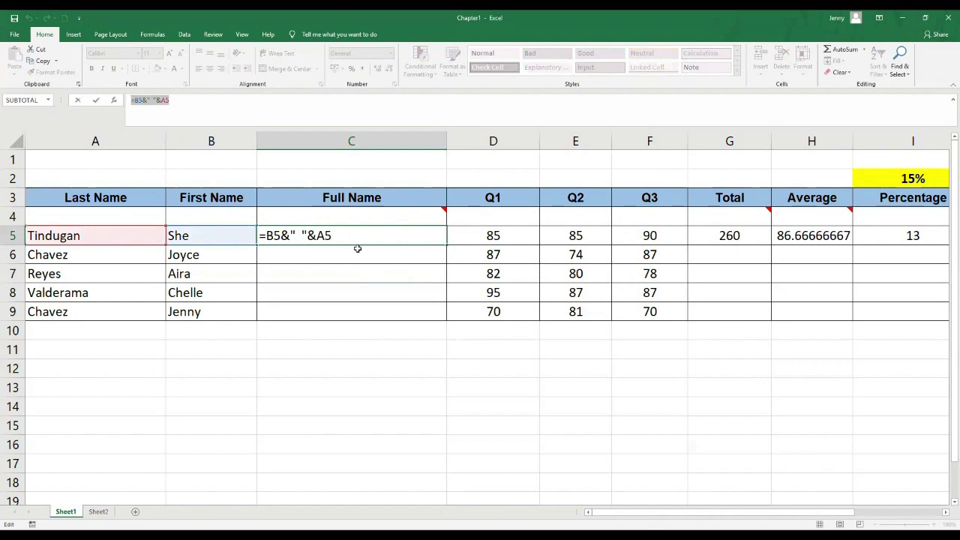
pyautogui.click(349, 243)
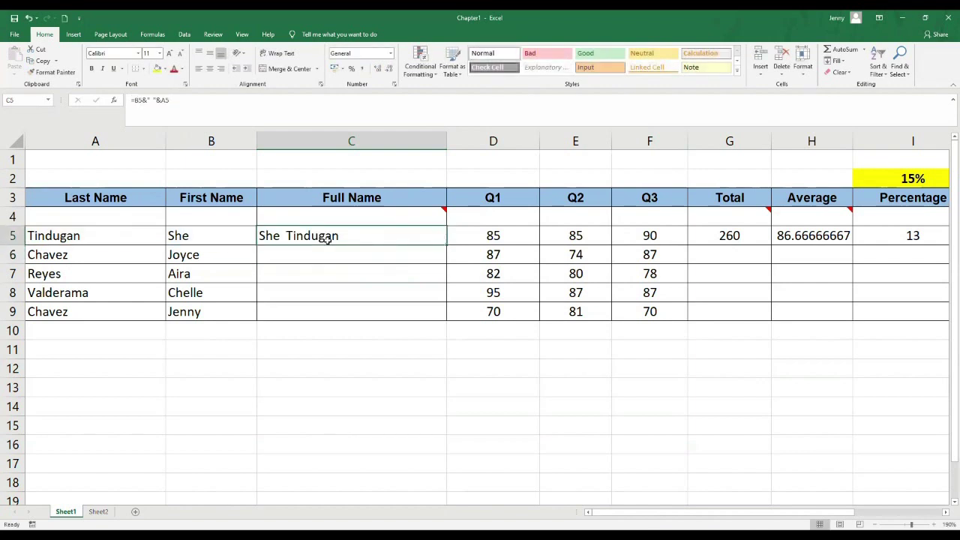
pyautogui.rightClick(318, 237)
pyautogui.click(333, 257)
pyautogui.click(334, 256)
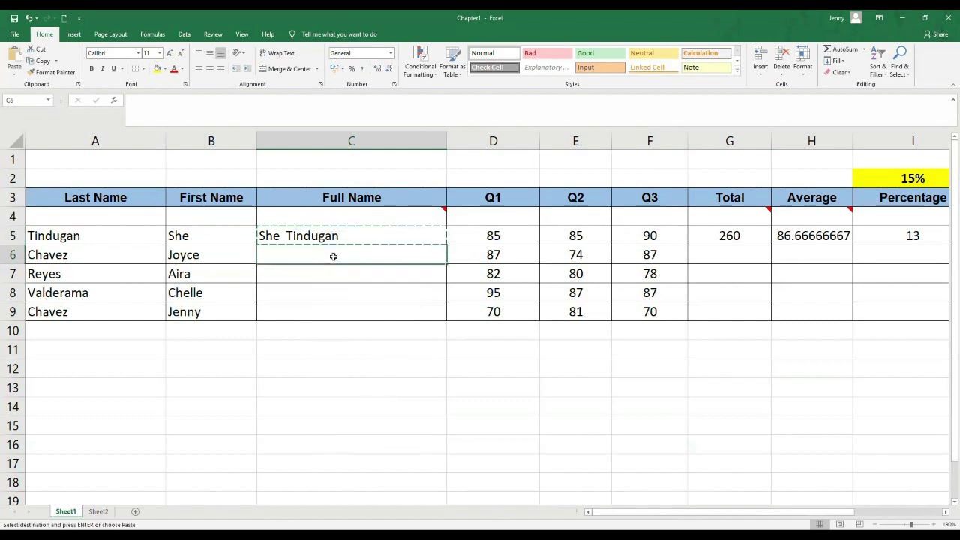
# Paste the full name into C6 as Values only and verify it holds plain text.
pyautogui.hotkey('ctrl', 'alt', 'v')
pyautogui.moveTo(379, 227); pyautogui.dragTo(562, 141)
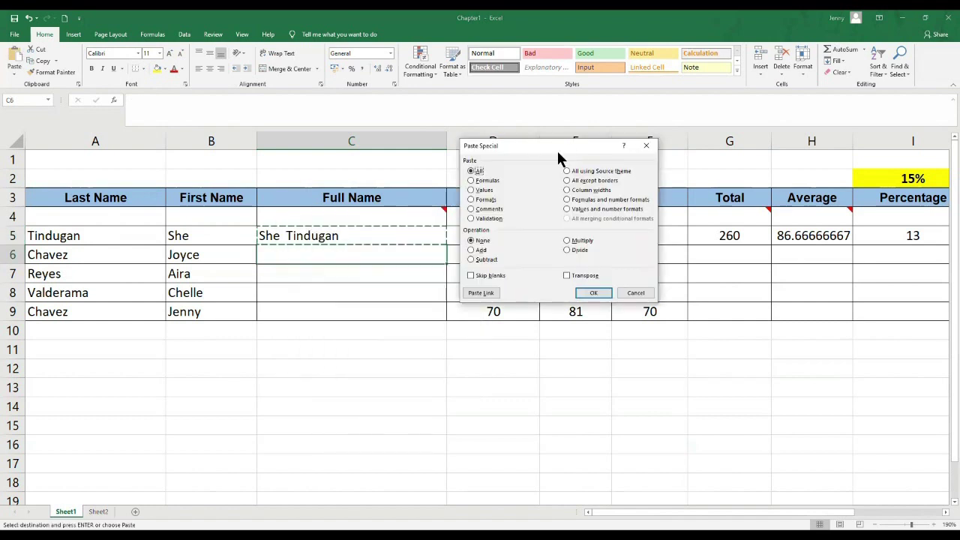
pyautogui.click(489, 191)
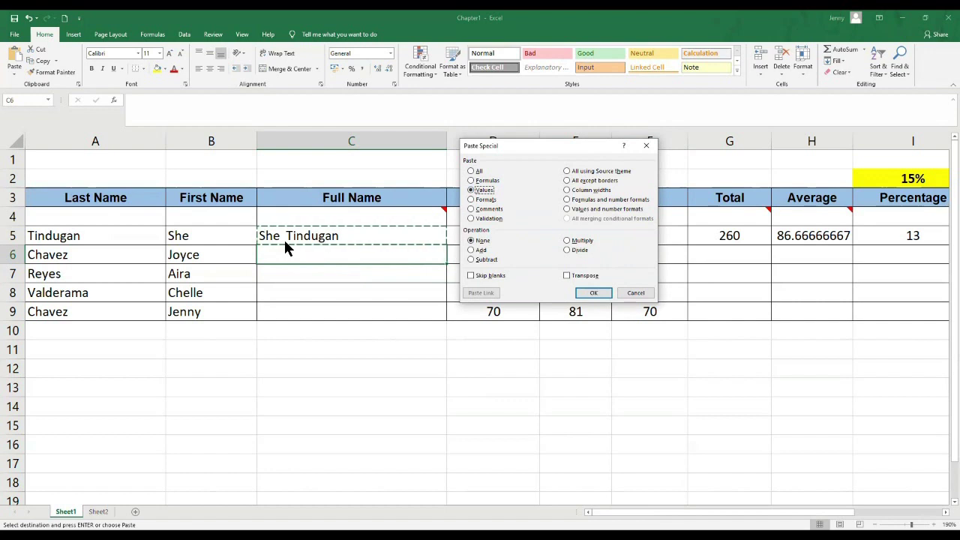
pyautogui.click(594, 292)
pyautogui.click(418, 345)
pyautogui.click(349, 251)
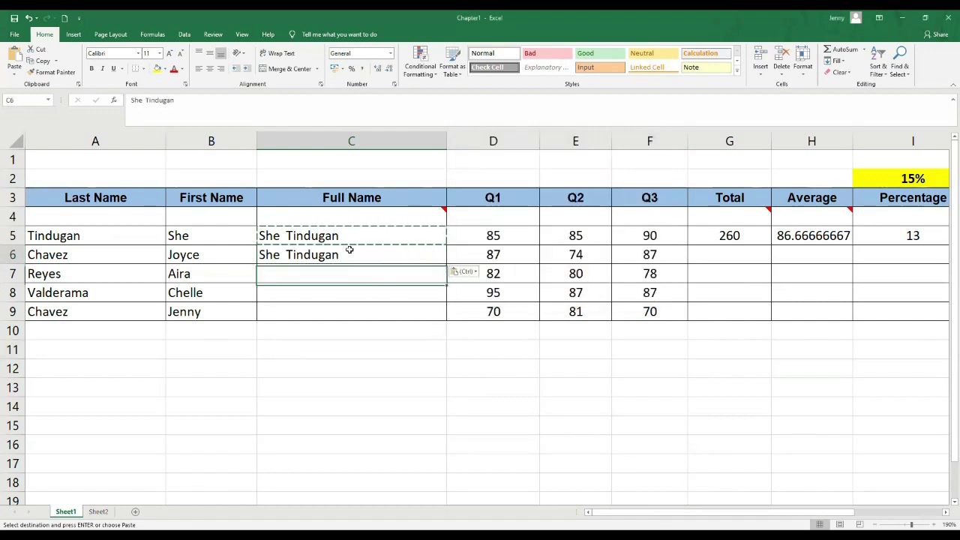
pyautogui.click(183, 105)
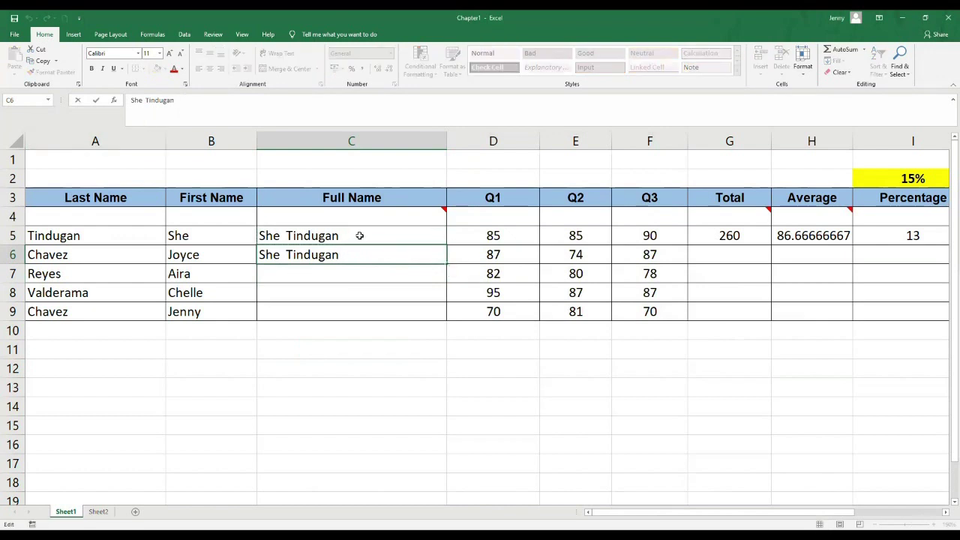
# Reselect C5's full-name formula and choose the Validation option in Paste Special.
pyautogui.click(361, 235)
pyautogui.click(158, 104)
pyautogui.moveTo(158, 104); pyautogui.dragTo(120, 102)
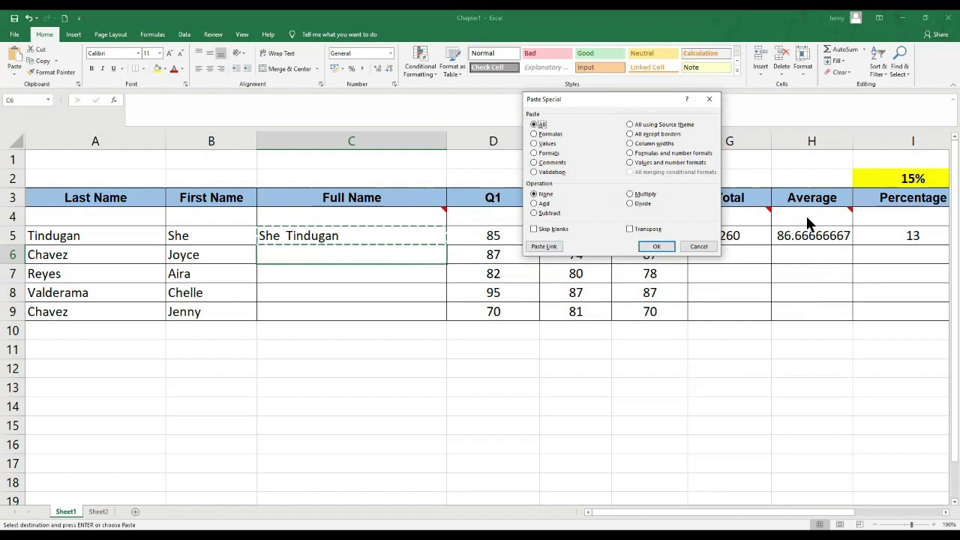
pyautogui.click(557, 171)
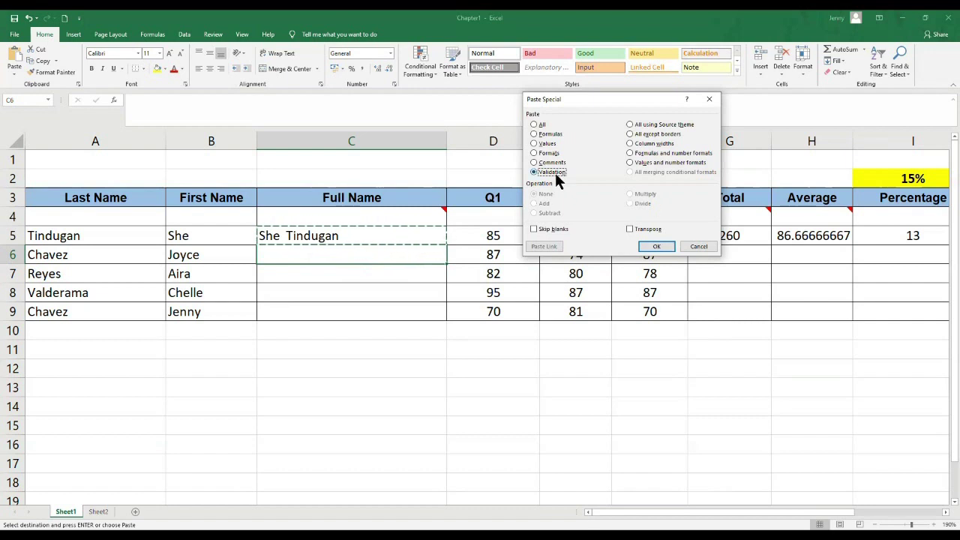
# Choose the 'All using Source theme' paste option.
pyautogui.click(640, 126)
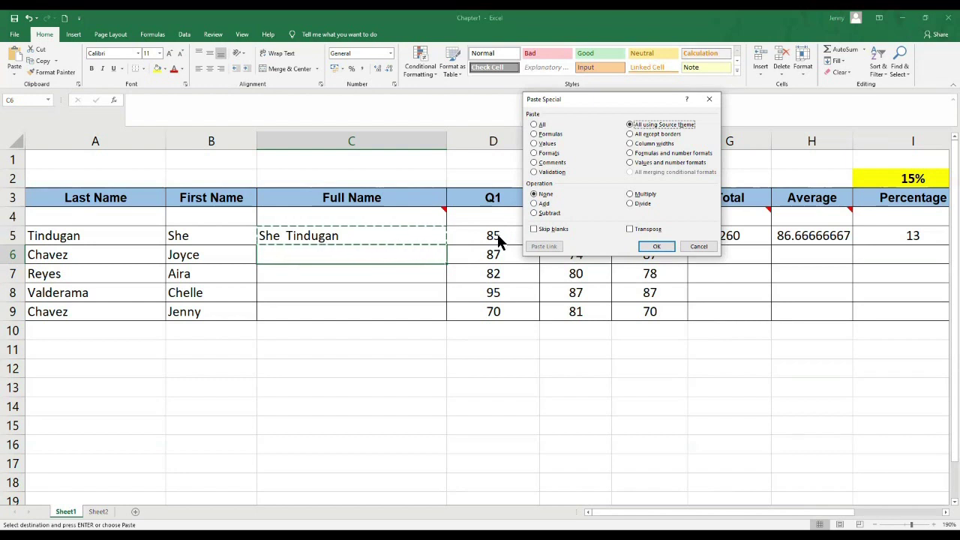
# Try the Subtract, Divide, Multiply and Add operations, return to All, then cancel Paste Special.
pyautogui.click(538, 213)
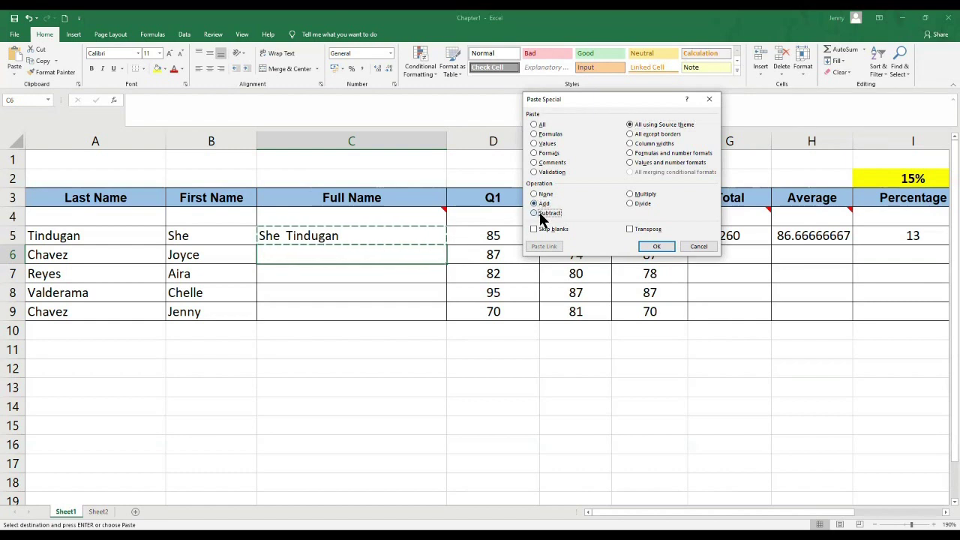
pyautogui.click(637, 204)
pyautogui.click(631, 195)
pyautogui.click(537, 204)
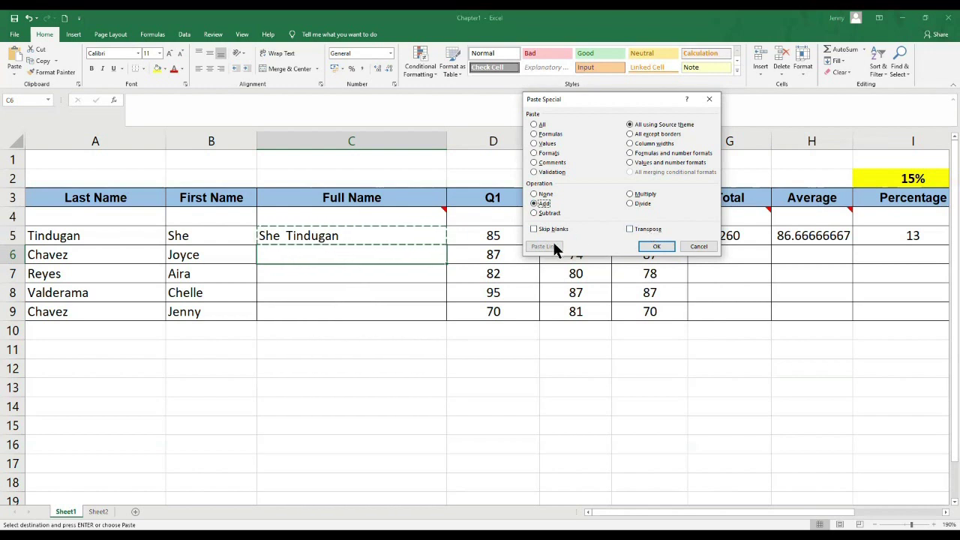
pyautogui.click(535, 125)
pyautogui.click(705, 243)
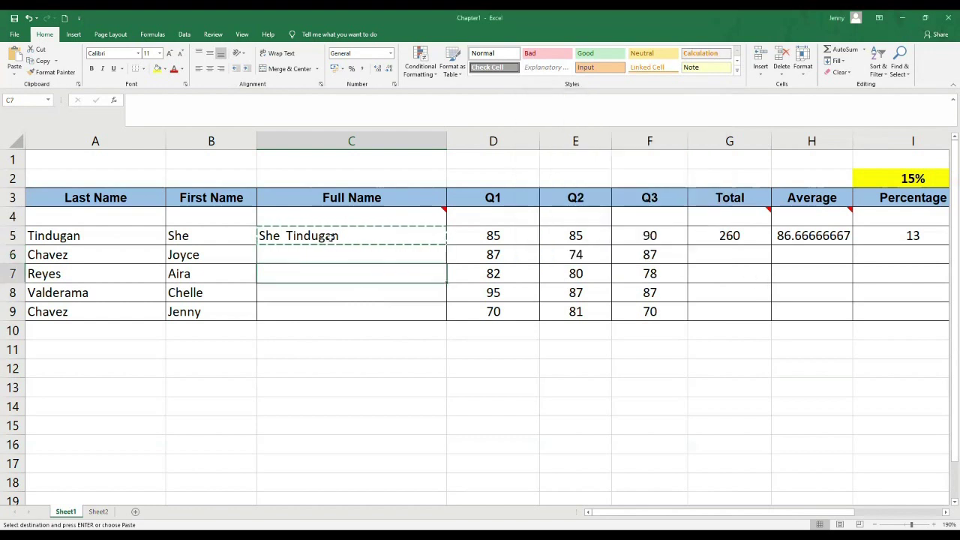
pyautogui.click(331, 237)
# Paste links to C5 into C6:C9 with Ctrl+Alt+V so each holds =$C$5.
pyautogui.rightClick(354, 254)
pyautogui.moveTo(322, 255); pyautogui.dragTo(335, 303)
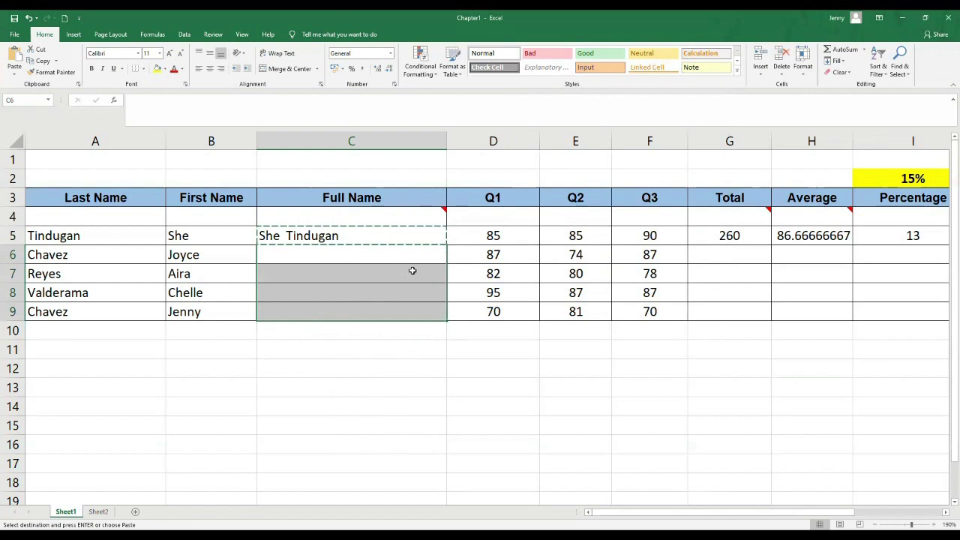
pyautogui.hotkey('ctrl', 'alt', 'v')
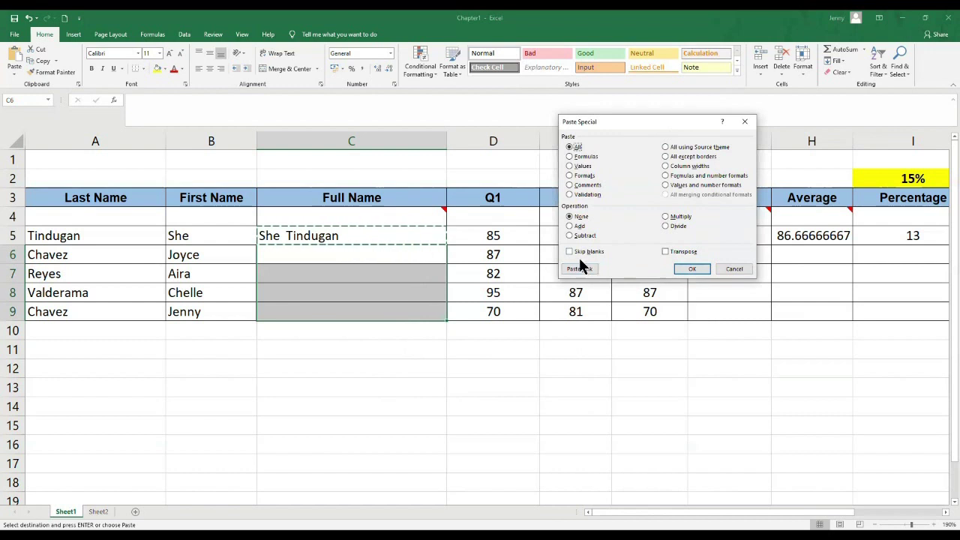
pyautogui.click(576, 264)
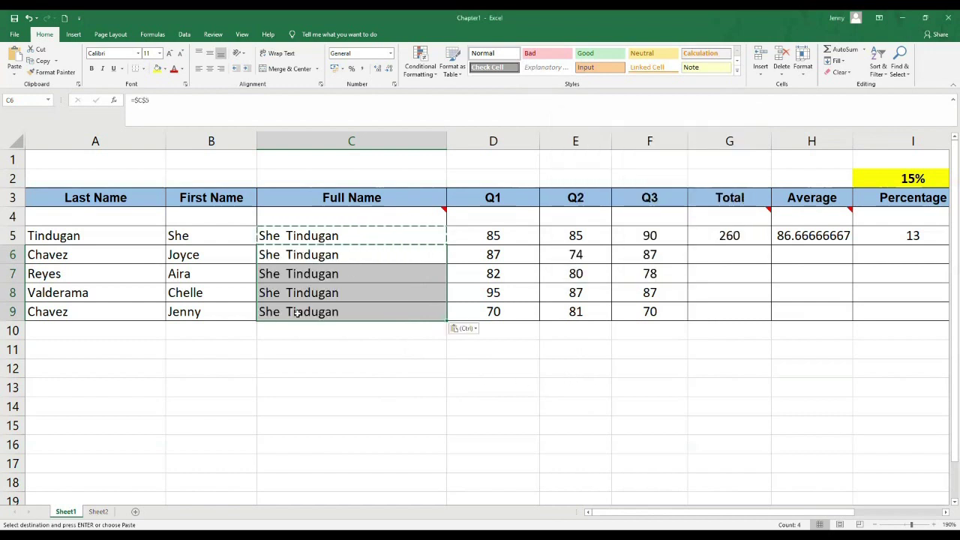
# Compare the linked cells C6:C9 with C5's formula, ending on the first name in B5.
pyautogui.click(310, 237)
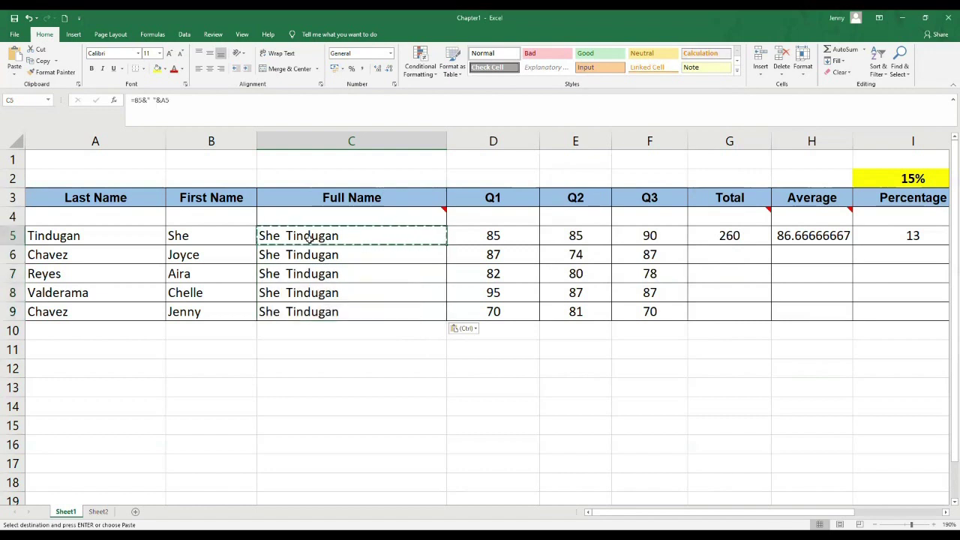
pyautogui.moveTo(307, 255); pyautogui.dragTo(302, 316)
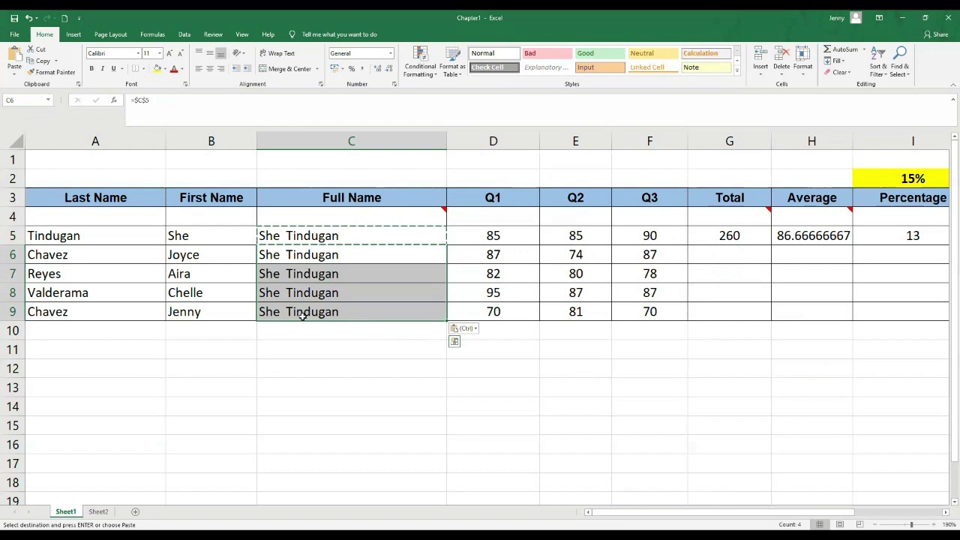
pyautogui.moveTo(321, 324); pyautogui.dragTo(305, 264)
pyautogui.click(285, 236)
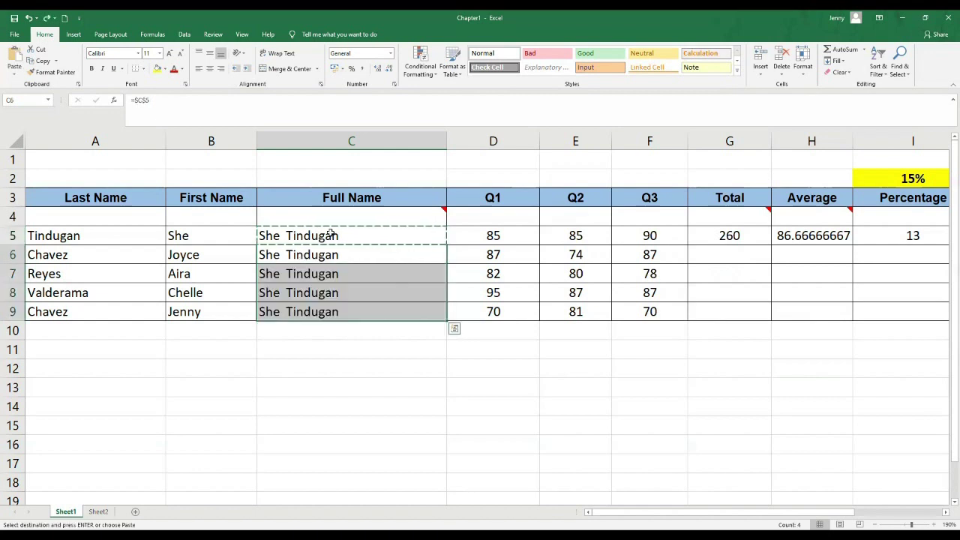
pyautogui.click(331, 234)
pyautogui.click(215, 238)
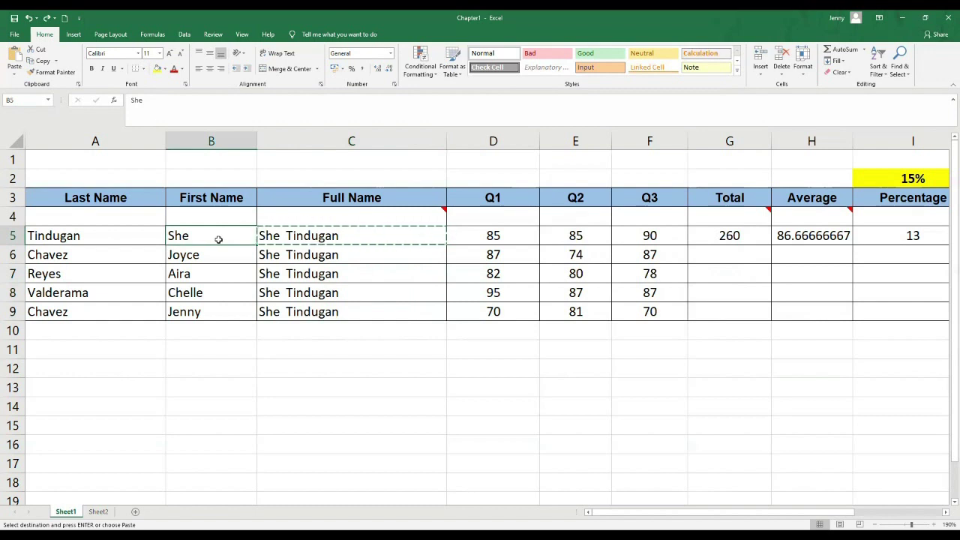
pyautogui.moveTo(294, 255); pyautogui.dragTo(290, 315)
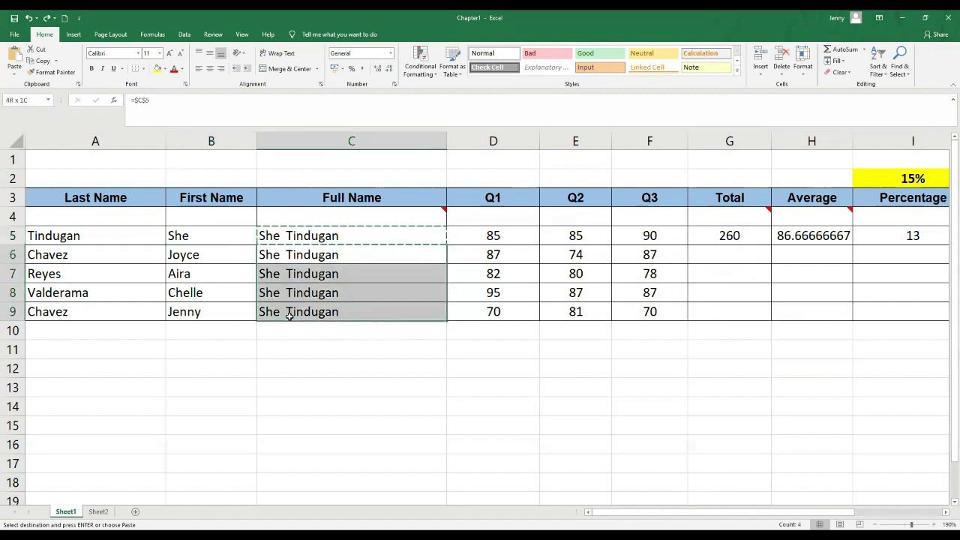
pyautogui.click(200, 240)
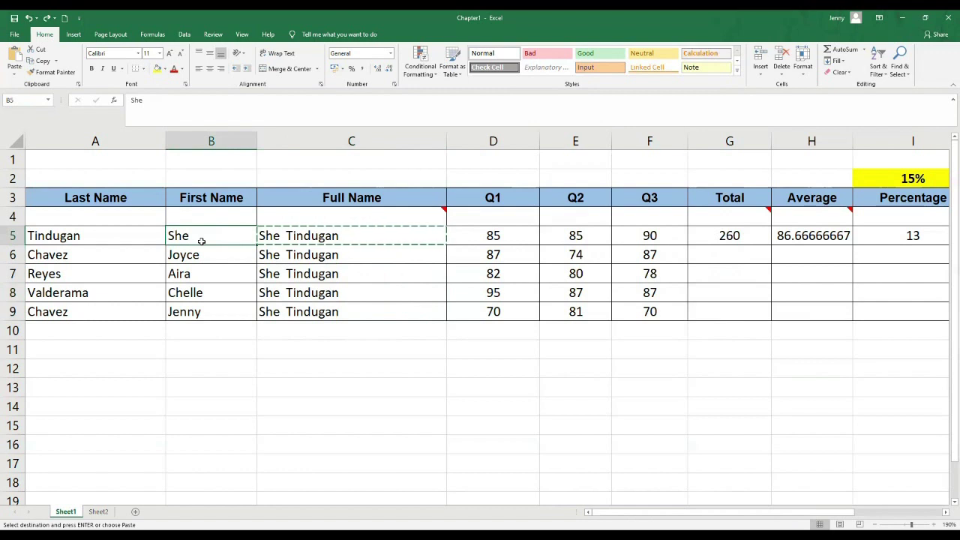
# Change B5's first name to Joy and check the linked full names update.
pyautogui.write('J')
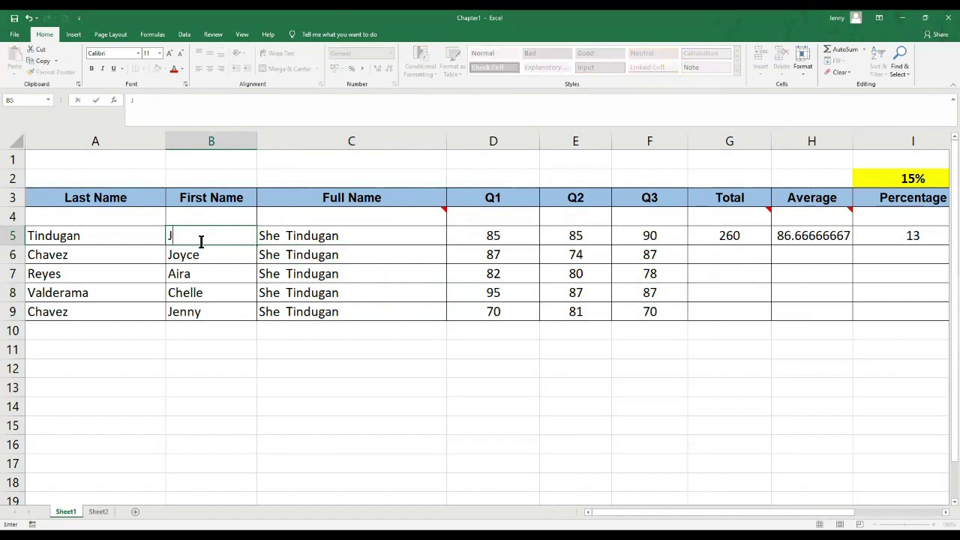
pyautogui.write('oy')
pyautogui.press('Delete')
pyautogui.press('Return')
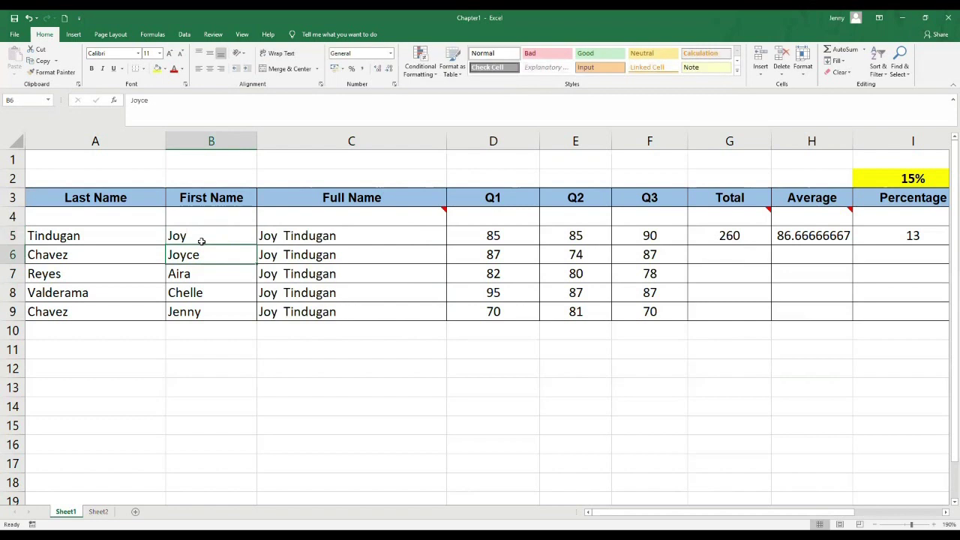
pyautogui.click(282, 229)
pyautogui.moveTo(311, 309); pyautogui.dragTo(302, 258)
pyautogui.click(298, 236)
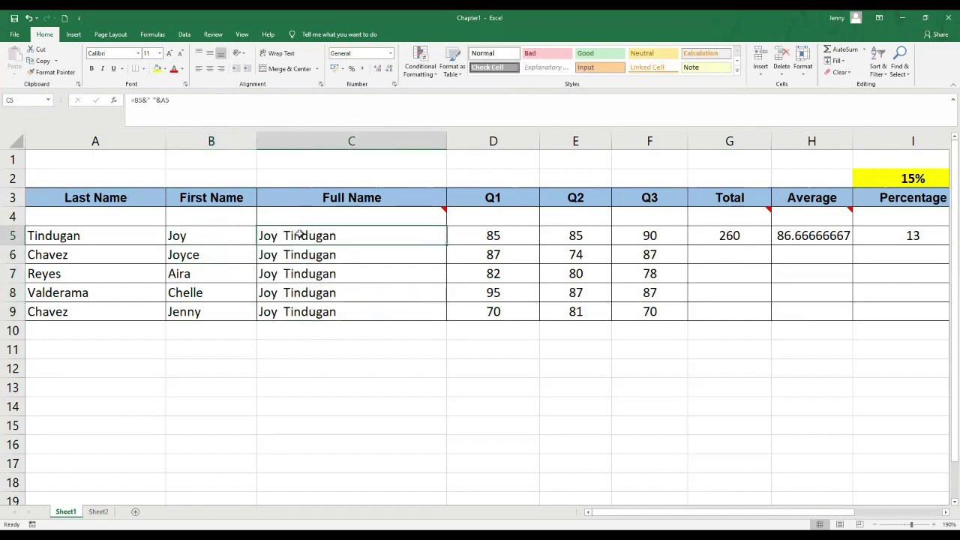
# Undo twice to restore She in B5 and empty C6:C9.
pyautogui.click(27, 19)
pyautogui.click(27, 19)
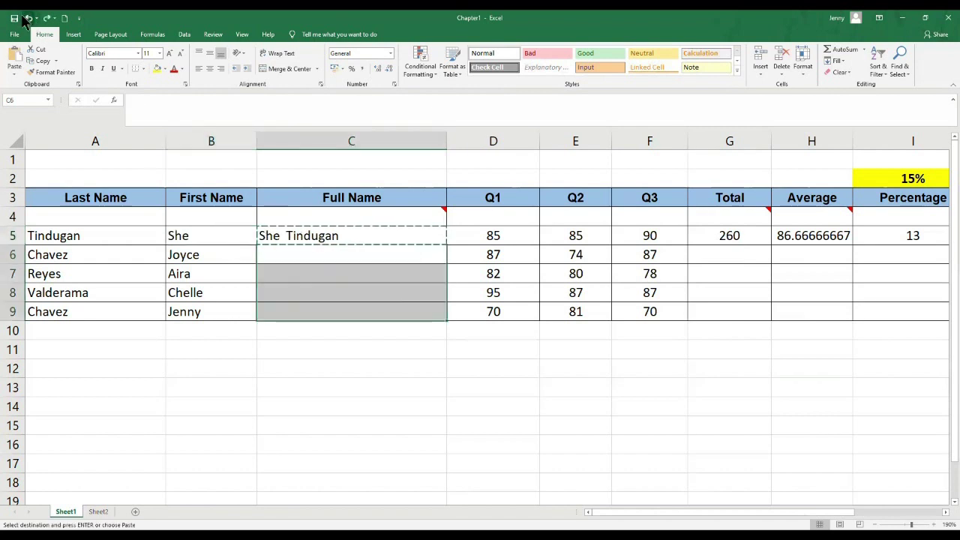
pyautogui.click(352, 304)
# Copy the header row from Last Name to Average in A3:H3.
pyautogui.press('Escape')
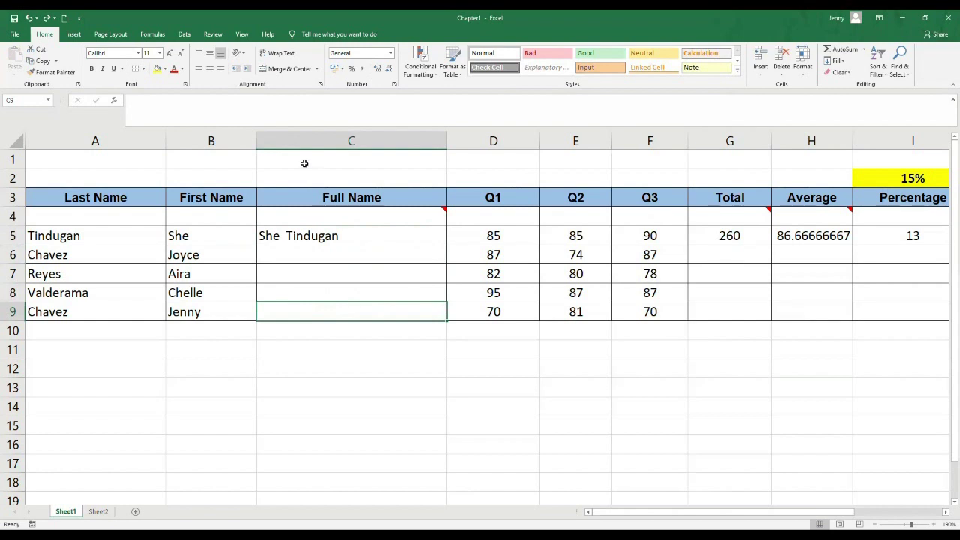
pyautogui.moveTo(81, 196); pyautogui.dragTo(801, 186)
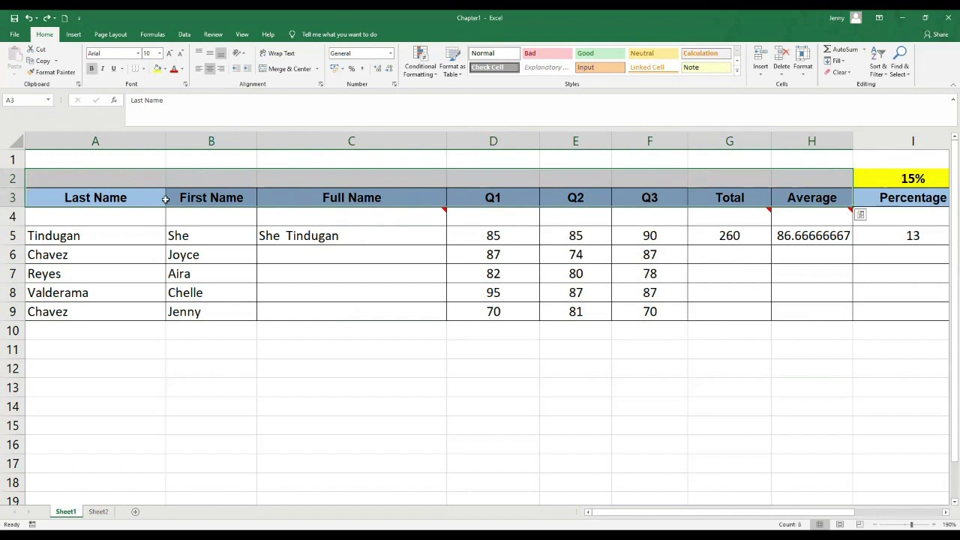
pyautogui.moveTo(63, 355); pyautogui.dragTo(72, 466)
pyautogui.click(124, 199)
pyautogui.moveTo(124, 199); pyautogui.dragTo(798, 197)
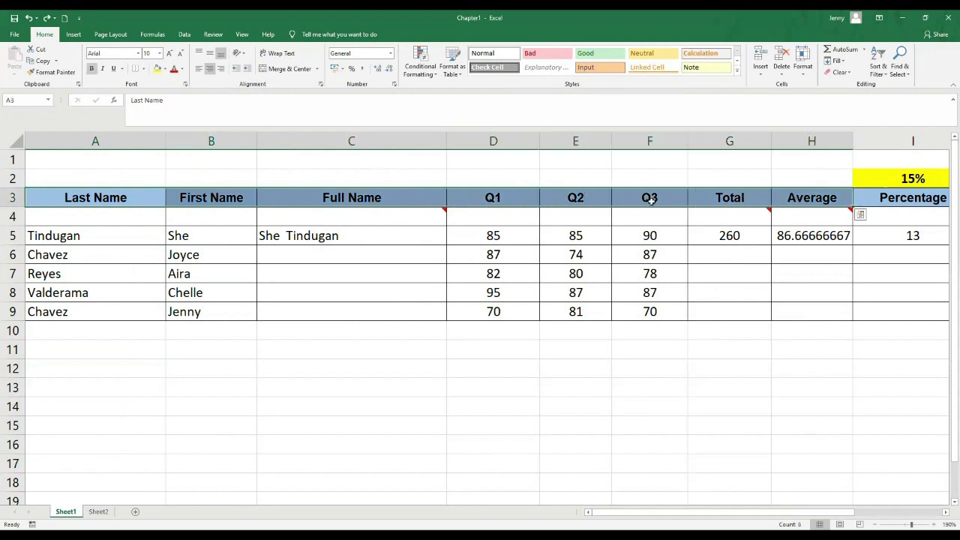
pyautogui.hotkey('ctrl', 'c')
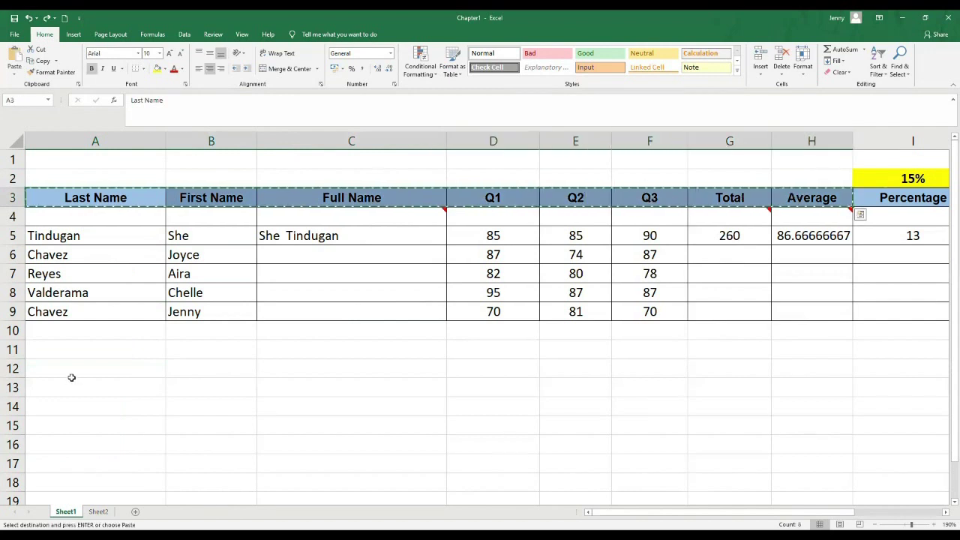
# Paste the headers transposed into A13:A20 using Paste Special's Transpose option.
pyautogui.click(69, 385)
pyautogui.rightClick(69, 387)
pyautogui.click(102, 217)
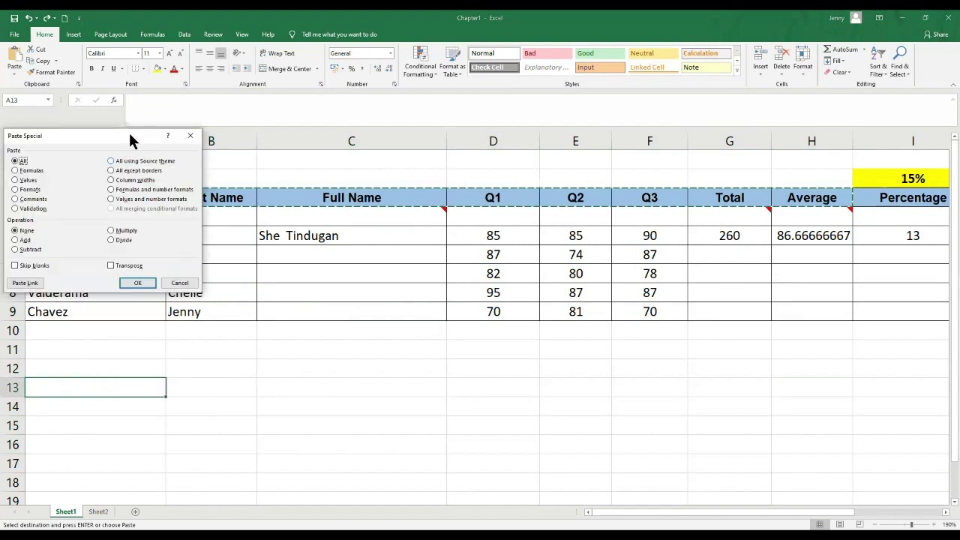
pyautogui.moveTo(132, 130); pyautogui.dragTo(677, 89)
pyautogui.click(675, 221)
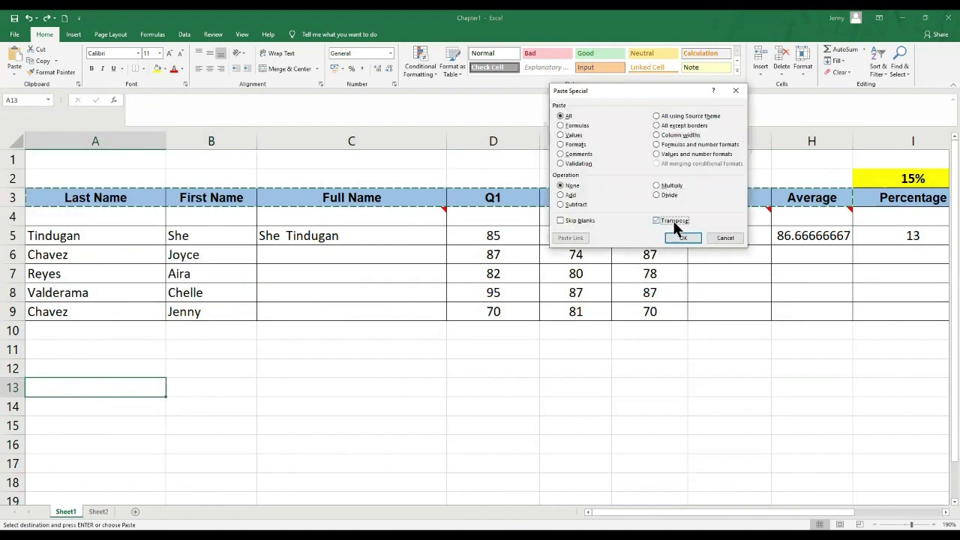
pyautogui.click(684, 239)
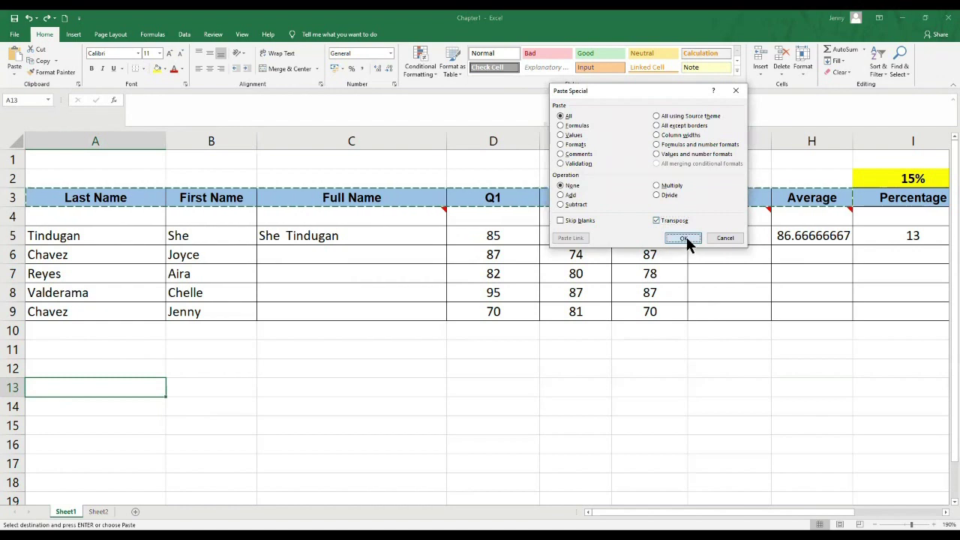
pyautogui.scroll(-1, 335, 386)
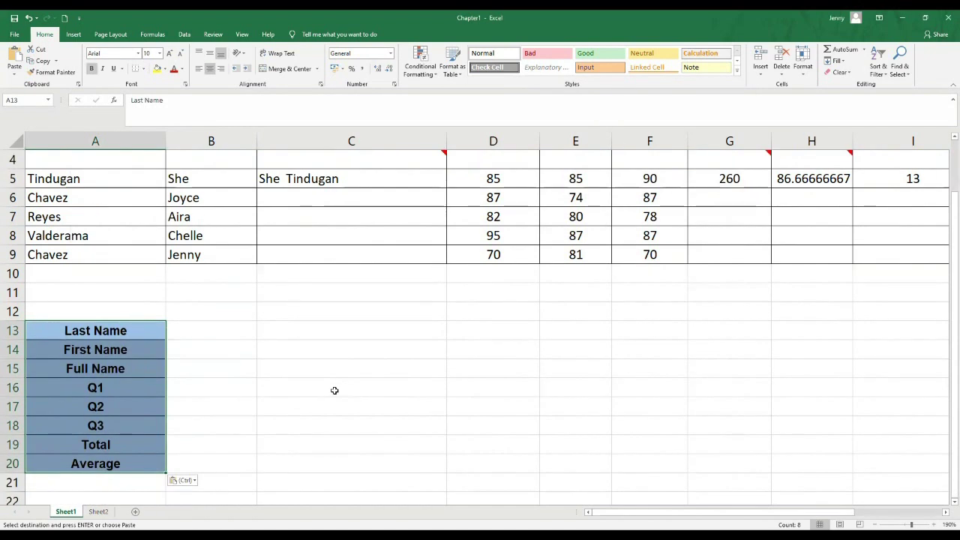
pyautogui.scroll(1, 334, 388)
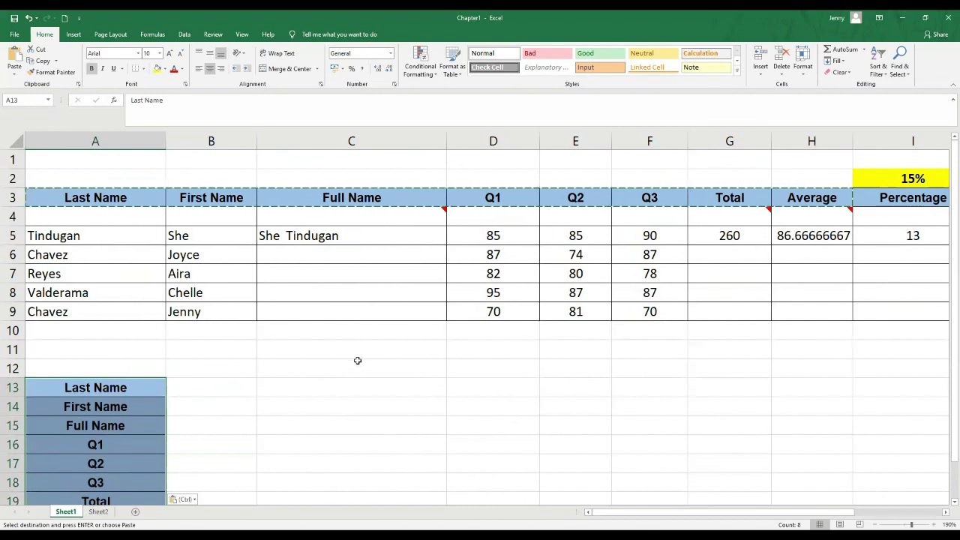
pyautogui.press('Escape')
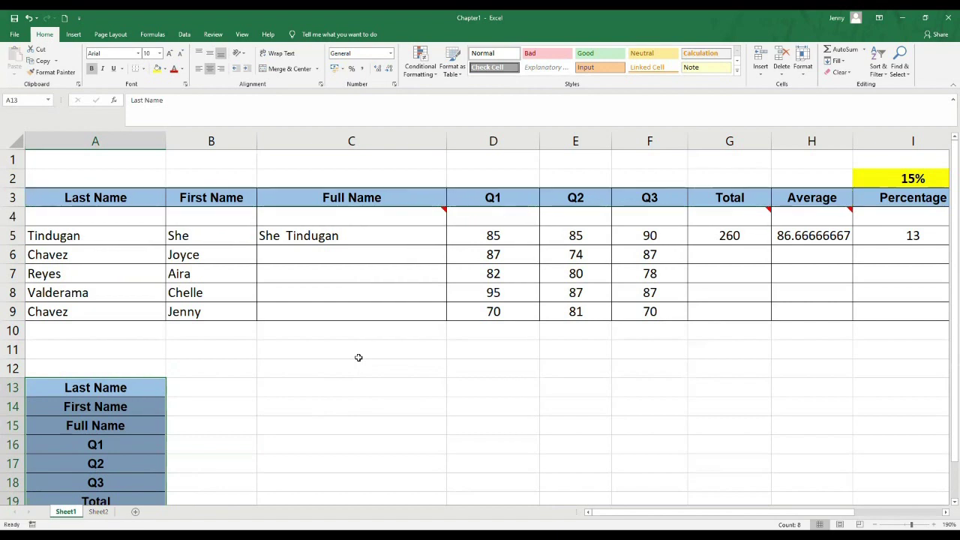
# Fill C5's full-name formula and the G5:J5 Total-to-Results formulas down to row 9.
pyautogui.click(441, 233)
pyautogui.moveTo(446, 245); pyautogui.dragTo(439, 317)
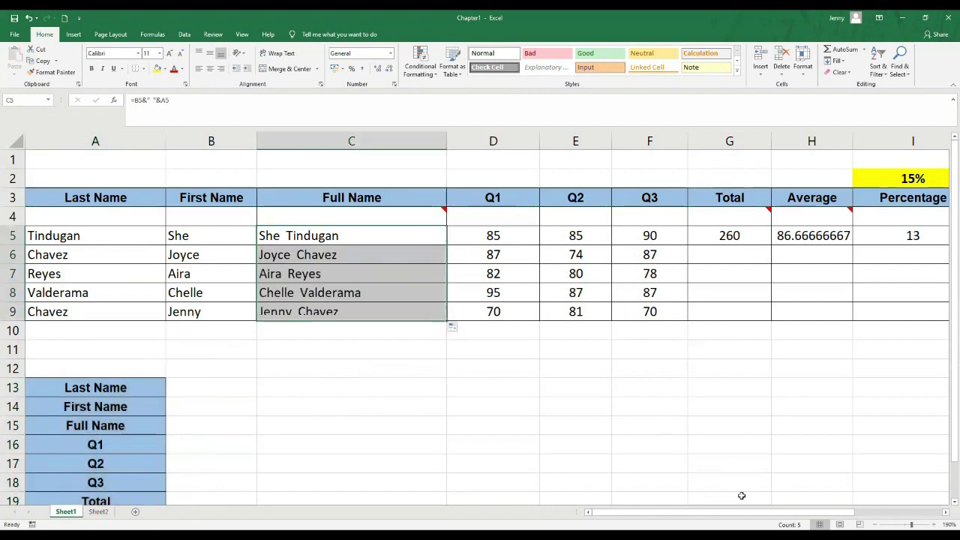
pyautogui.moveTo(724, 518); pyautogui.dragTo(810, 513)
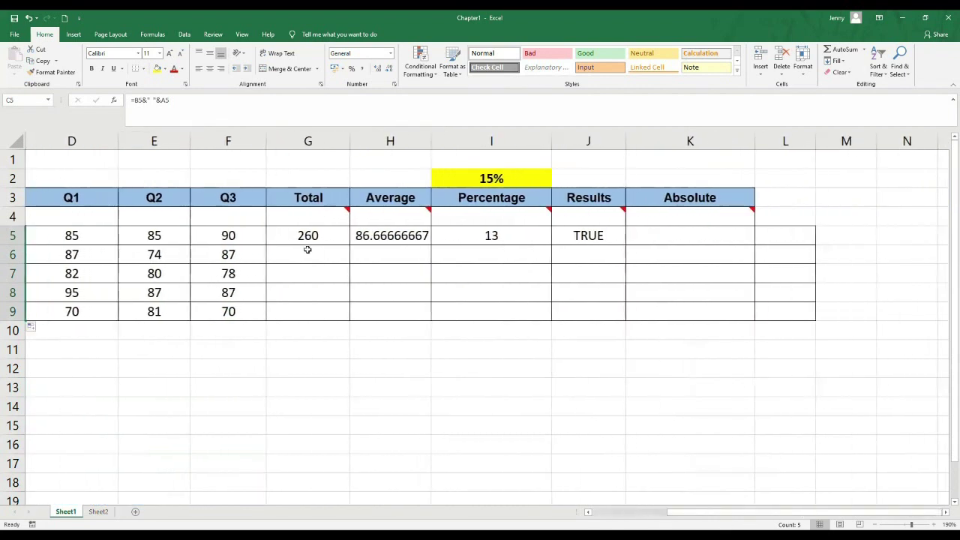
pyautogui.moveTo(308, 235); pyautogui.dragTo(589, 236)
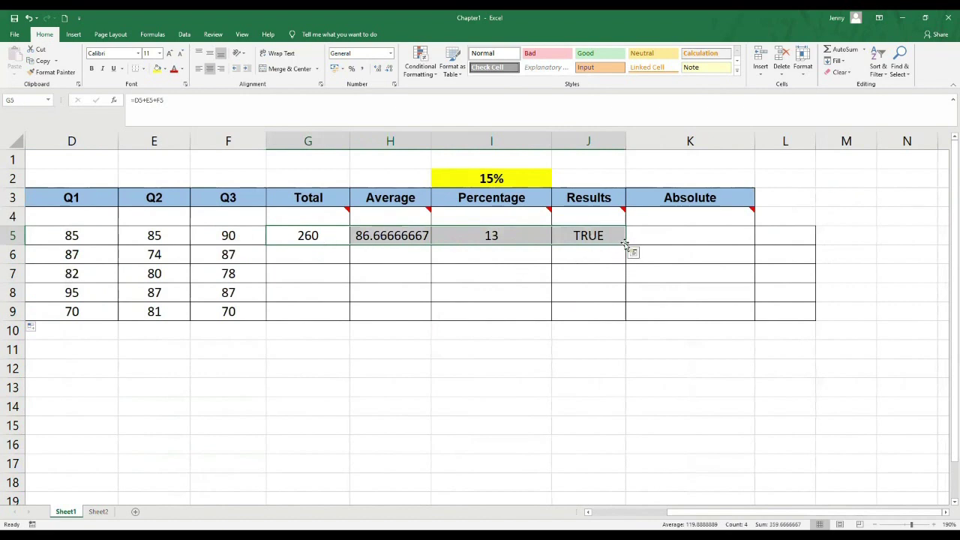
pyautogui.moveTo(626, 245); pyautogui.dragTo(626, 313)
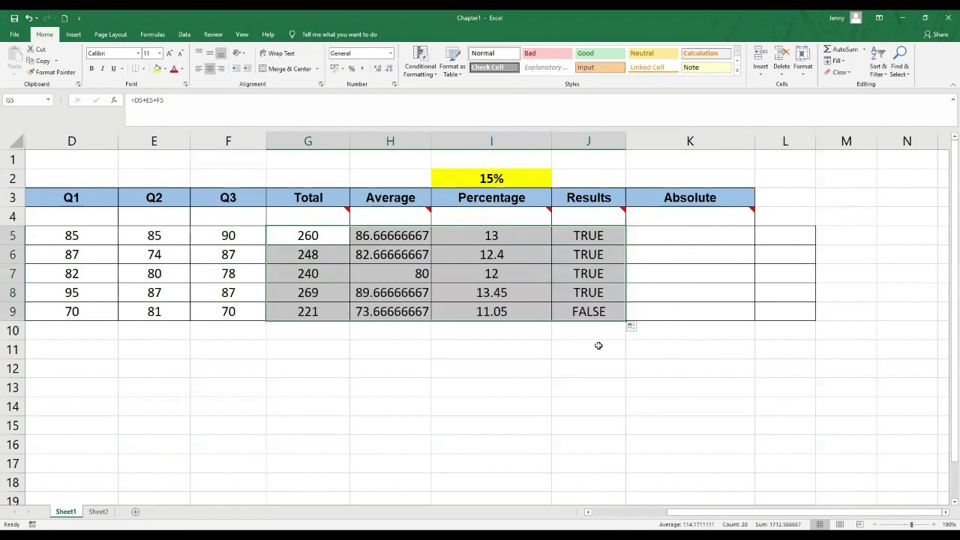
pyautogui.click(685, 233)
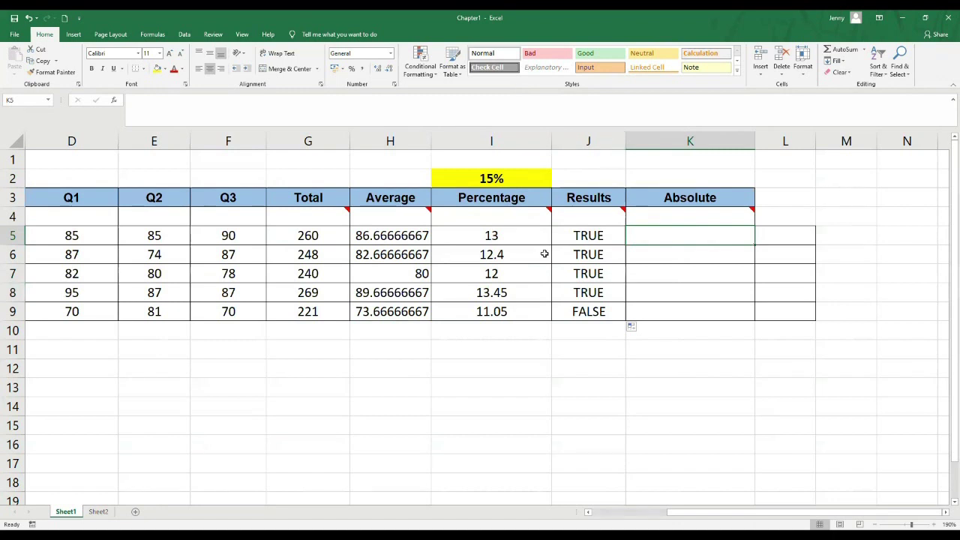
# Clear Percentage cells I6:I9 and paste I5's formula into I6.
pyautogui.click(503, 254)
pyautogui.moveTo(502, 254); pyautogui.dragTo(503, 309)
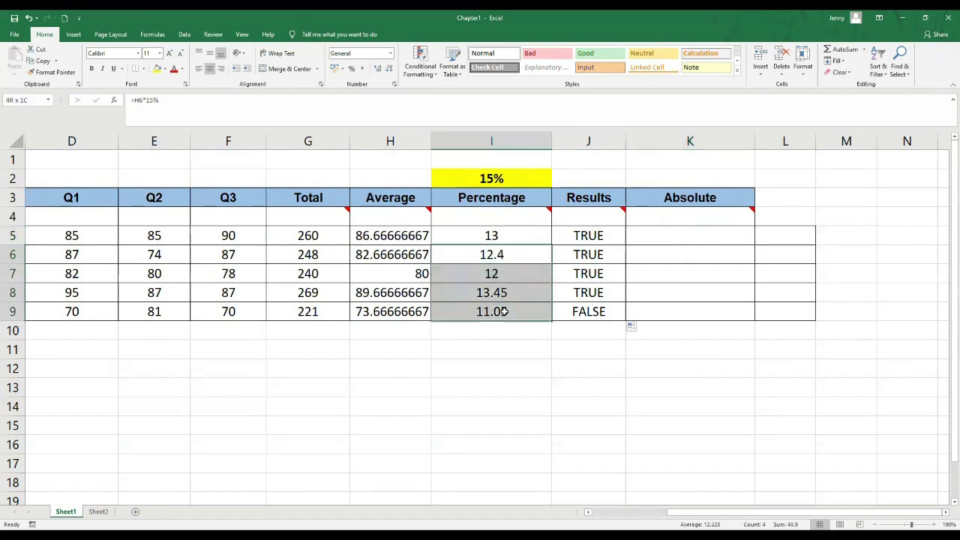
pyautogui.press('Delete')
pyautogui.click(495, 237)
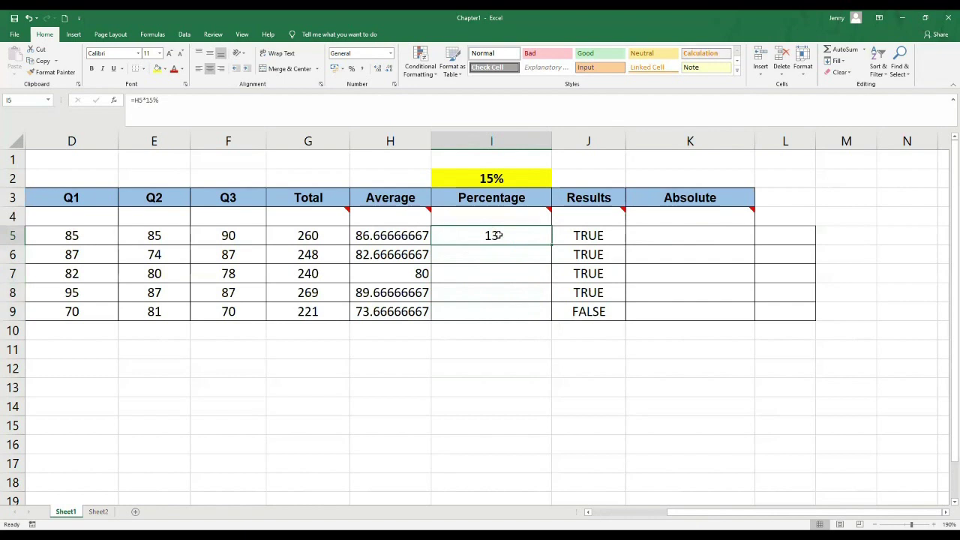
pyautogui.hotkey('ctrl', 'c')
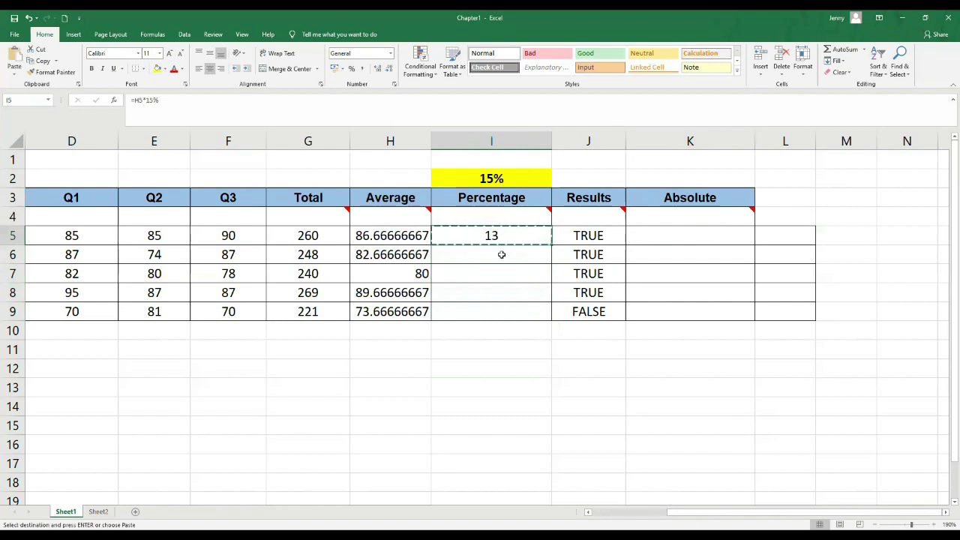
pyautogui.click(499, 255)
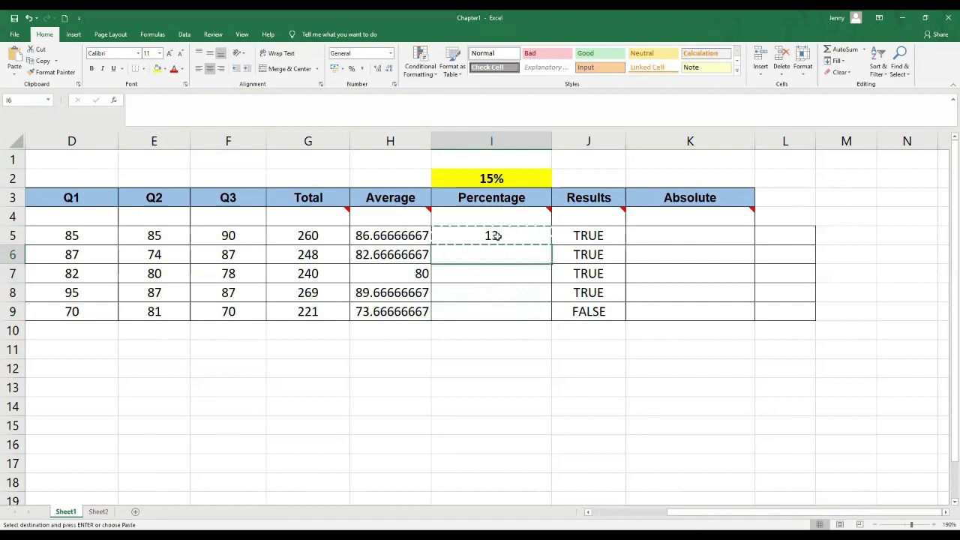
pyautogui.click(496, 236)
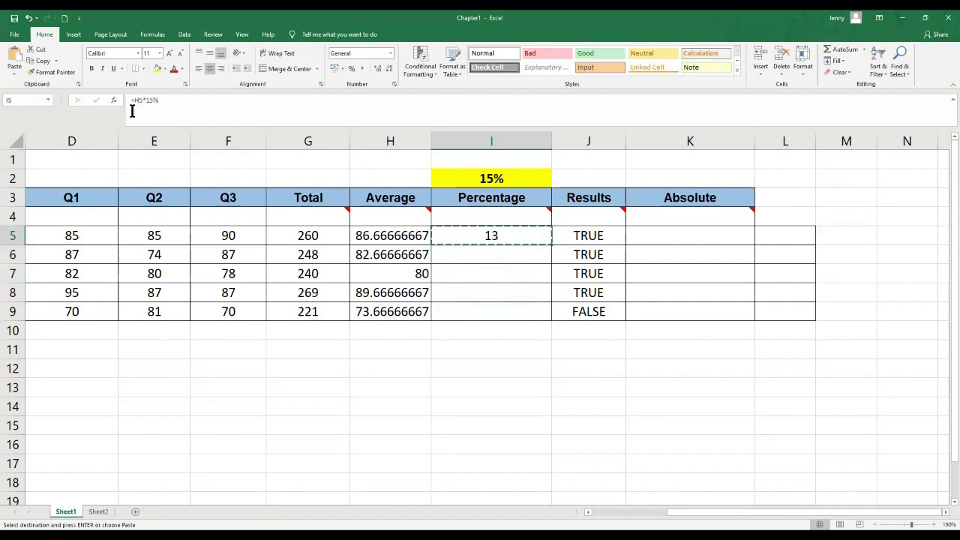
pyautogui.click(498, 254)
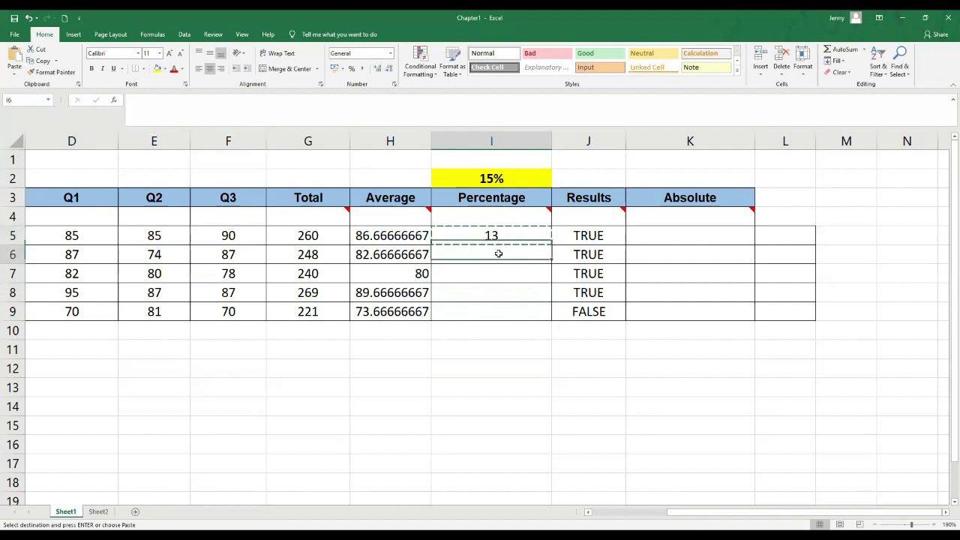
pyautogui.rightClick(498, 254)
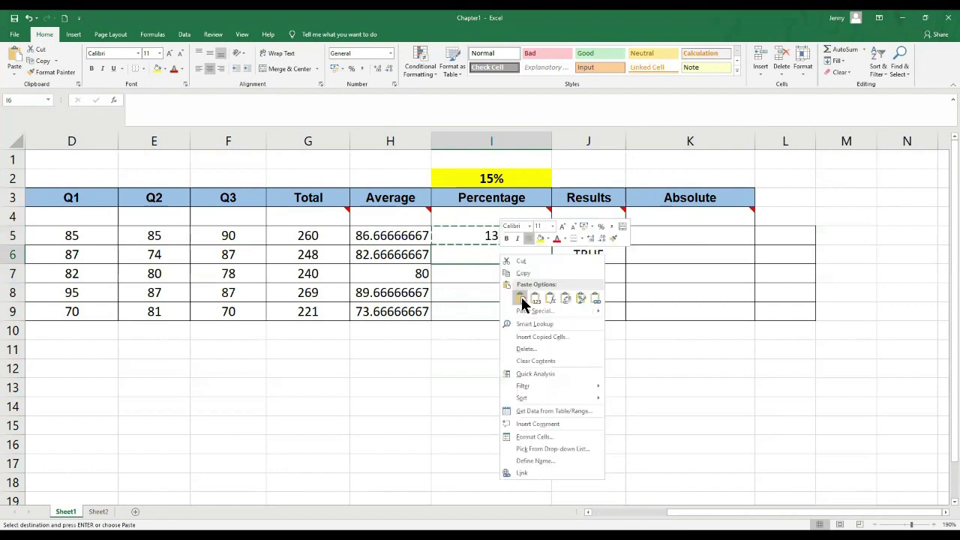
pyautogui.click(521, 297)
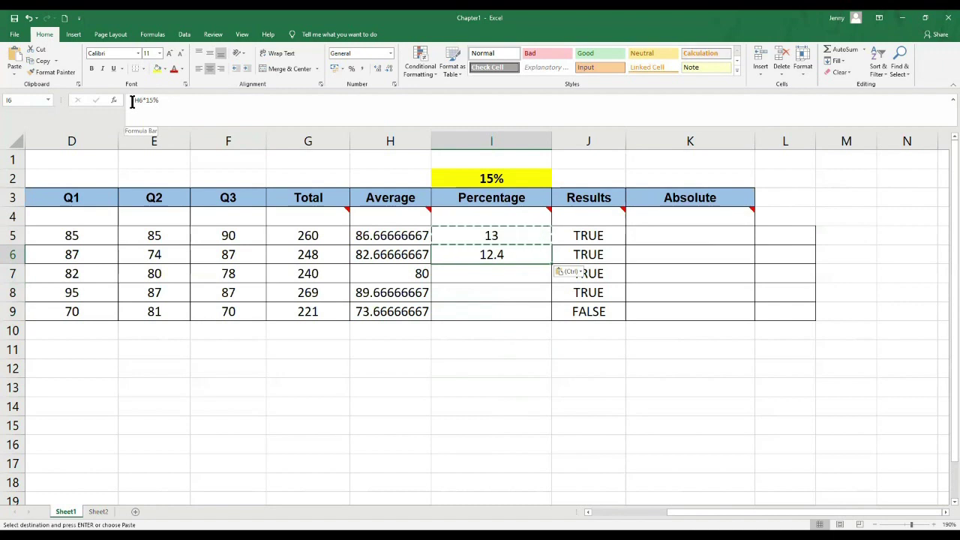
pyautogui.press('Escape')
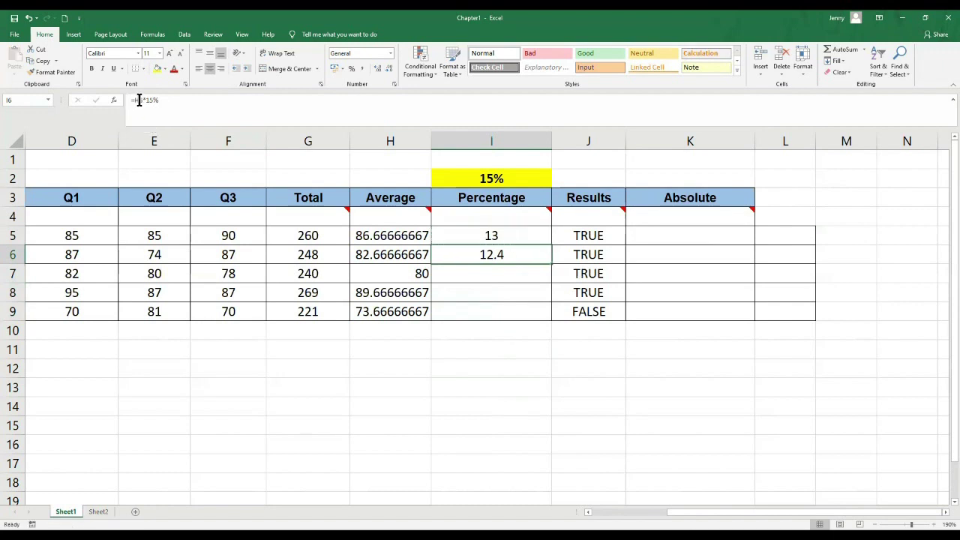
# Fill I5's Percentage formula down to I9, giving 12.4, 12, 13.45 and 11.05.
pyautogui.click(540, 237)
pyautogui.moveTo(551, 245); pyautogui.dragTo(544, 316)
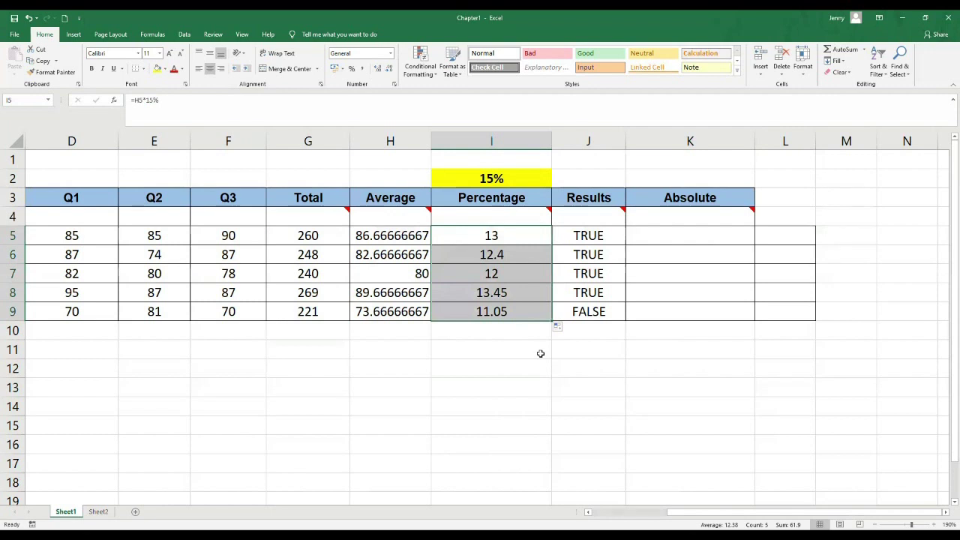
pyautogui.click(698, 199)
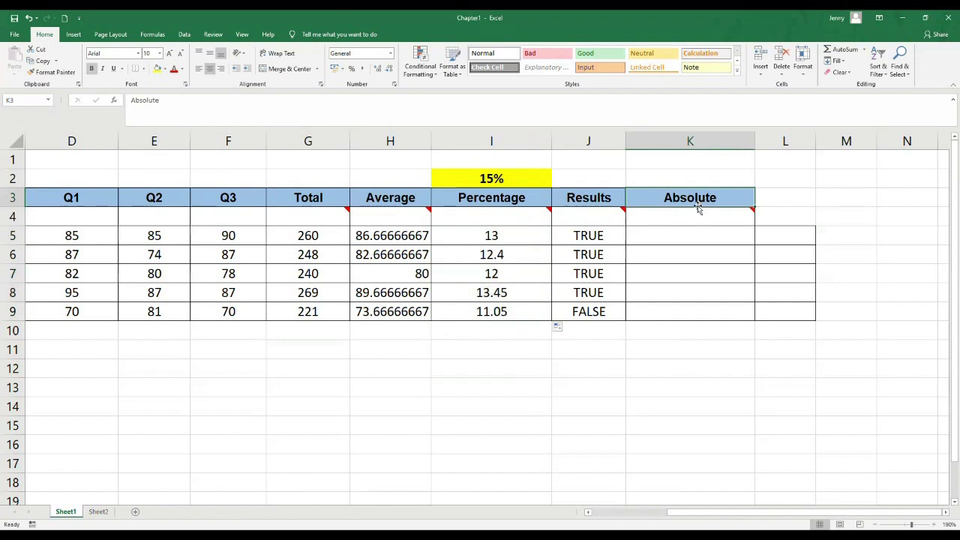
# Copy the Percentage formula into I12, where it becomes =H12*15% showing 0.
pyautogui.moveTo(703, 217)
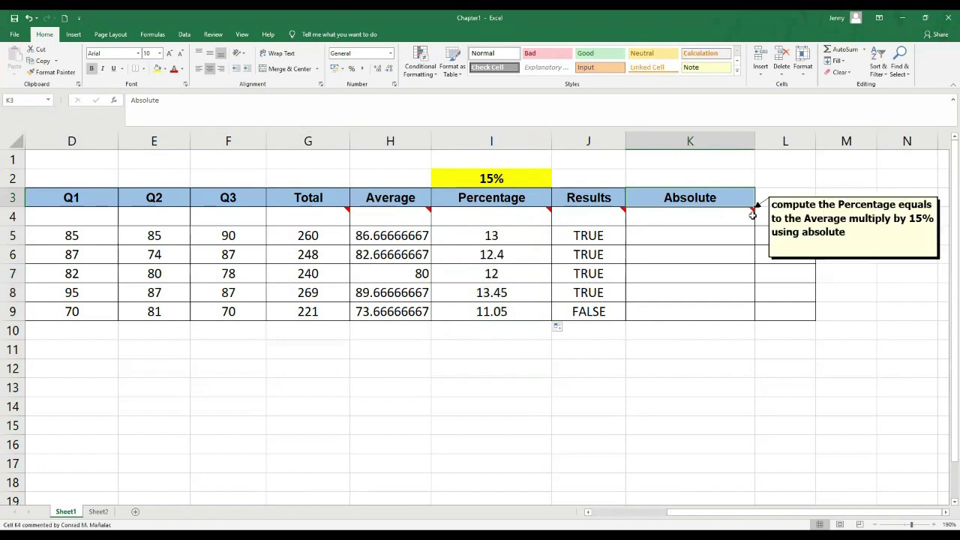
pyautogui.click(403, 230)
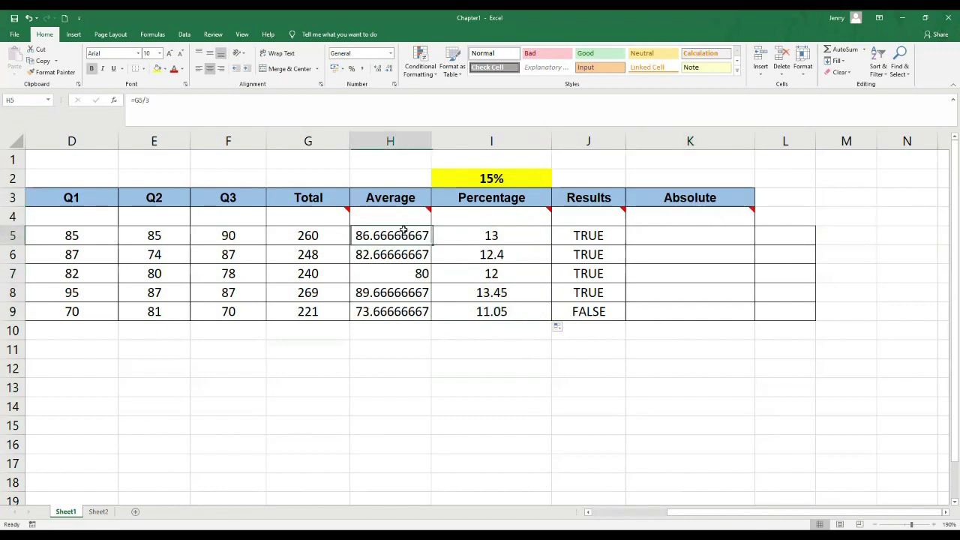
pyautogui.click(680, 238)
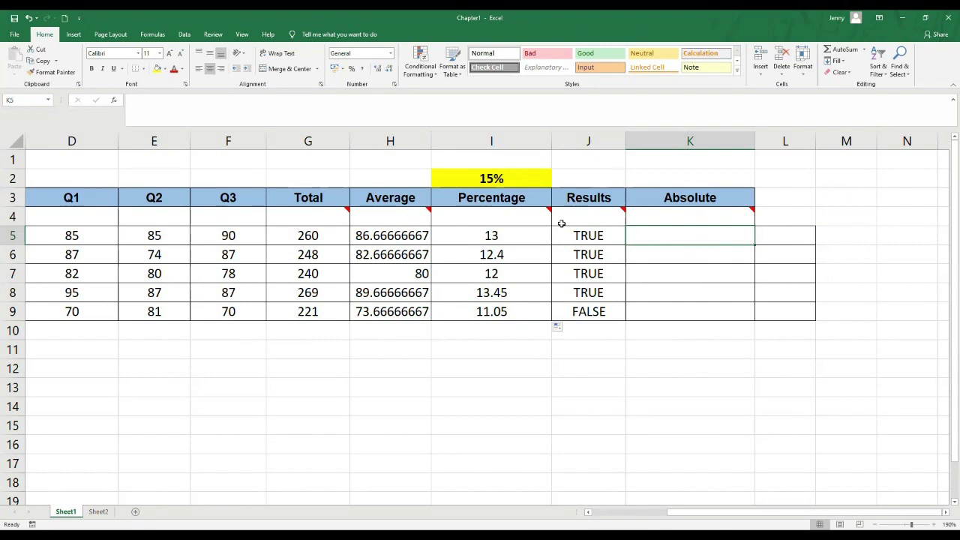
pyautogui.click(513, 238)
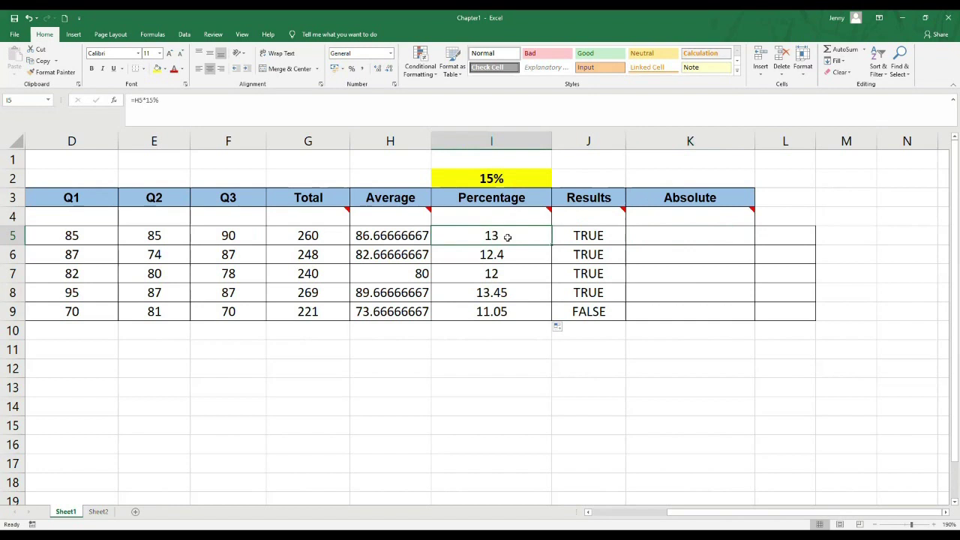
pyautogui.rightClick(508, 238)
pyautogui.click(528, 259)
pyautogui.click(491, 369)
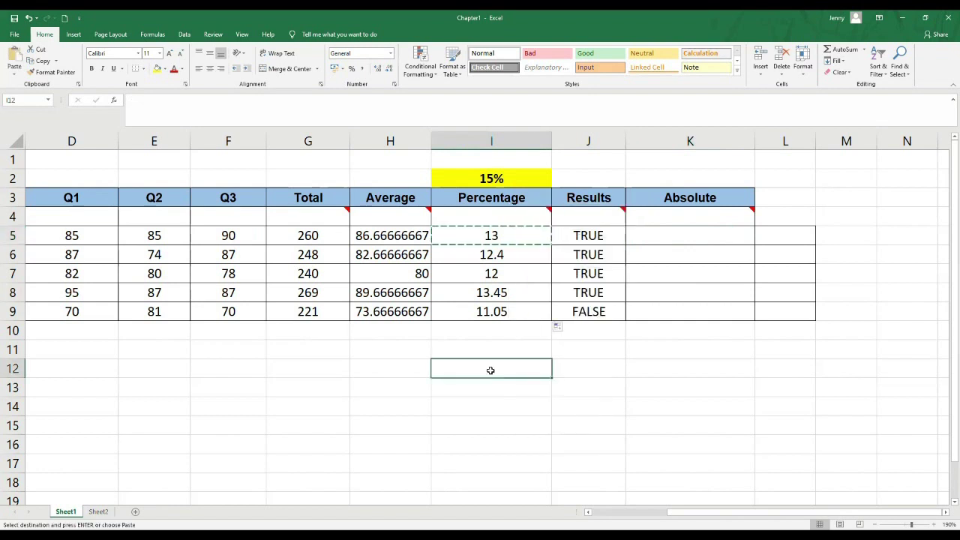
pyautogui.rightClick(492, 370)
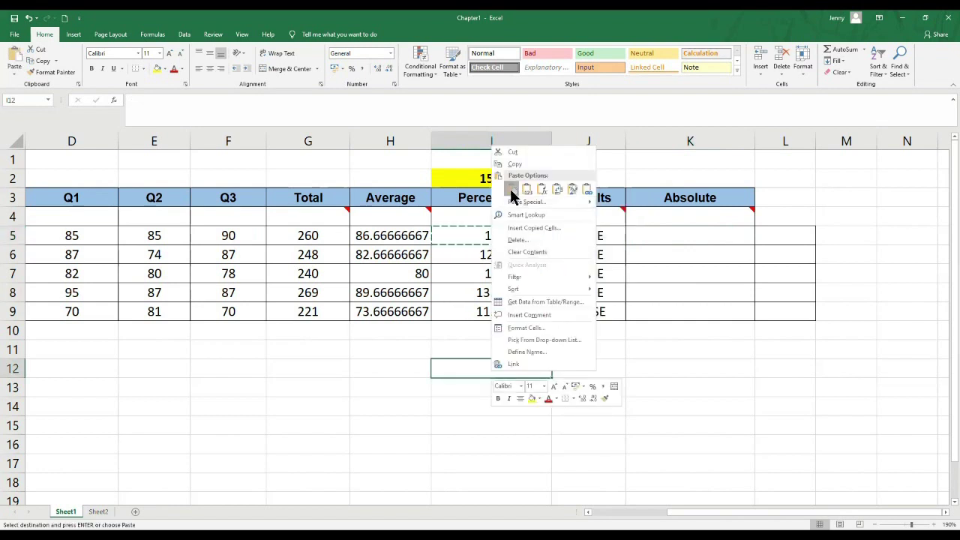
pyautogui.click(511, 189)
pyautogui.moveTo(415, 365); pyautogui.dragTo(525, 368)
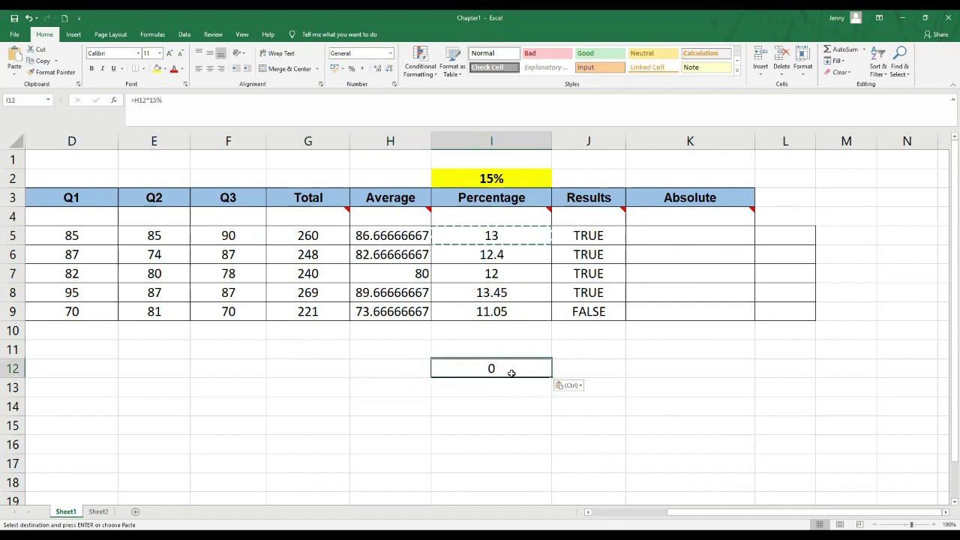
pyautogui.click(171, 106)
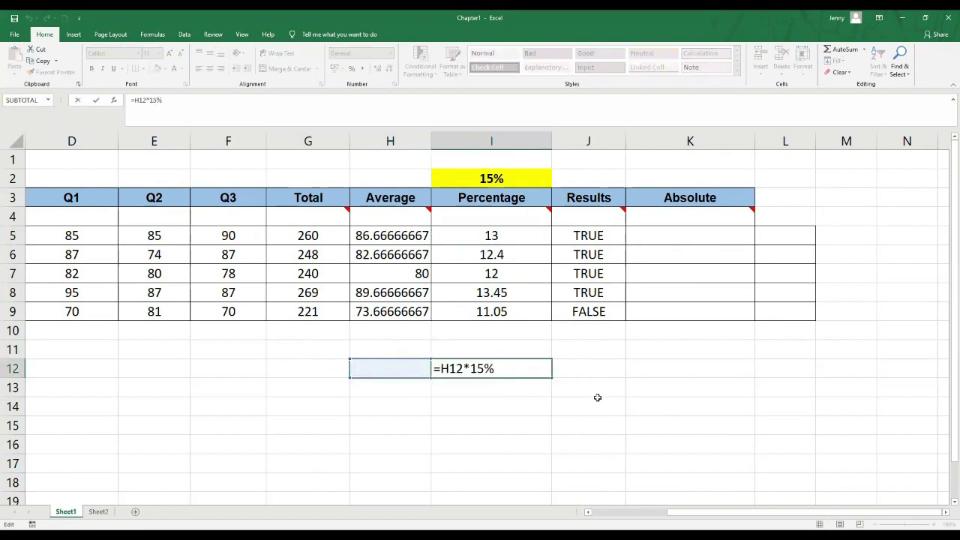
pyautogui.press('Return')
pyautogui.click(486, 367)
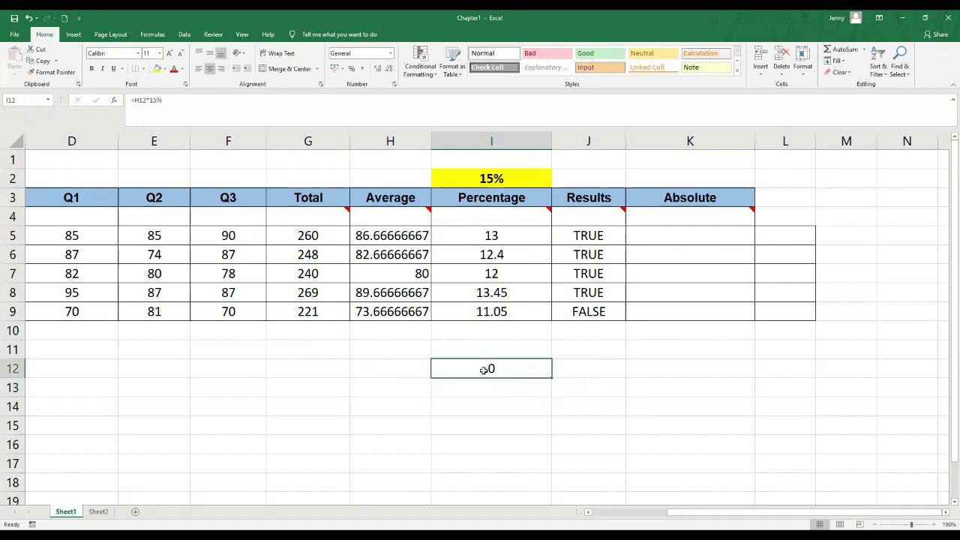
# Review the 15% rate in I2 and I5's formula references, ending on K5.
pyautogui.click(697, 240)
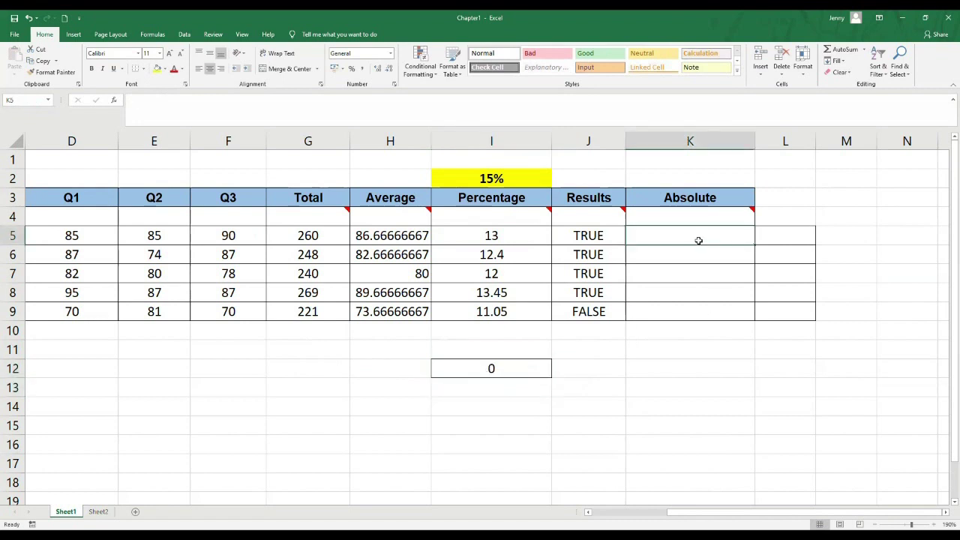
pyautogui.click(510, 241)
pyautogui.click(684, 239)
pyautogui.click(492, 178)
pyautogui.moveTo(729, 214)
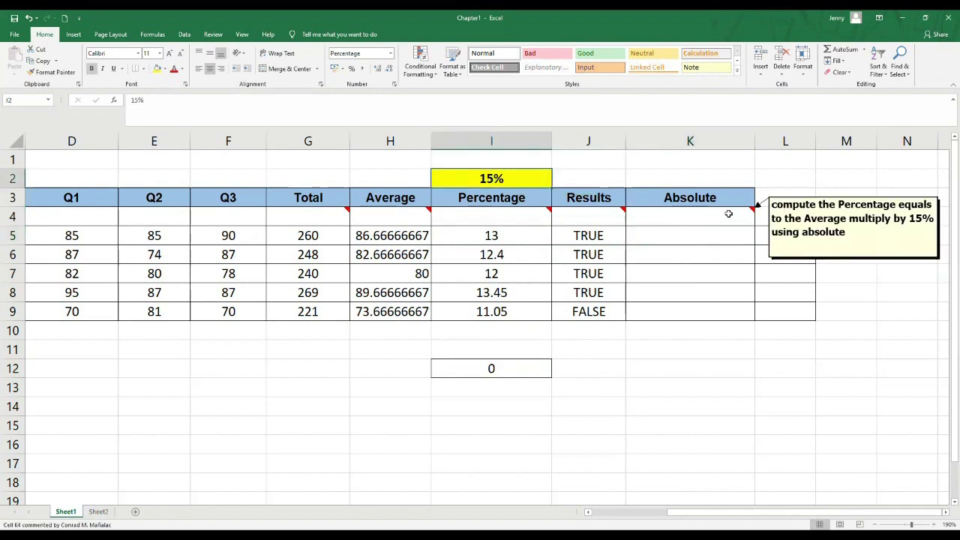
pyautogui.click(709, 237)
pyautogui.click(495, 180)
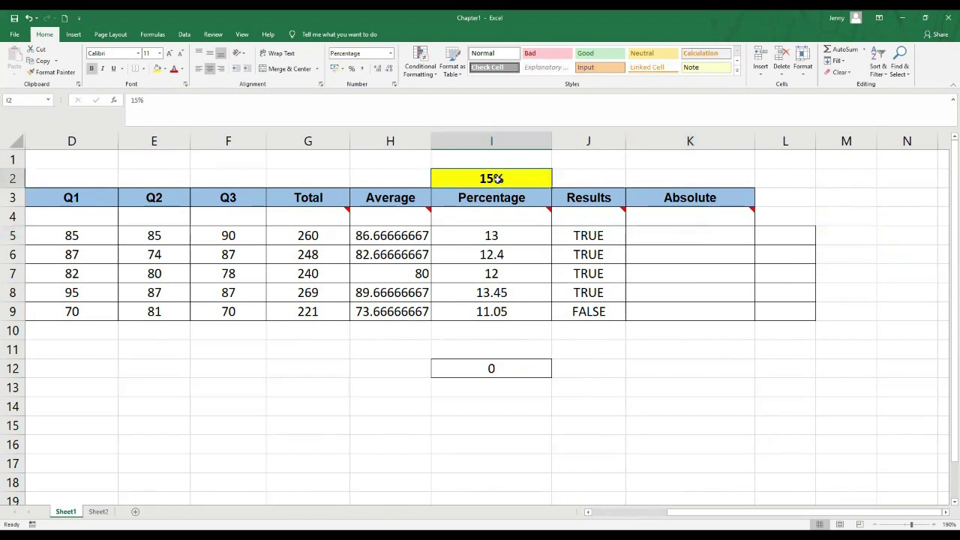
pyautogui.click(516, 240)
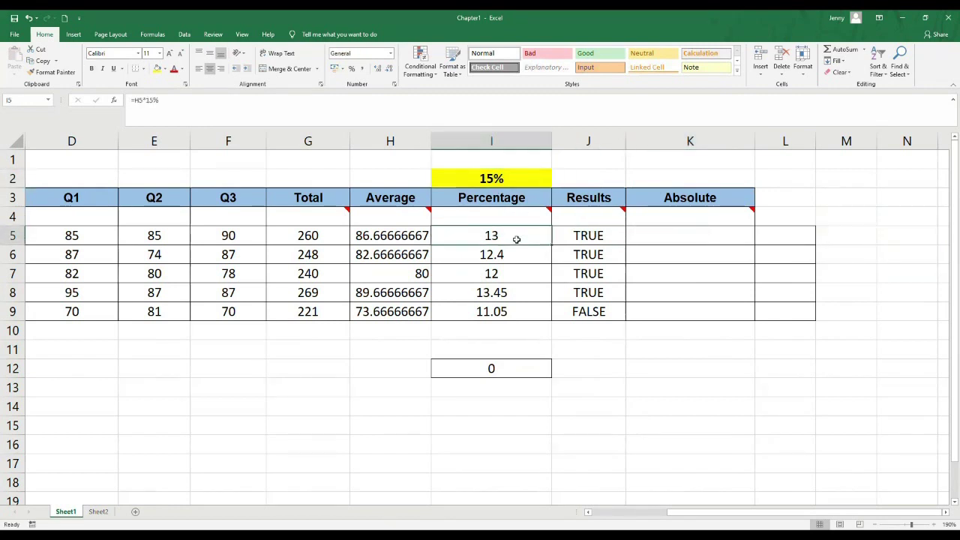
pyautogui.click(170, 101)
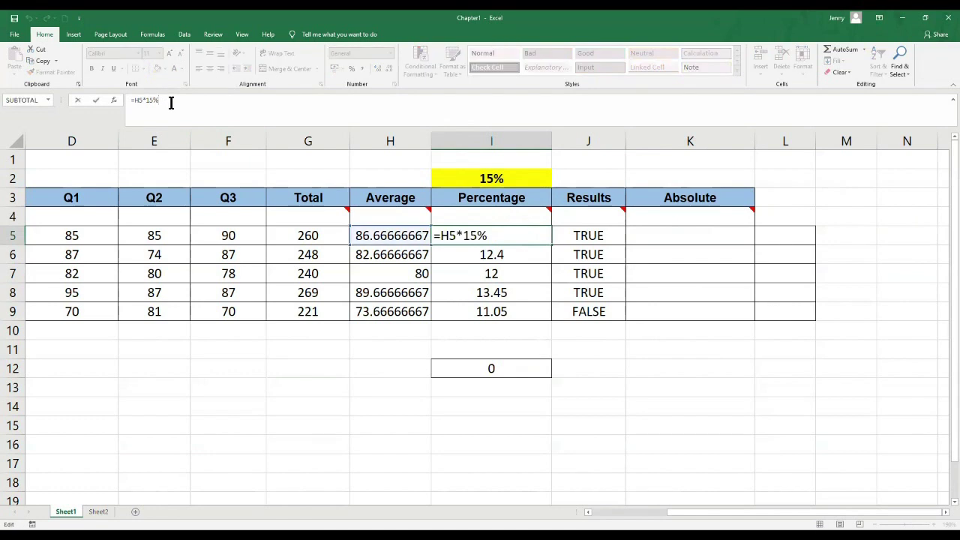
pyautogui.click(676, 243)
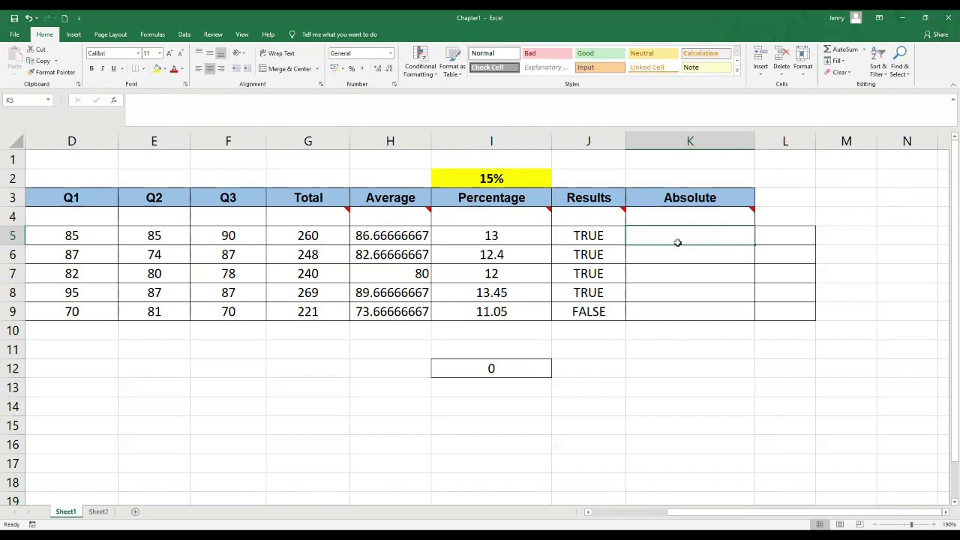
# Enter =H5*$I$2 in K5, locking I2 with F4, so it shows 13.
pyautogui.write('=')
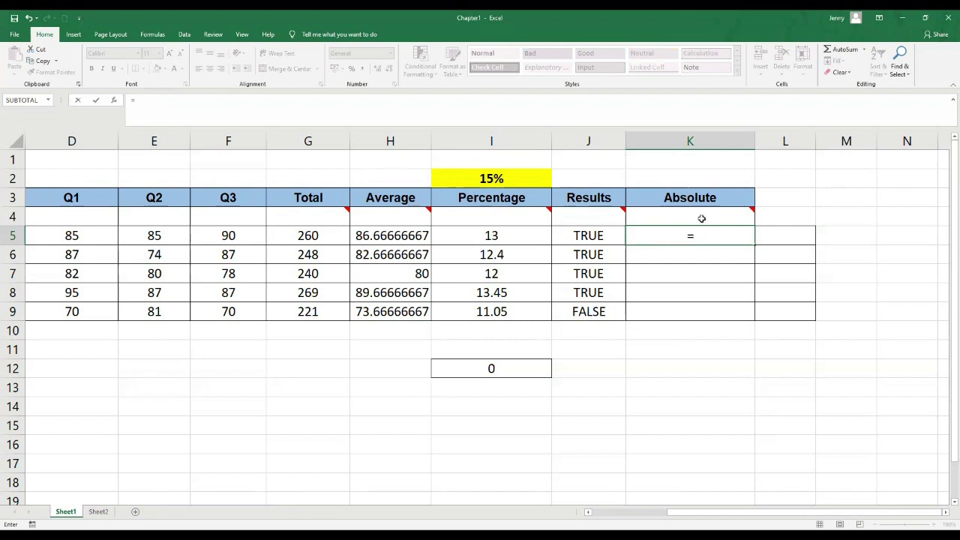
pyautogui.moveTo(715, 216)
pyautogui.click(402, 237)
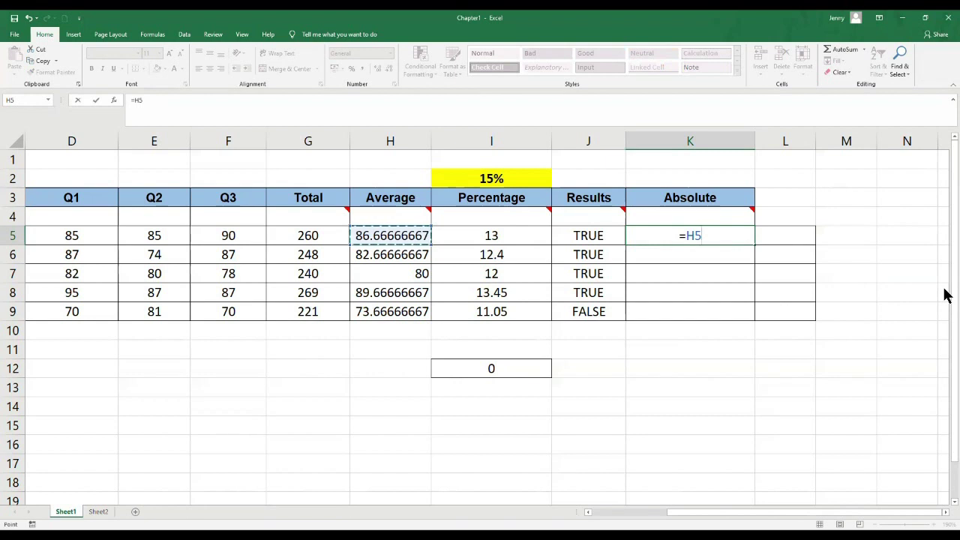
pyautogui.write('*')
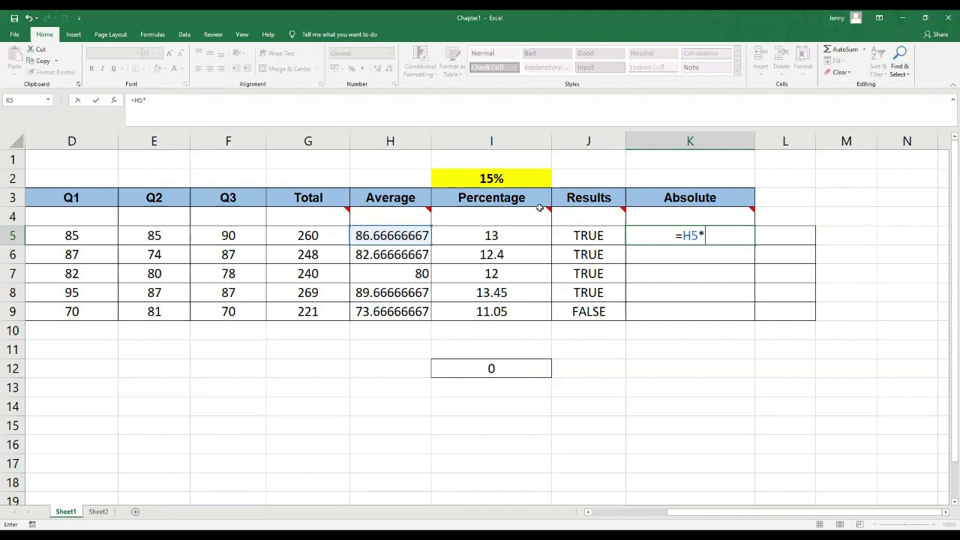
pyautogui.click(493, 179)
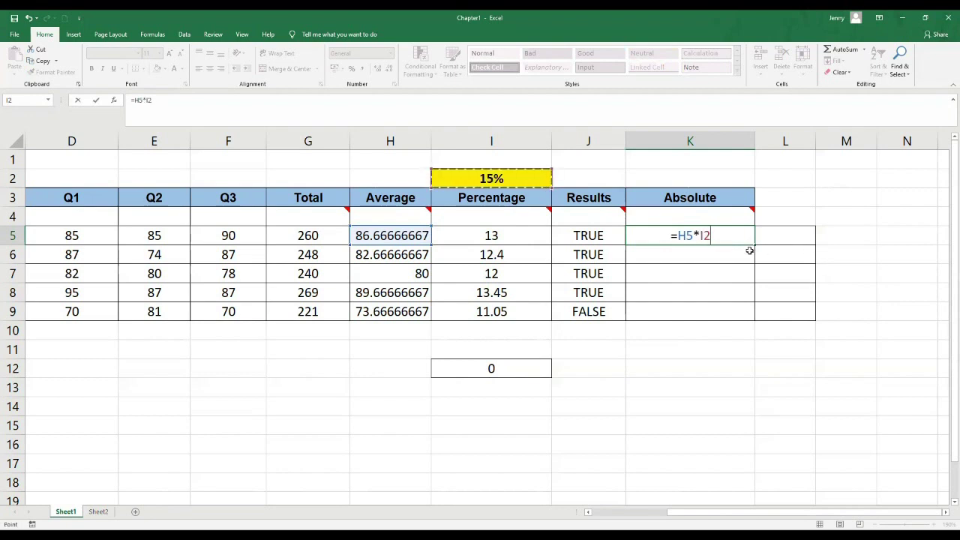
pyautogui.click(710, 237)
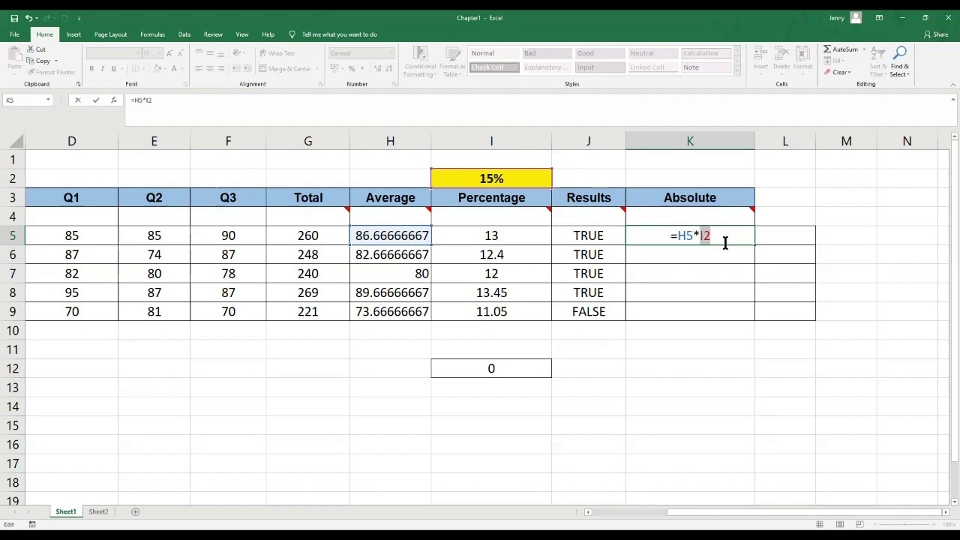
pyautogui.press('F4')
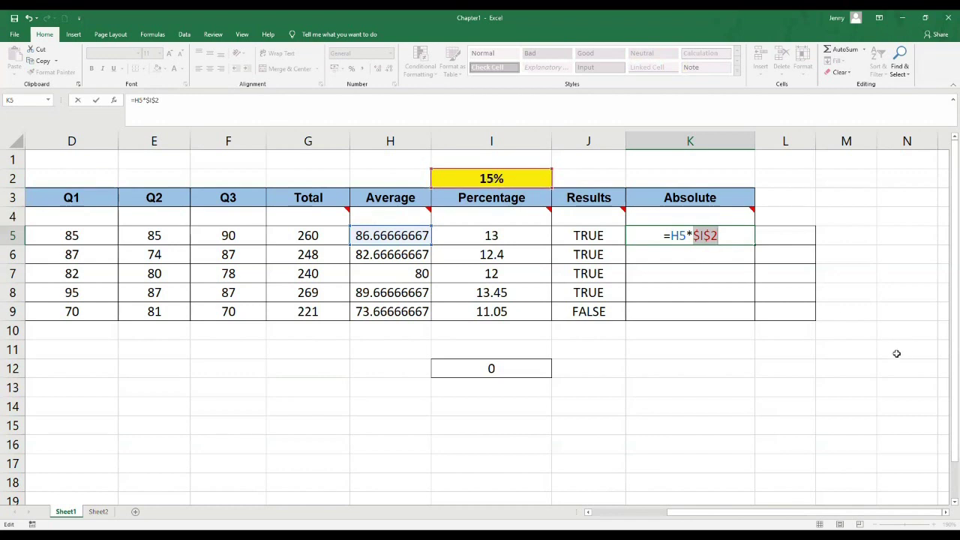
pyautogui.press('Return')
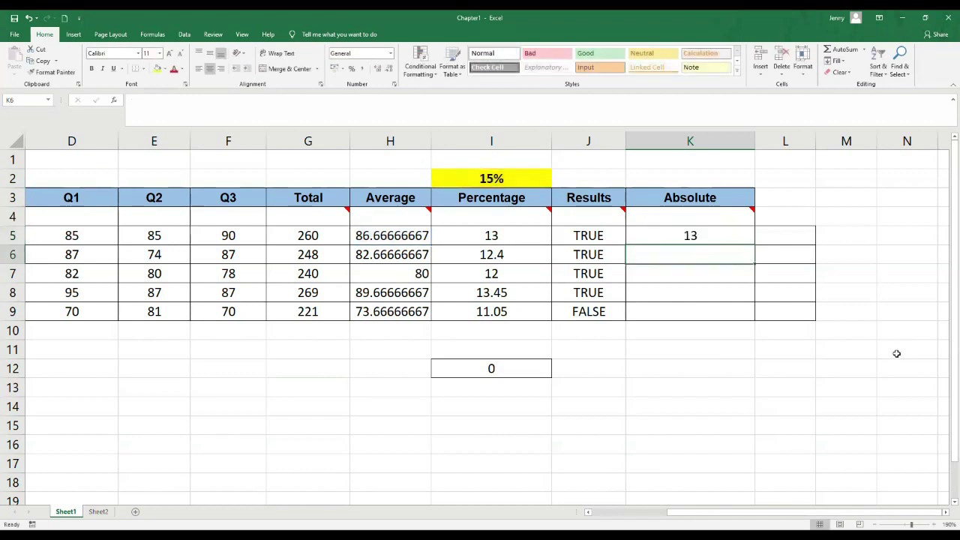
# Fill K5's formula into K6 and compare K6's copied formula with I6's Percentage formula.
pyautogui.click(734, 236)
pyautogui.click(173, 104)
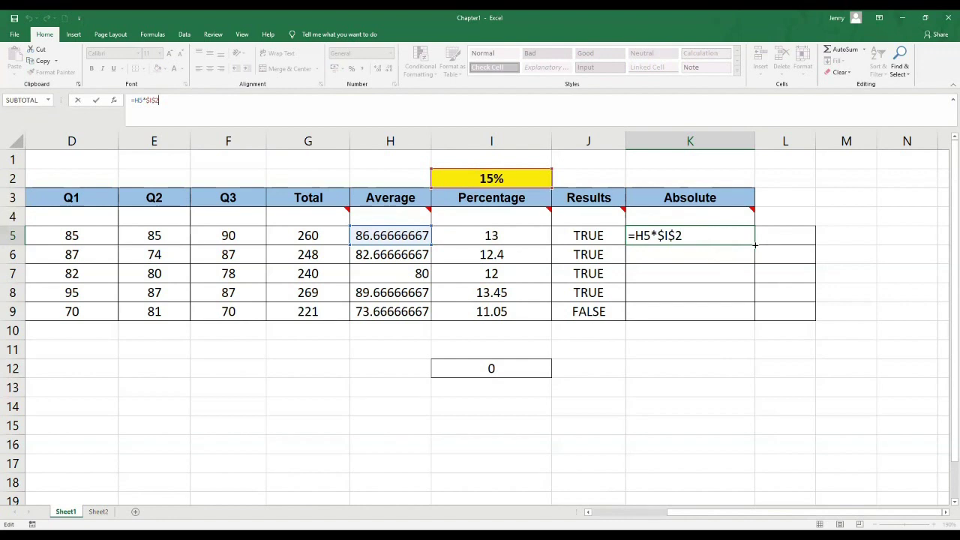
pyautogui.hotkey('ctrl', 'Return')
pyautogui.moveTo(755, 248); pyautogui.dragTo(756, 264)
pyautogui.click(825, 291)
pyautogui.click(724, 259)
pyautogui.click(513, 255)
pyautogui.click(666, 253)
pyautogui.click(499, 255)
pyautogui.click(646, 254)
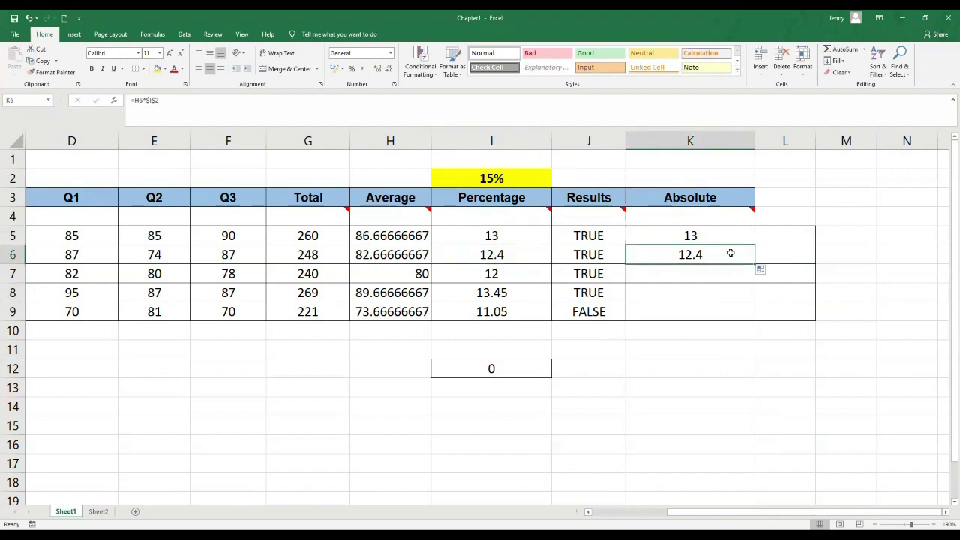
# Erase K6's copied formula so the cell is left empty.
pyautogui.doubleClick(730, 253)
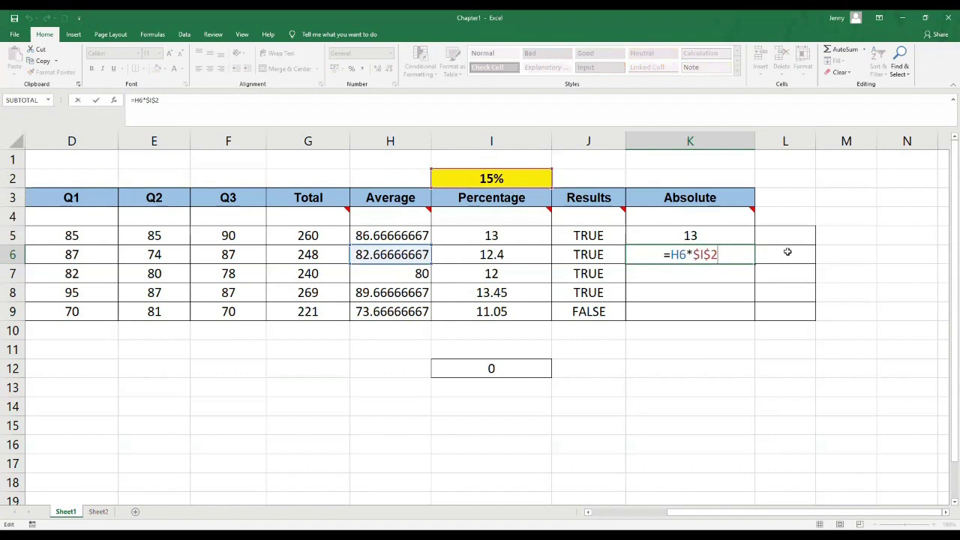
pyautogui.press('BackSpace')
pyautogui.press('BackSpace')
pyautogui.press('BackSpace')
pyautogui.press('BackSpace')
pyautogui.press('BackSpace')
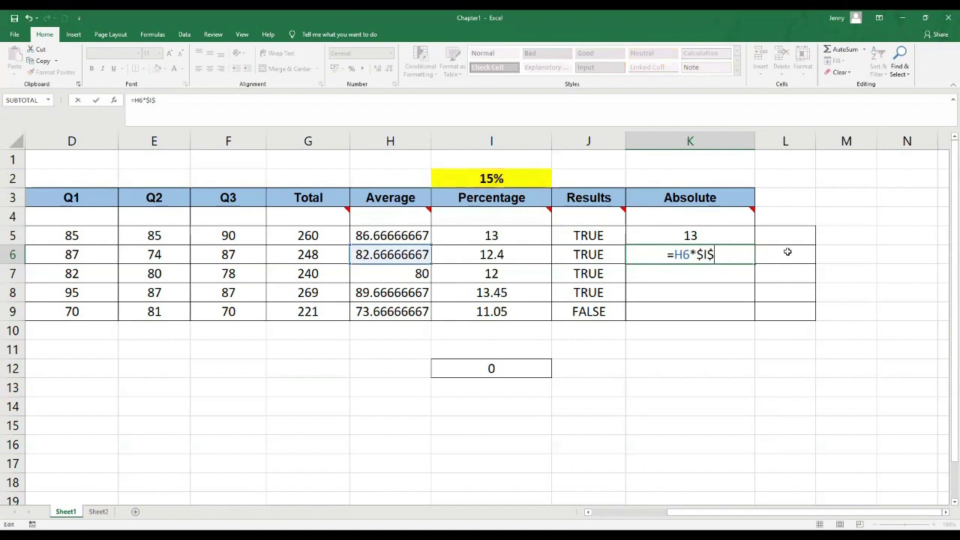
pyautogui.press('BackSpace')
pyautogui.press('BackSpace')
pyautogui.press('BackSpace')
pyautogui.press('Return')
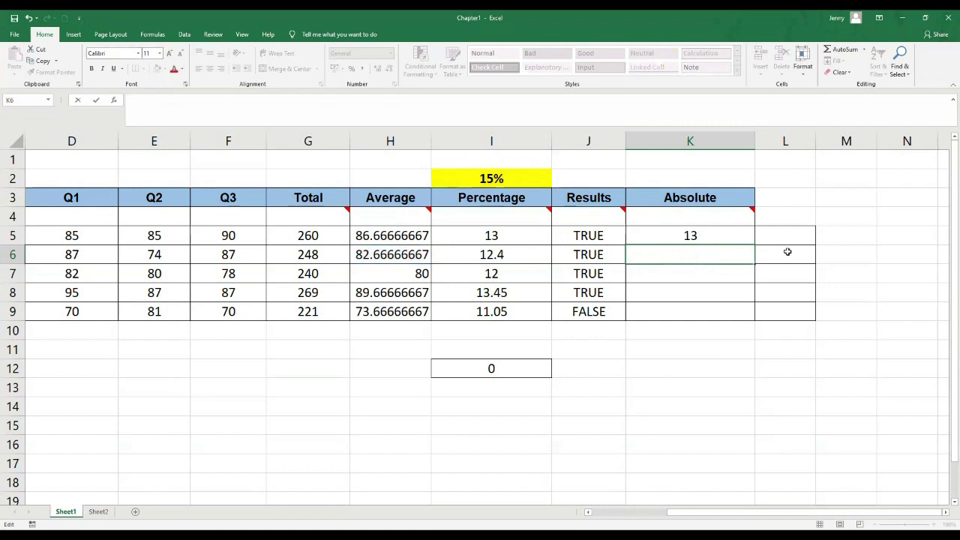
# Remove both $ signs from K5 so it reads =H5*I2, still showing 13.
pyautogui.click(697, 231)
pyautogui.doubleClick(697, 231)
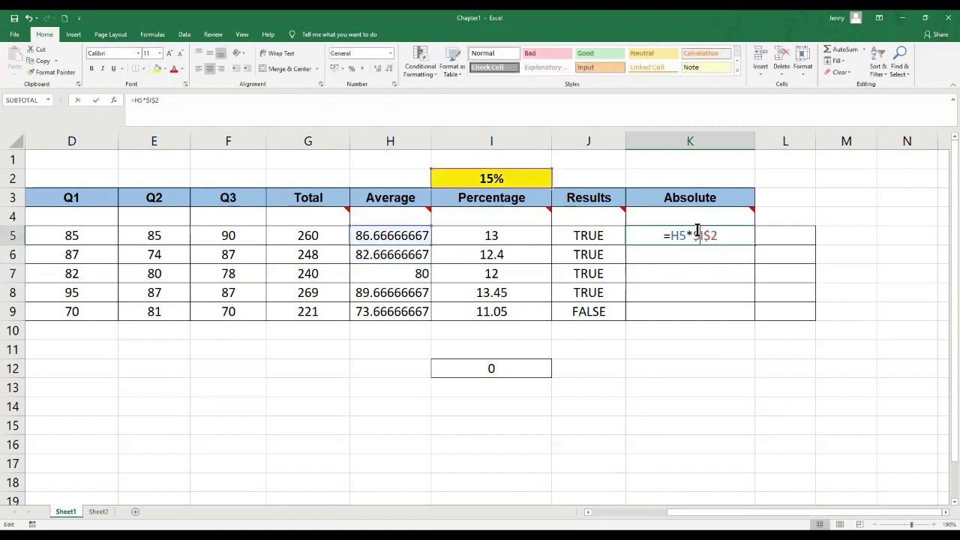
pyautogui.press('BackSpace')
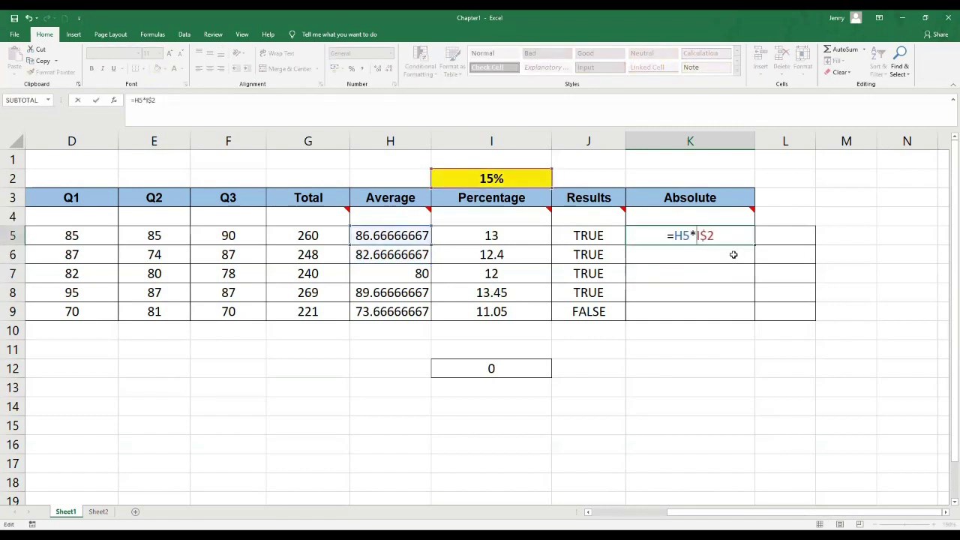
pyautogui.press('Delete')
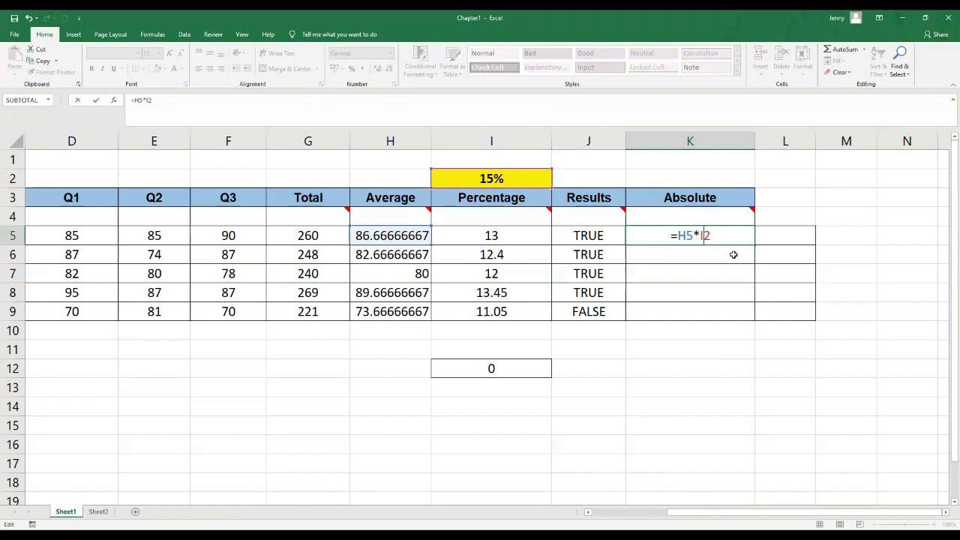
pyautogui.hotkey('ctrl', 'Return')
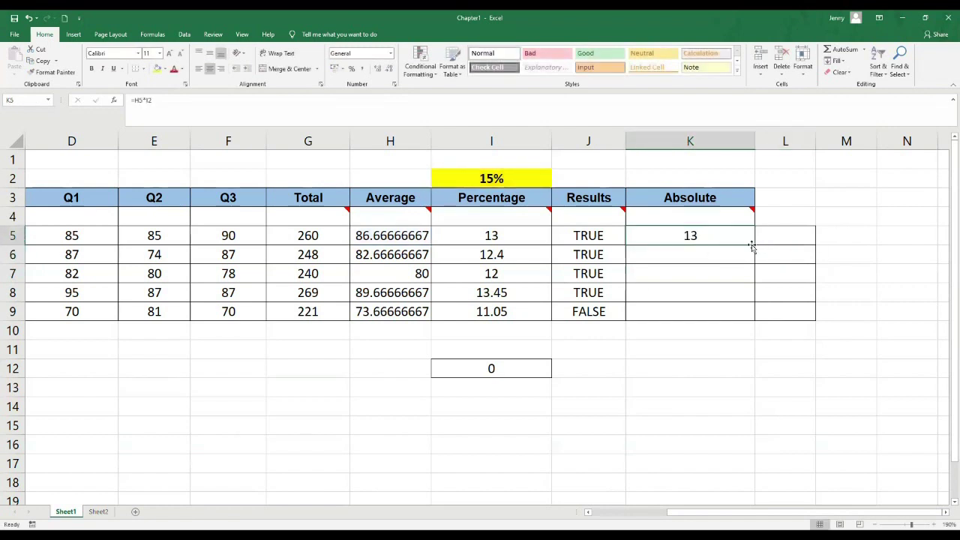
# Fill K5's relative =H5*I2 formula down through K9.
pyautogui.click(753, 247)
pyautogui.click(755, 243)
pyautogui.moveTo(755, 243); pyautogui.dragTo(748, 321)
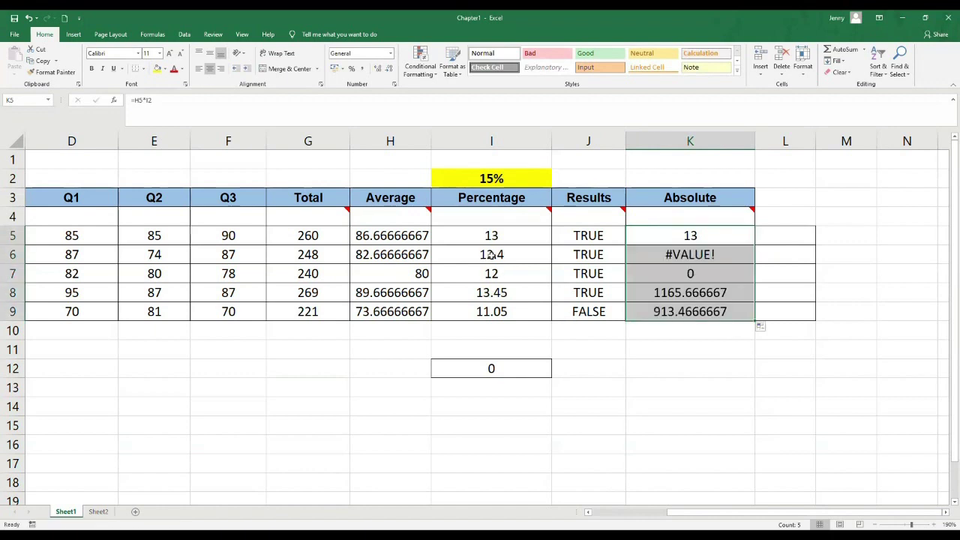
pyautogui.click(810, 325)
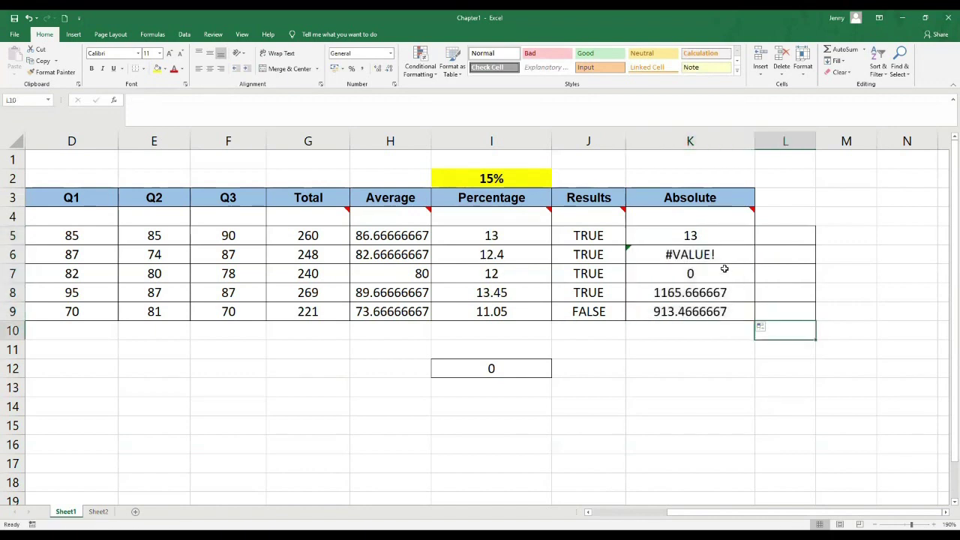
# Inspect K6 through K9 to see their shifted rate references.
pyautogui.doubleClick(665, 255)
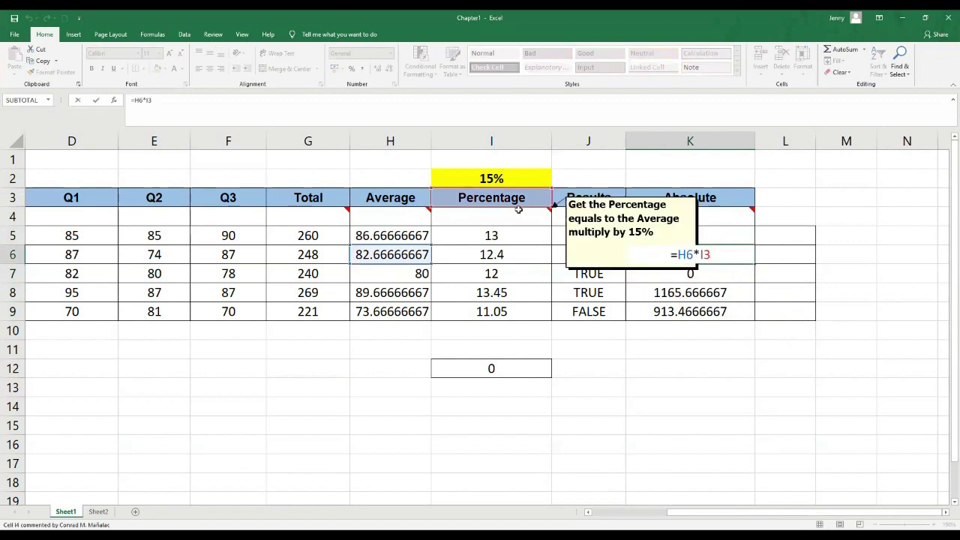
pyautogui.click(767, 368)
pyautogui.doubleClick(709, 277)
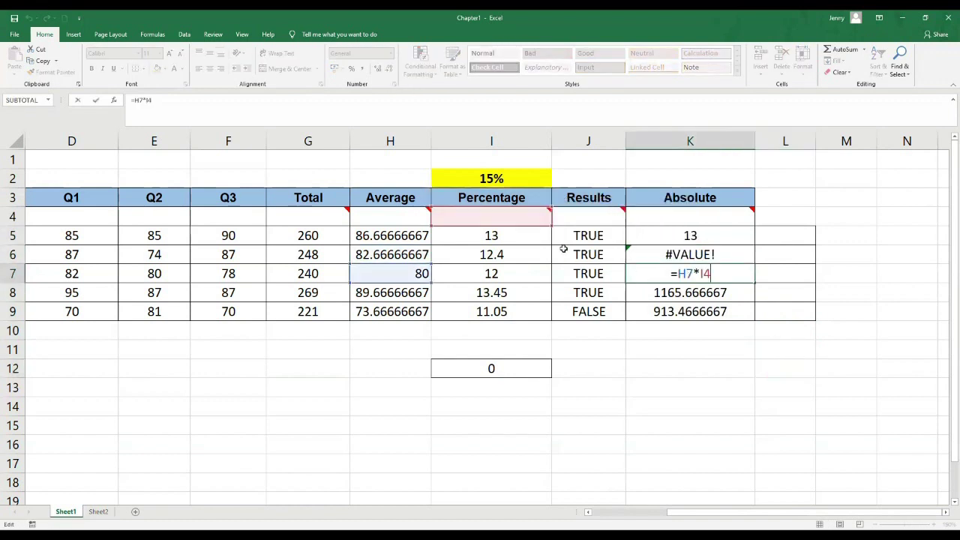
pyautogui.click(700, 333)
pyautogui.doubleClick(686, 292)
pyautogui.click(667, 315)
pyautogui.doubleClick(665, 313)
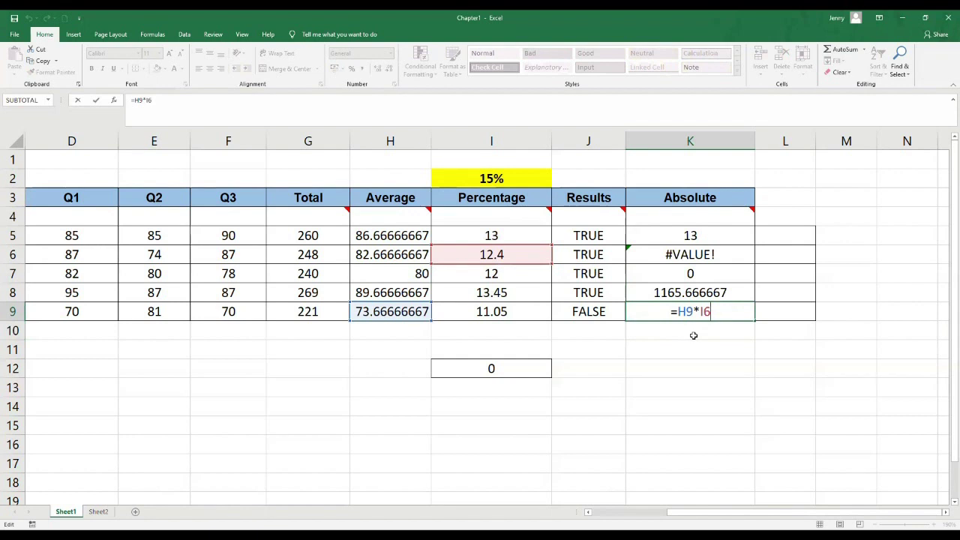
pyautogui.click(698, 368)
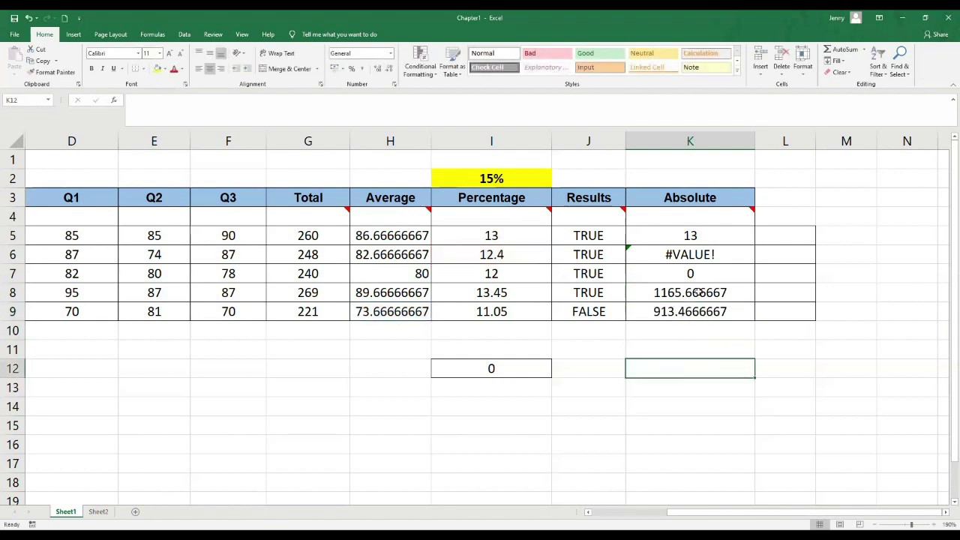
# Delete the wrong results in K6:K9, leaving only 13 in K5.
pyautogui.moveTo(703, 257); pyautogui.dragTo(697, 311)
pyautogui.press('Delete')
pyautogui.click(707, 240)
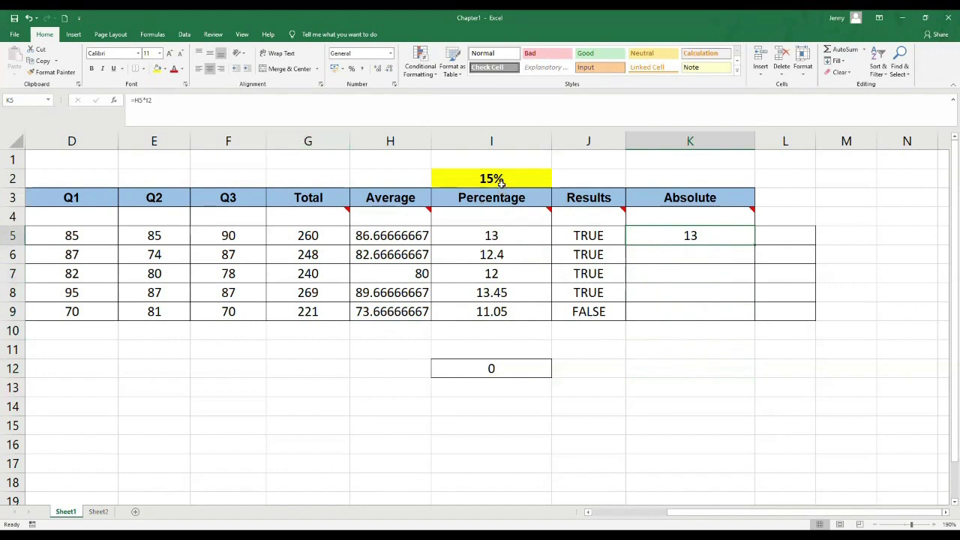
# Make K5 =H5*$I$2 and fill it to K9: 13, 12.4, 12, 13.45, 11.05.
pyautogui.doubleClick(702, 234)
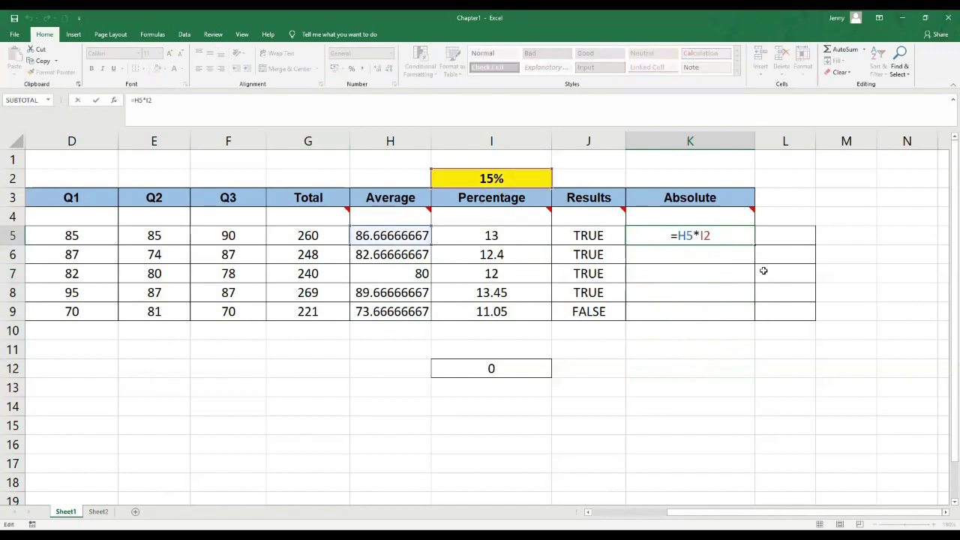
pyautogui.press('F4')
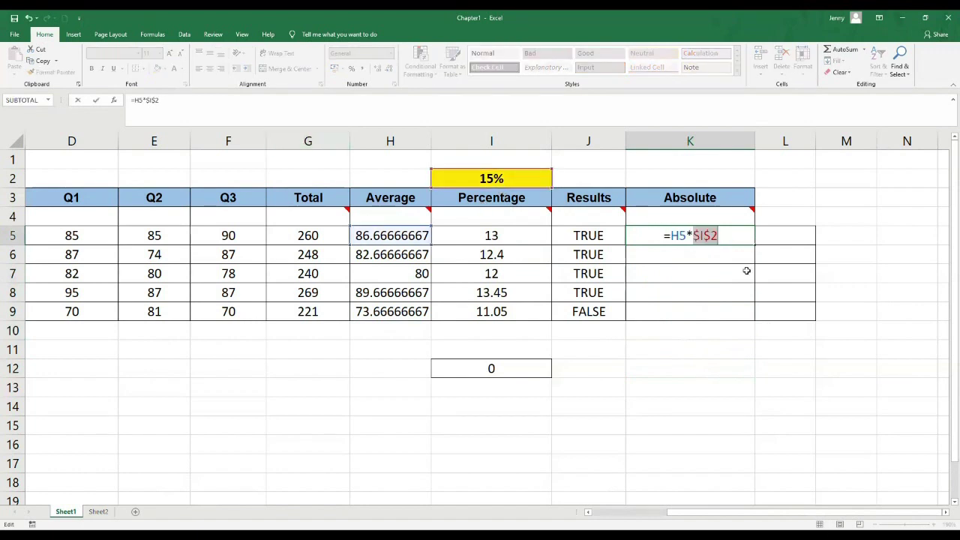
pyautogui.press('Return')
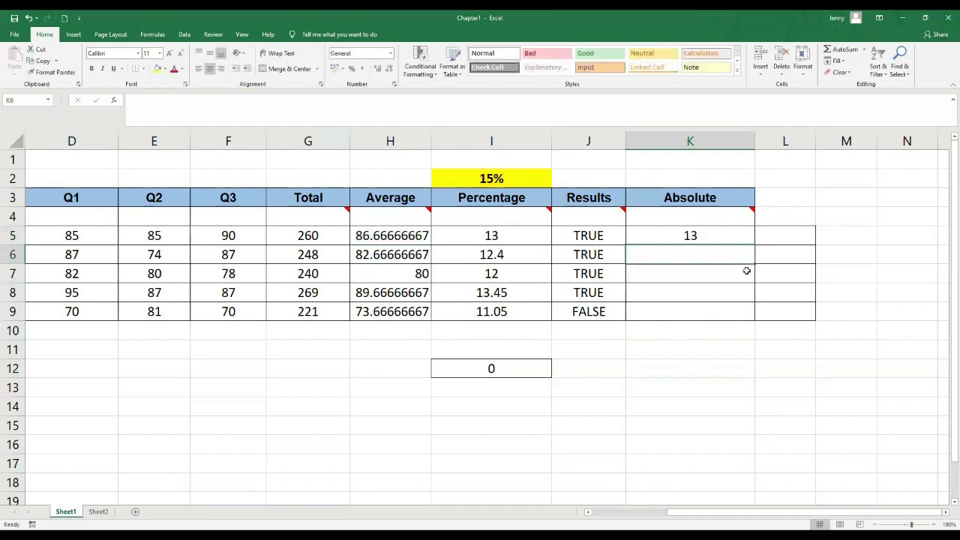
pyautogui.click(739, 238)
pyautogui.moveTo(756, 245); pyautogui.dragTo(748, 323)
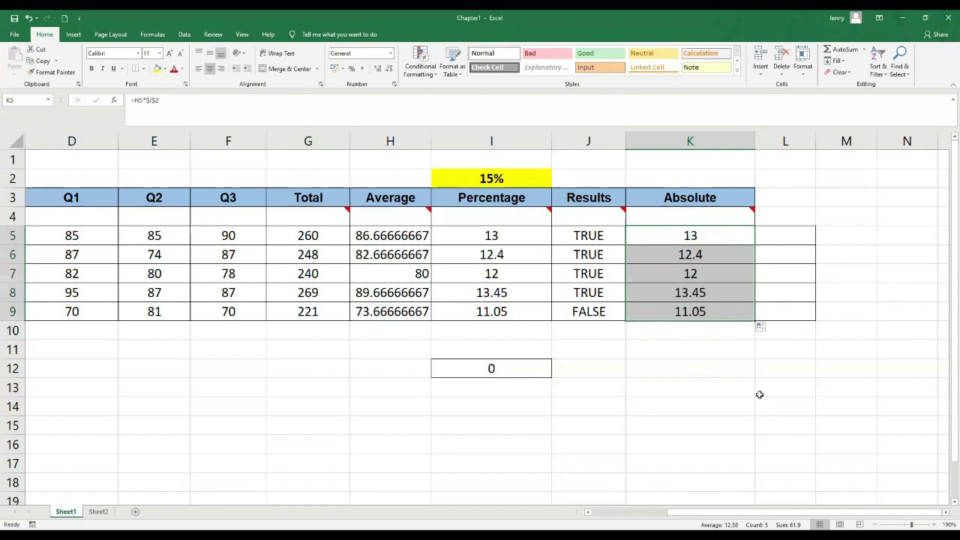
pyautogui.click(512, 235)
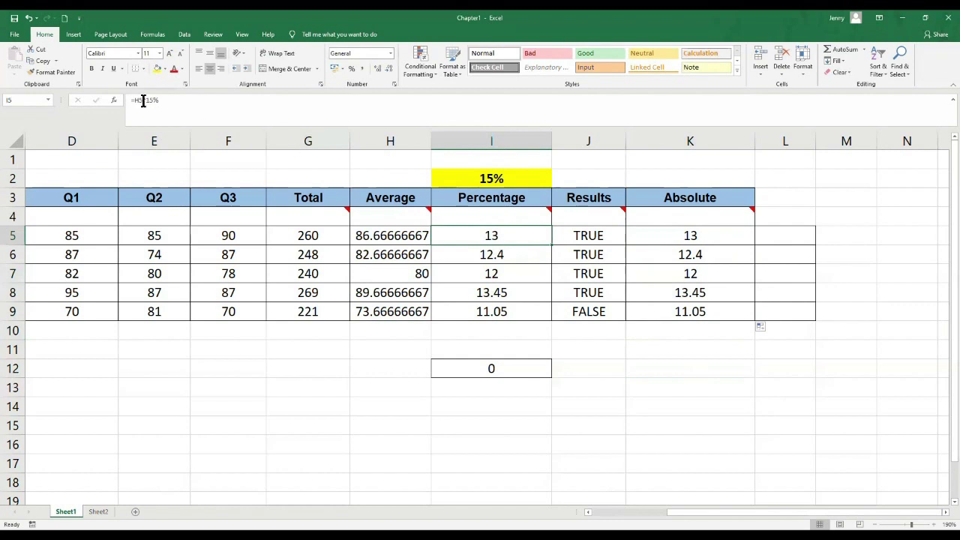
# Change I5's formula from =H5*15% to =H5*20%.
pyautogui.click(732, 237)
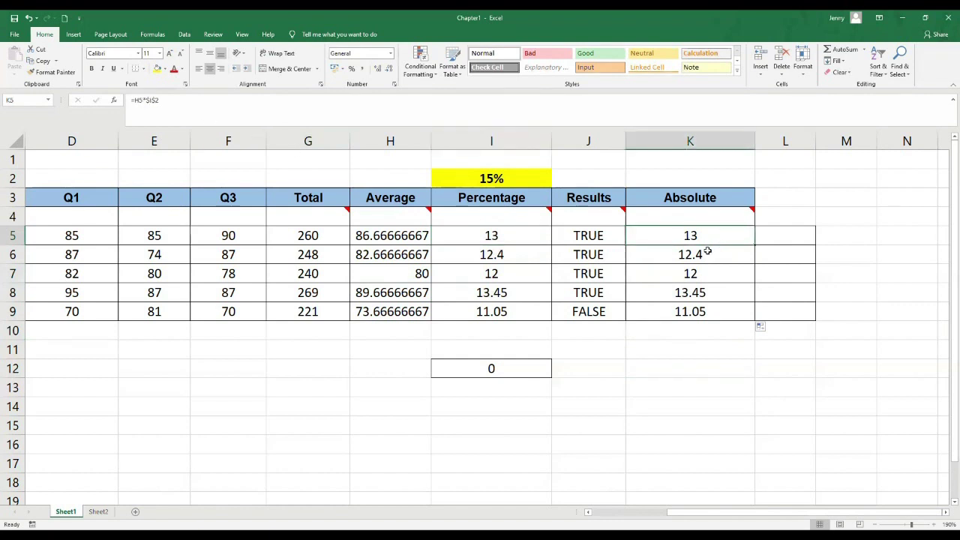
pyautogui.click(512, 234)
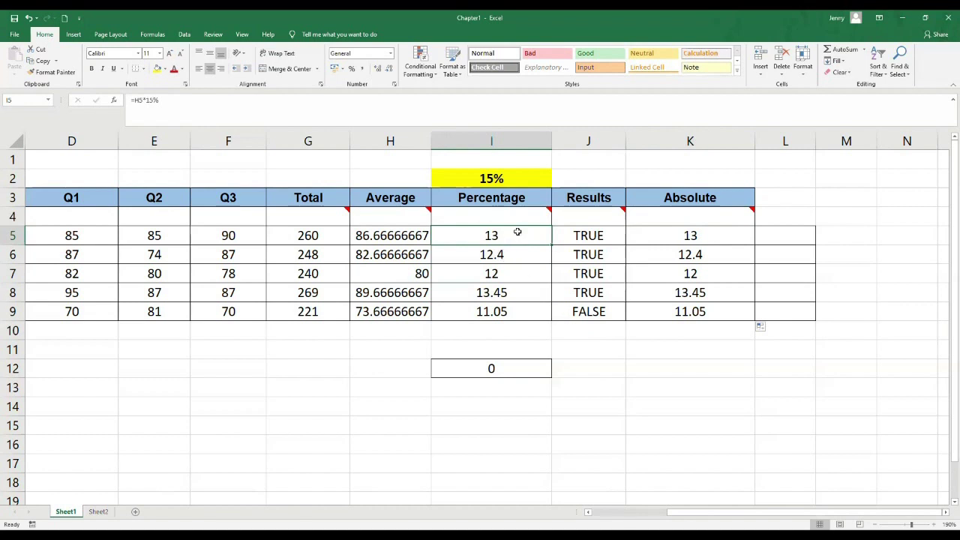
pyautogui.scroll(2, 554, 257)
pyautogui.scroll(1, 549, 261)
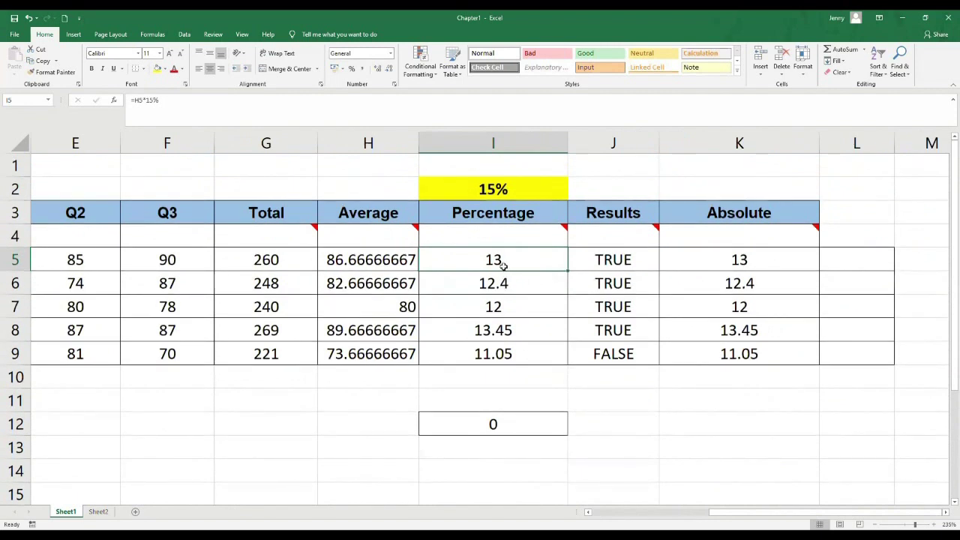
pyautogui.click(155, 104)
pyautogui.press('Left')
pyautogui.press('BackSpace')
pyautogui.press('BackSpace')
pyautogui.write('20')
pyautogui.press('Return')
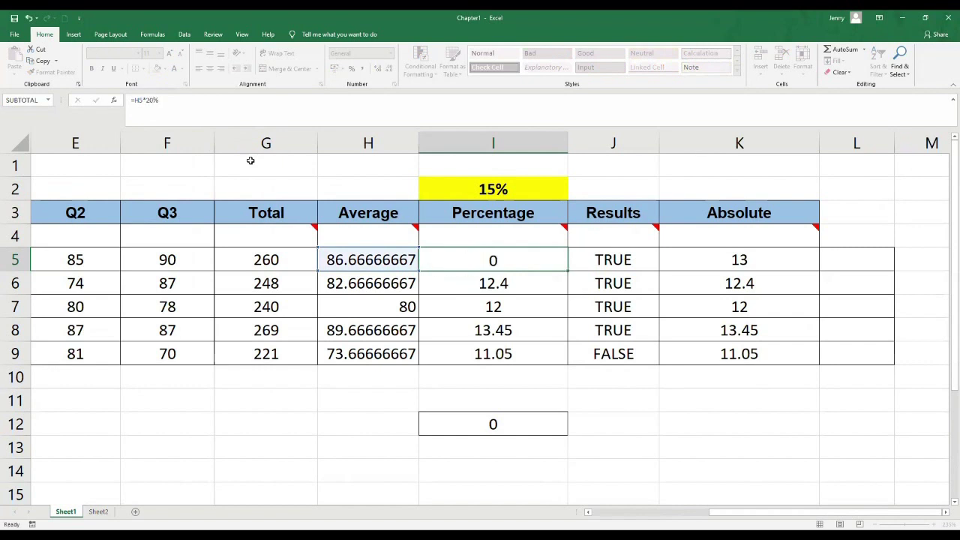
# Fill I5's 20% formula down to I9, giving 17.33333333 through 14.73333333.
pyautogui.click(536, 257)
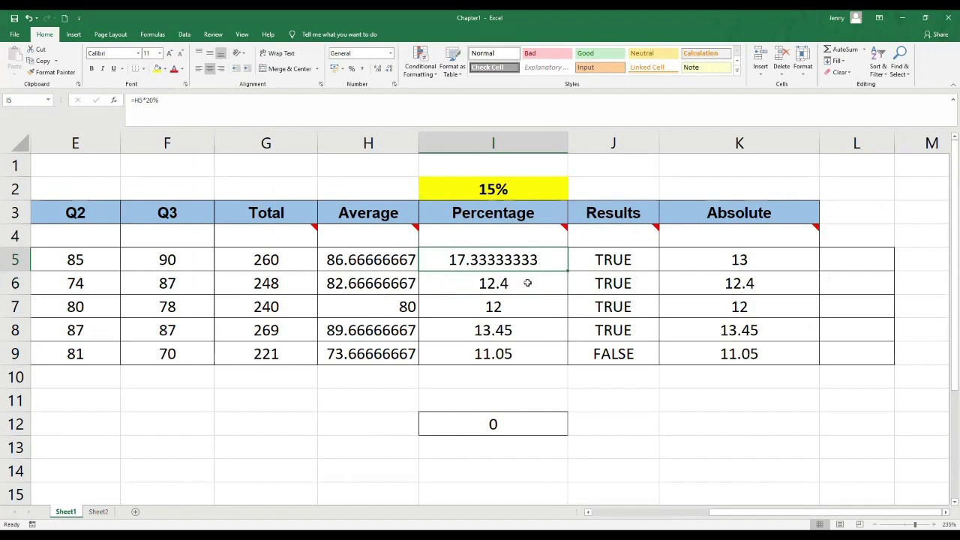
pyautogui.click(528, 283)
pyautogui.click(525, 307)
pyautogui.click(526, 326)
pyautogui.click(526, 349)
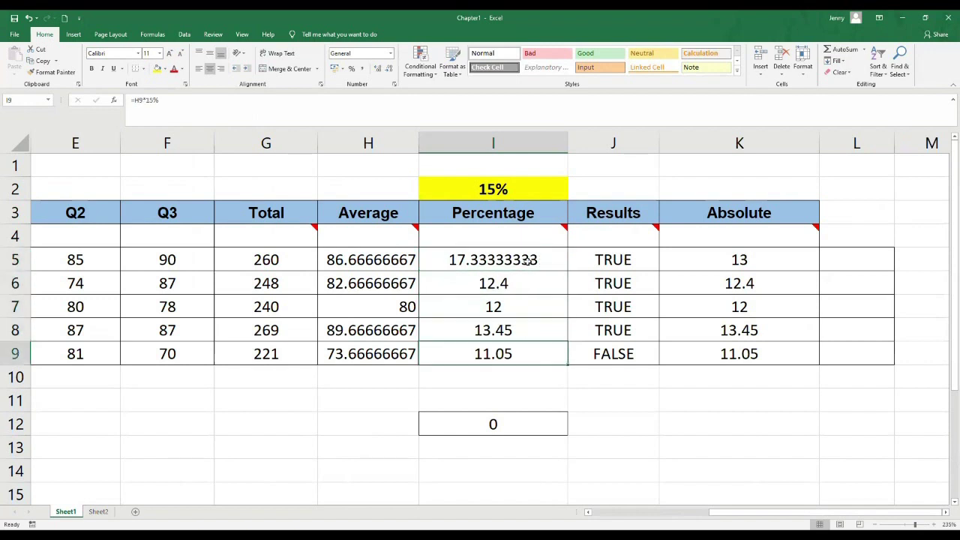
pyautogui.click(529, 259)
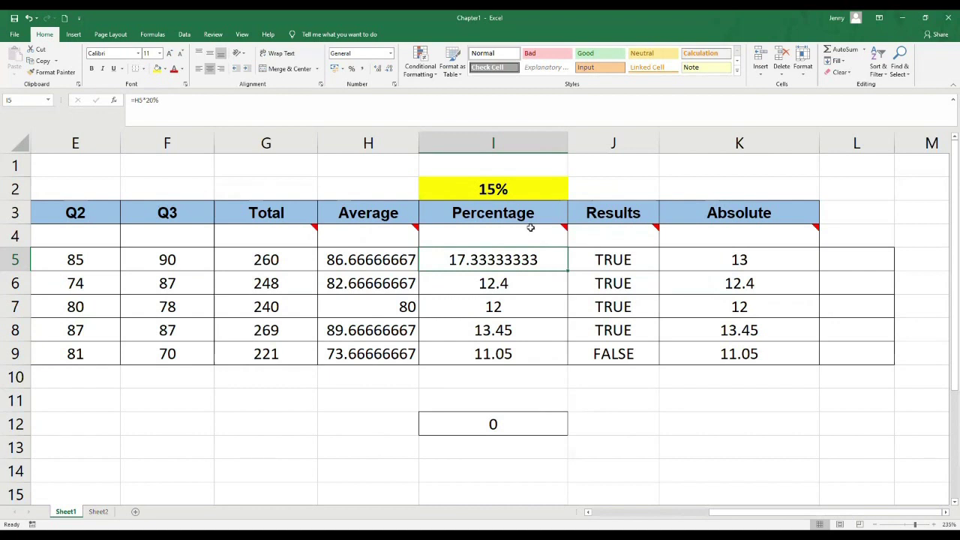
pyautogui.moveTo(568, 272); pyautogui.dragTo(563, 366)
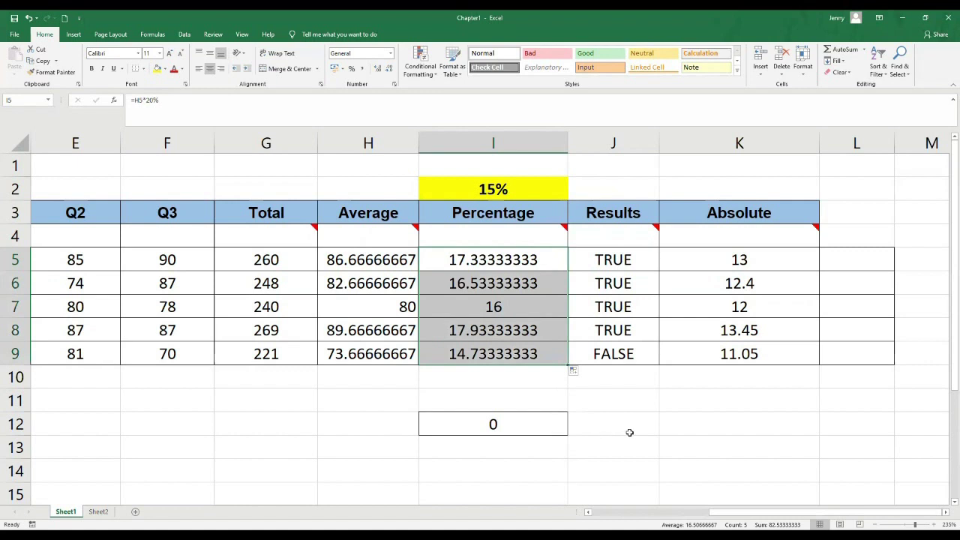
pyautogui.click(753, 260)
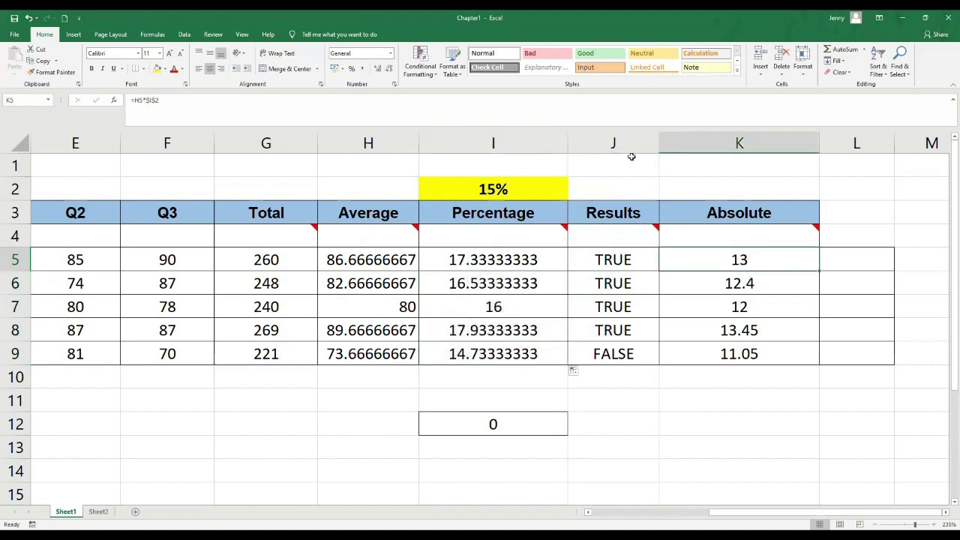
# Check that K5's formula references the locked $I$2 rate cell.
pyautogui.click(501, 189)
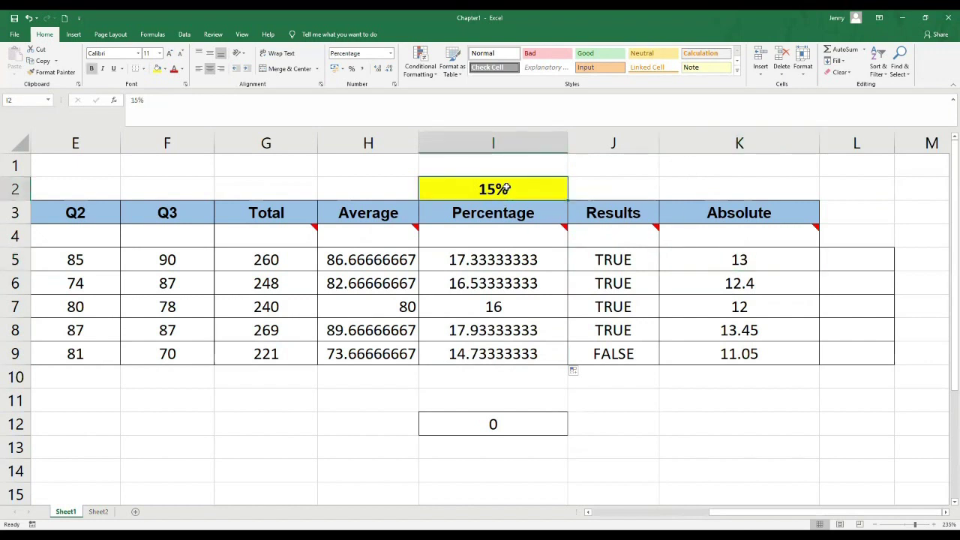
pyautogui.click(746, 261)
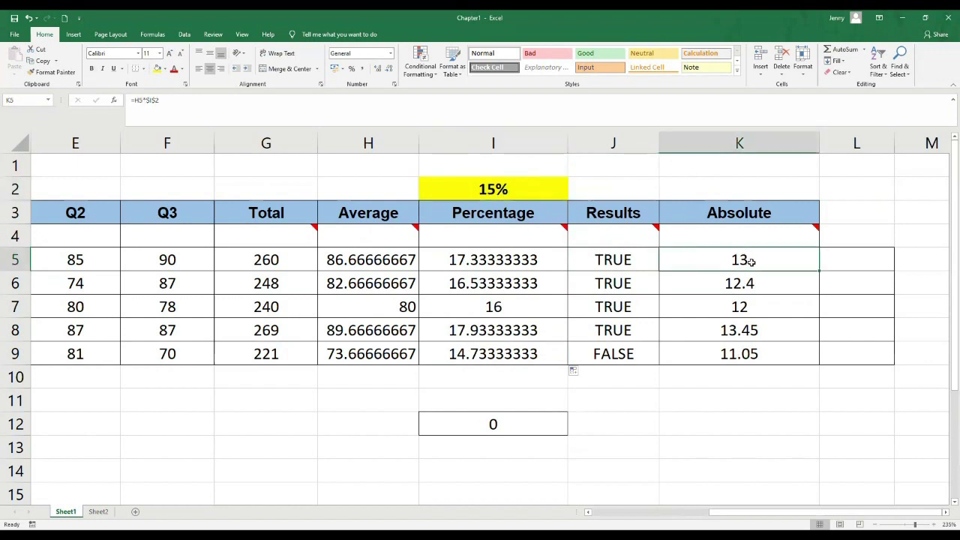
pyautogui.press('F2')
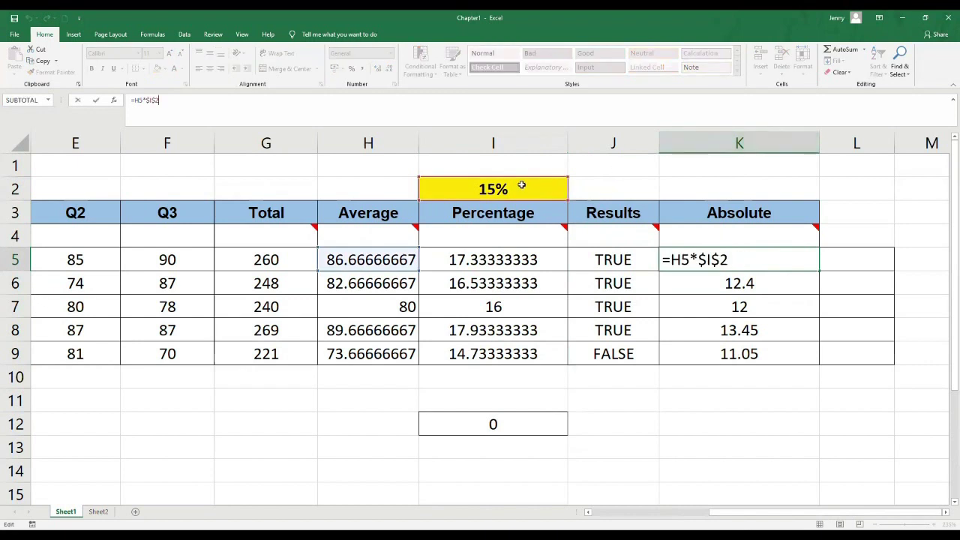
pyautogui.hotkey('ctrl', 'Return')
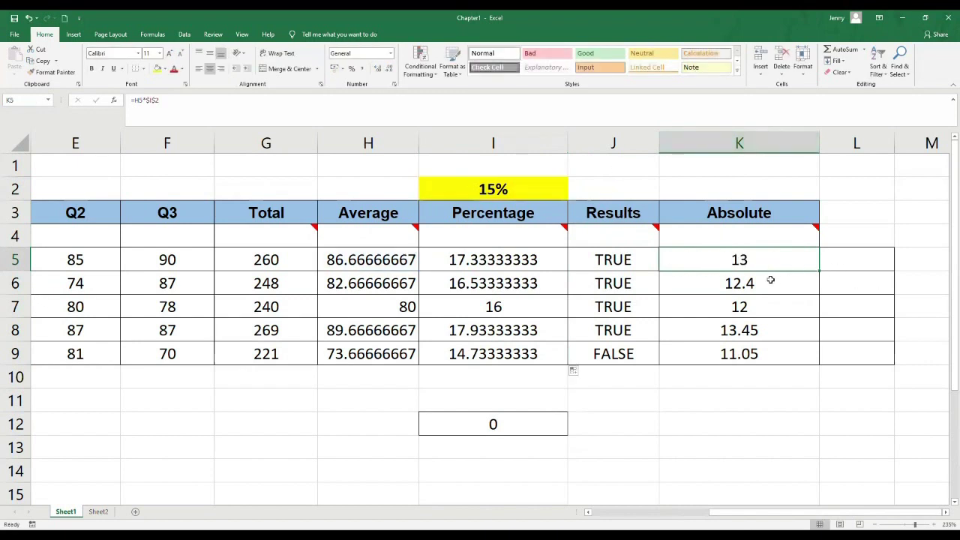
pyautogui.moveTo(746, 260); pyautogui.dragTo(739, 354)
pyautogui.click(729, 259)
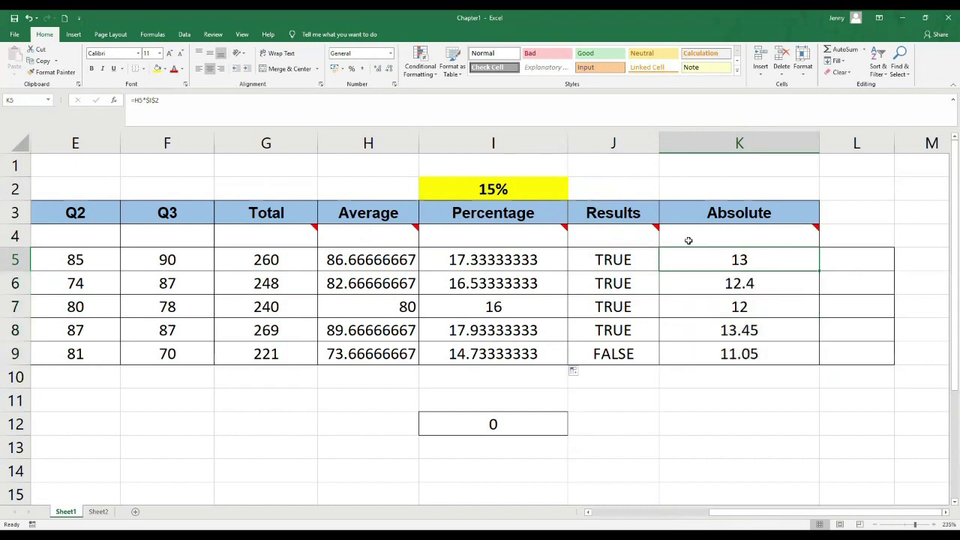
# Set the rate in I2 to 20%, so Absolute matches Percentage.
pyautogui.click(478, 190)
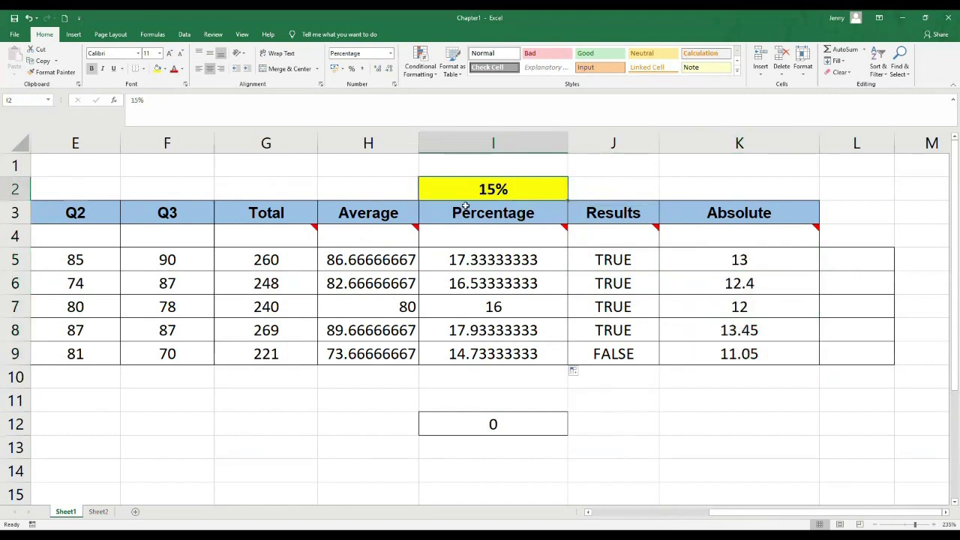
pyautogui.write('20')
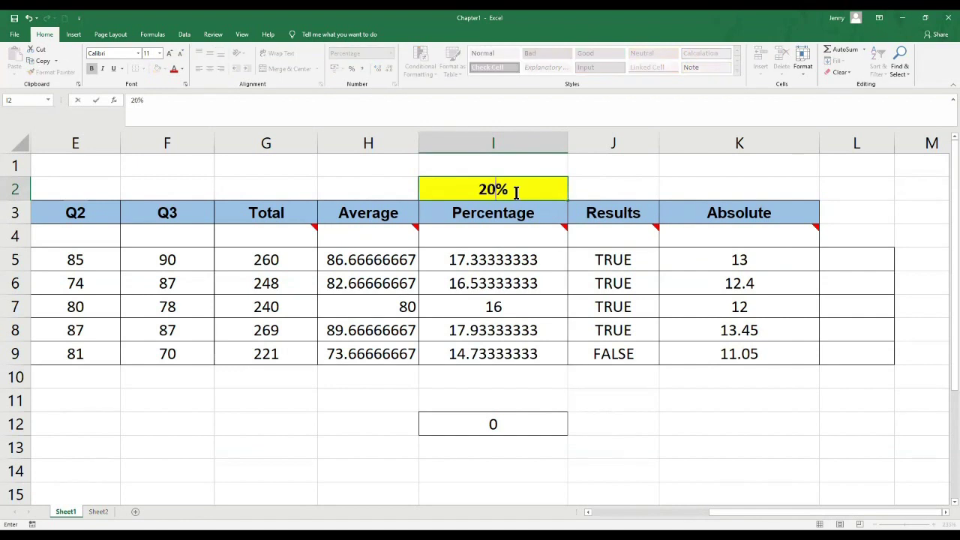
pyautogui.press('Return')
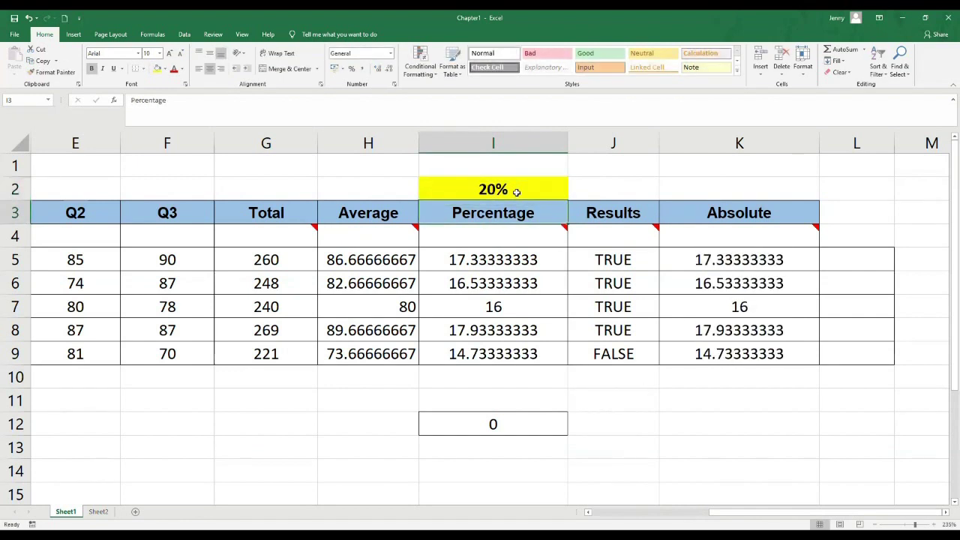